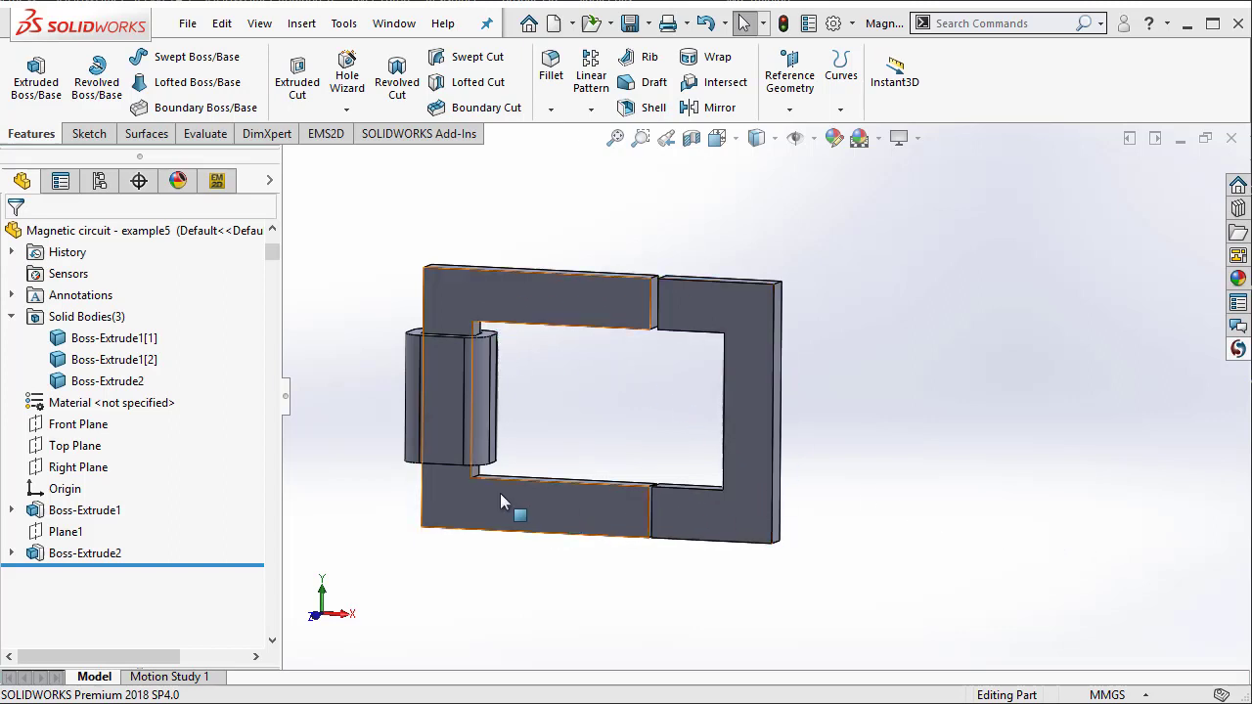
Orbit the magnetic circuit, checking the right C-shaped body, its thickness and its top edge length.
mouse_move(832, 484)
middle_mouse_down()
mouse_move(864, 475)
mouse_move(850, 476)
middle_mouse_up()
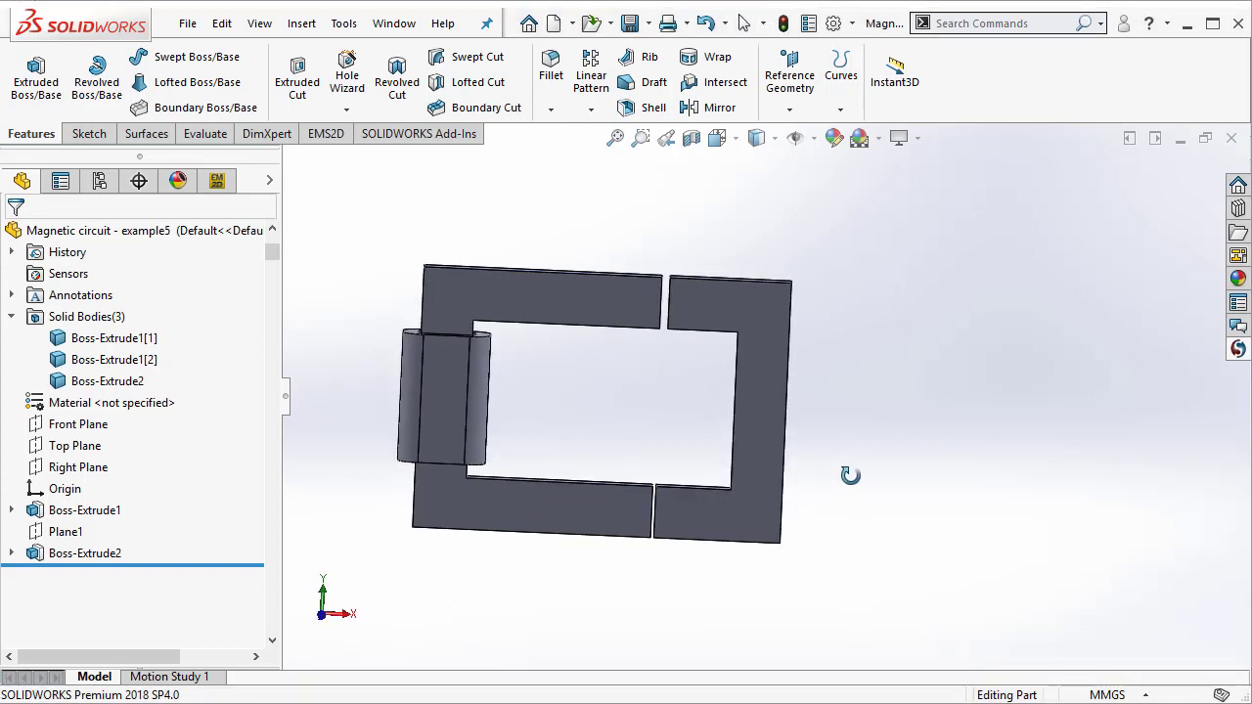
left_click(737, 522)
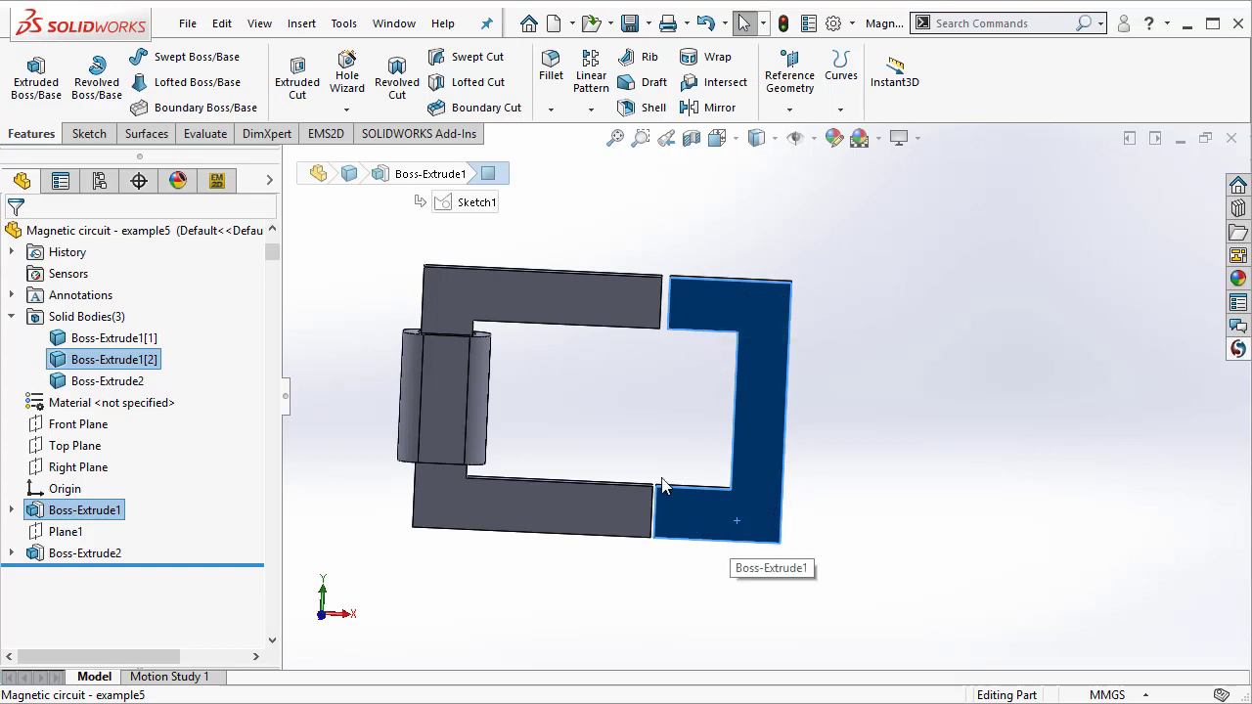
mouse_move(922, 512)
middle_mouse_down()
mouse_move(894, 495)
mouse_move(905, 503)
middle_mouse_up()
left_click(909, 510)
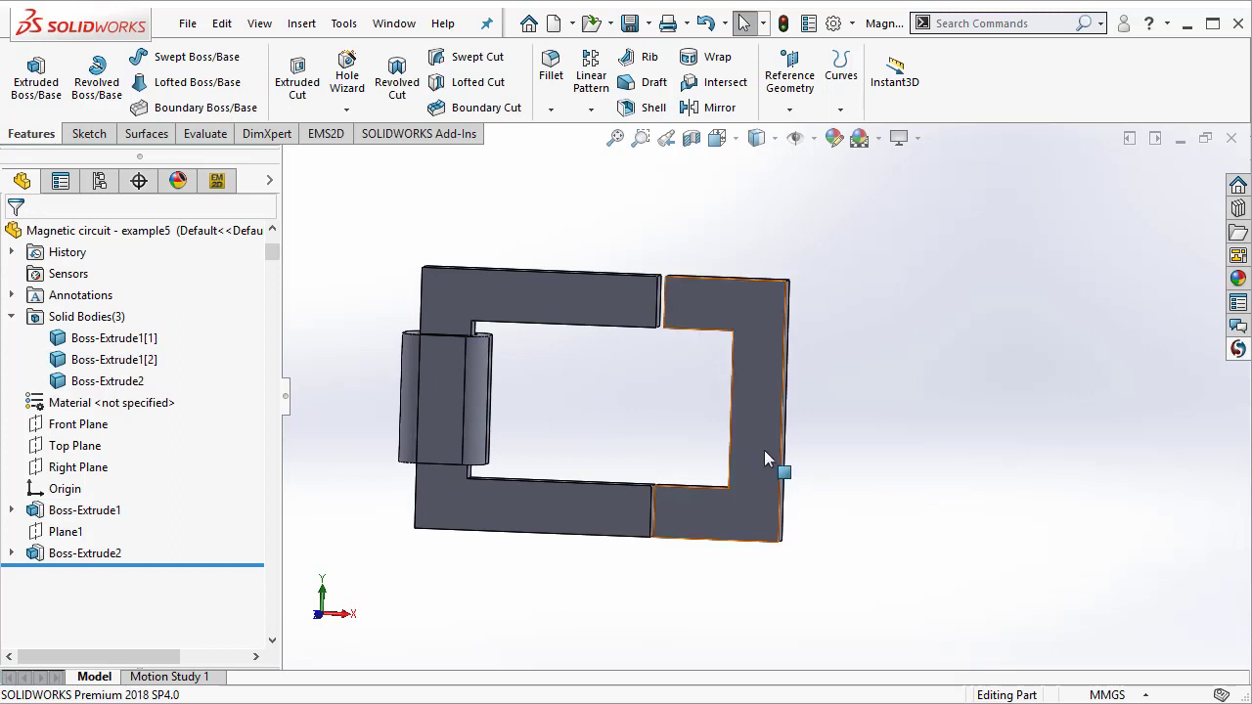
middle_click_drag(556, 406, 537, 439)
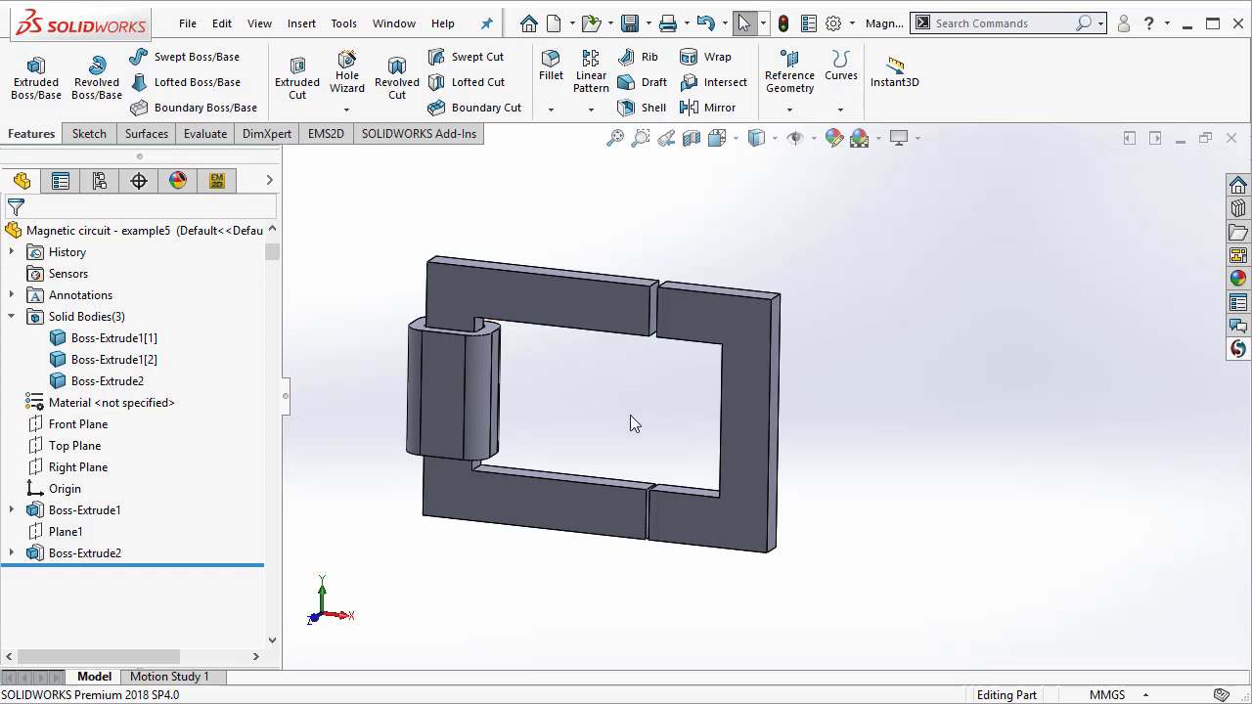
middle_click_drag(630, 415, 595, 455)
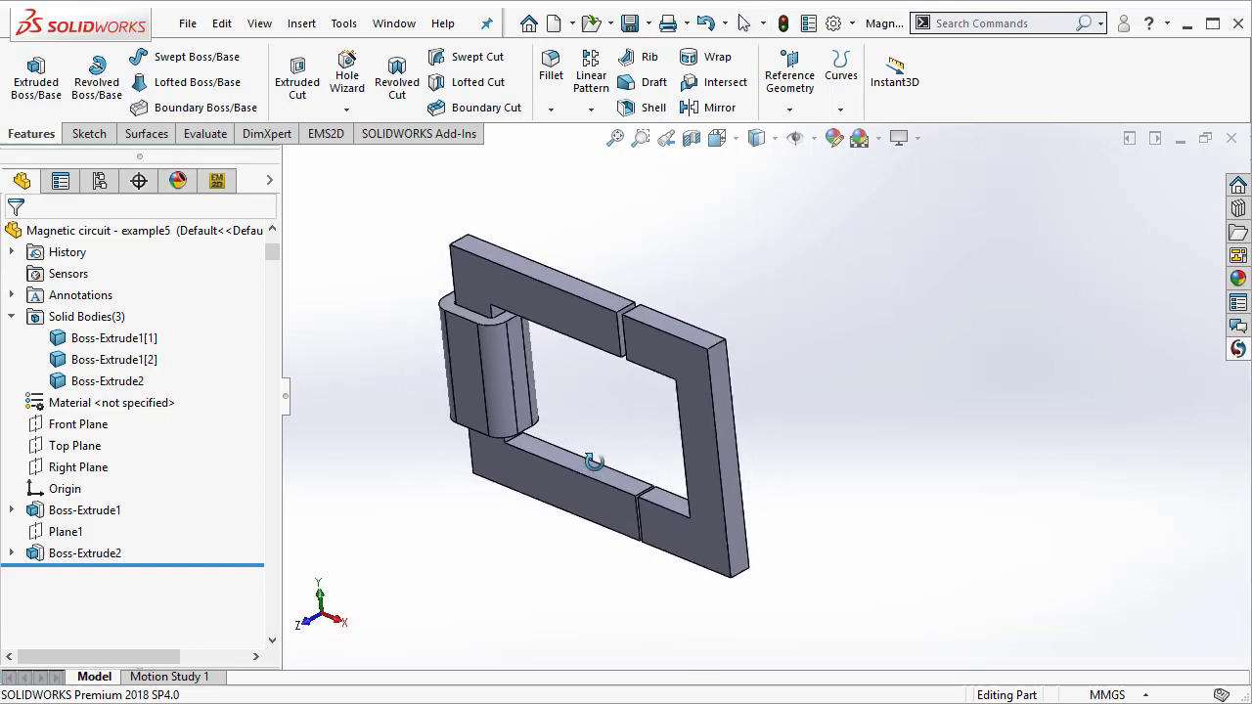
left_click(720, 344)
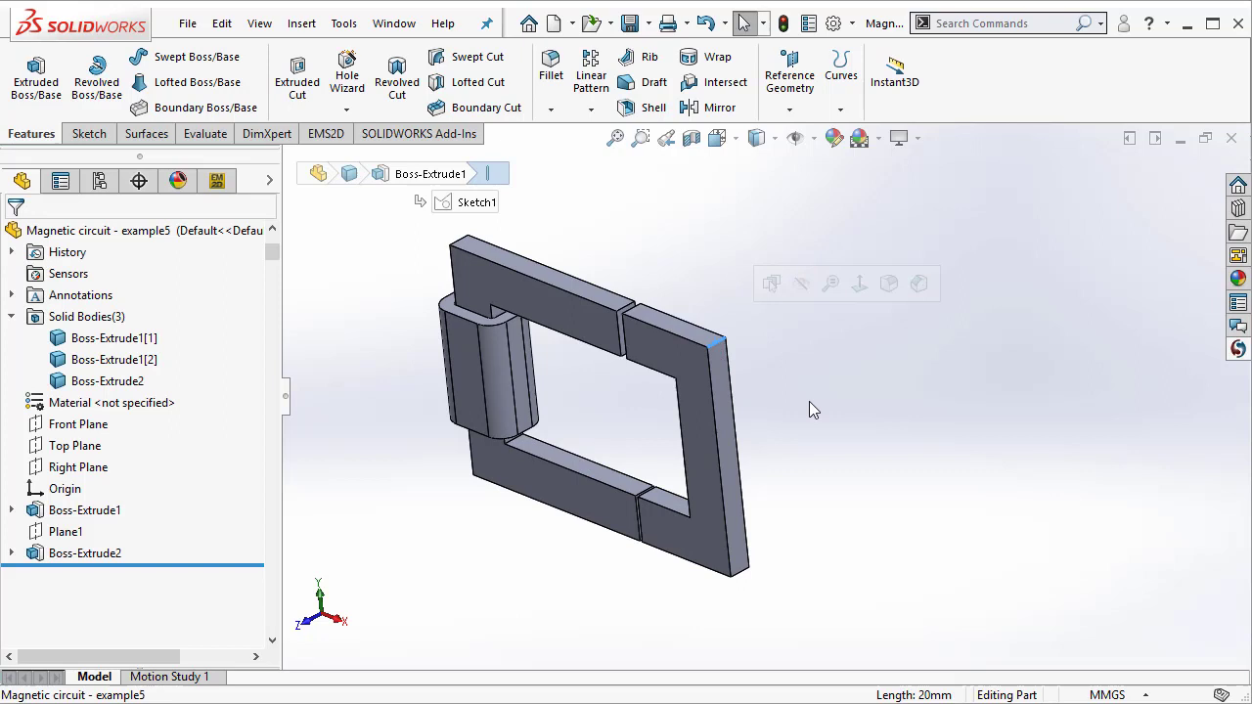
mouse_move(837, 501)
middle_mouse_down()
mouse_move(867, 419)
mouse_move(867, 471)
middle_mouse_up()
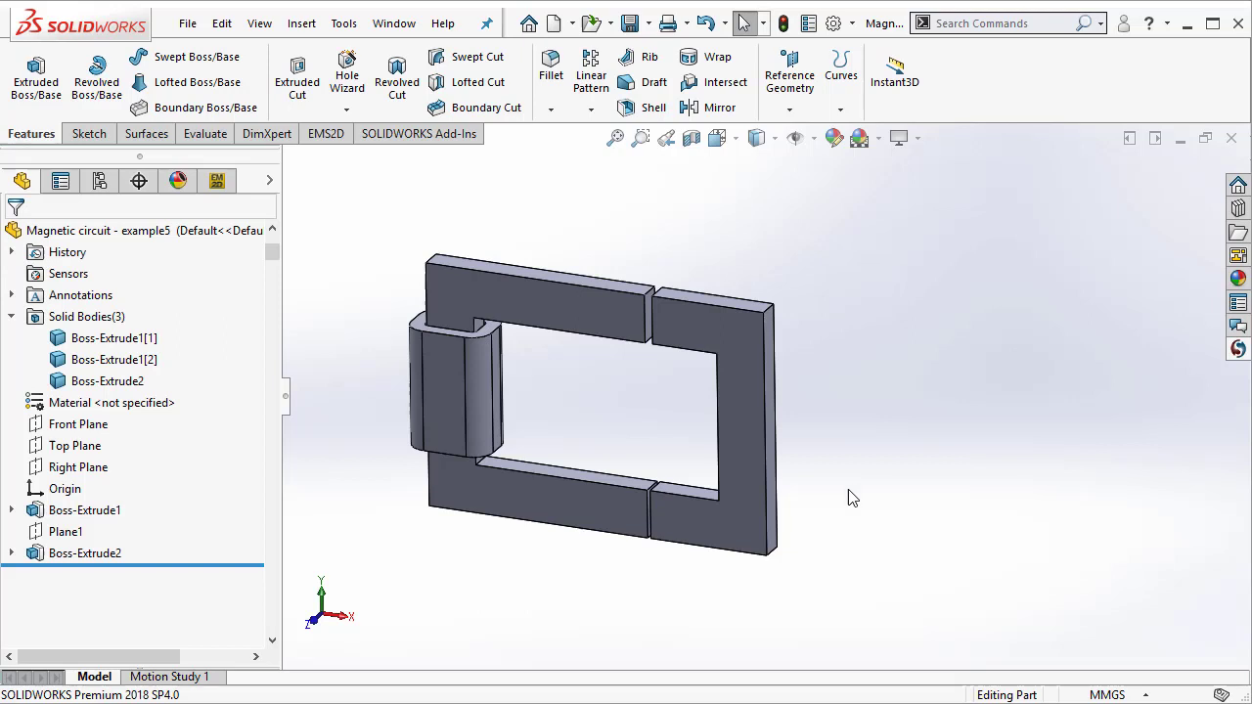
middle_click_drag(849, 498, 846, 487)
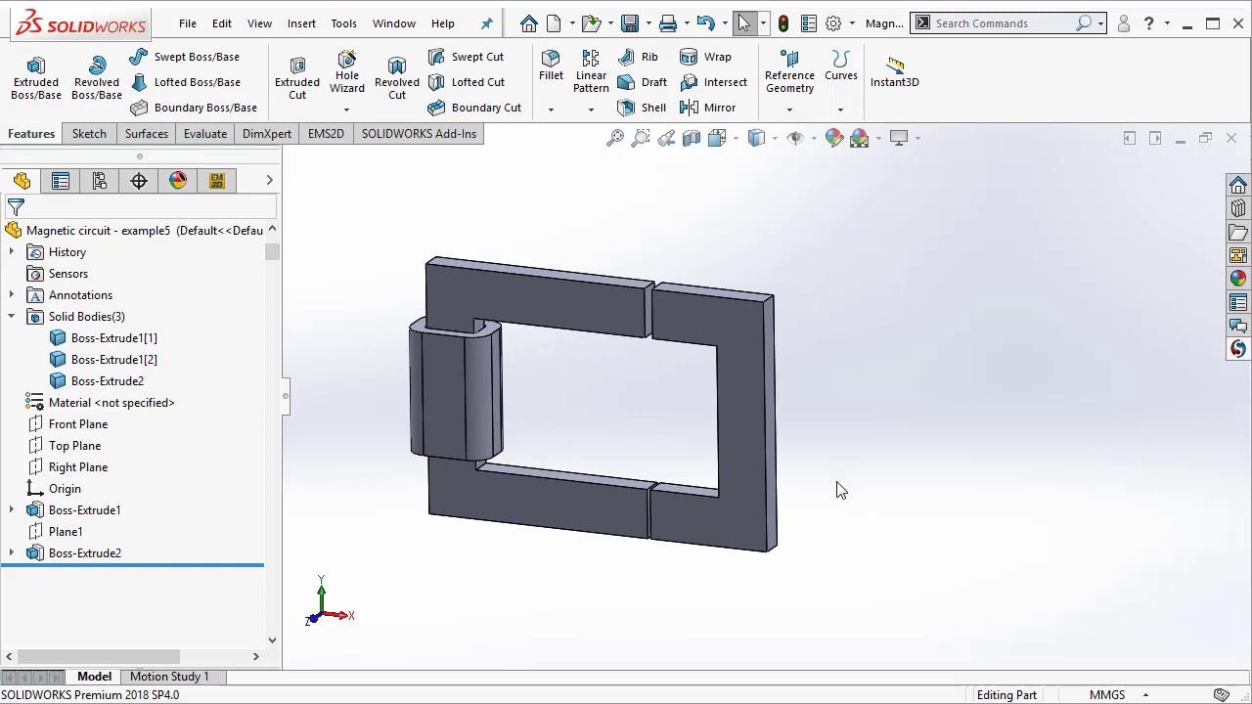
Apply a planar 2D Simplification to the magnetic circuit using the Front Plane.
left_click(219, 183)
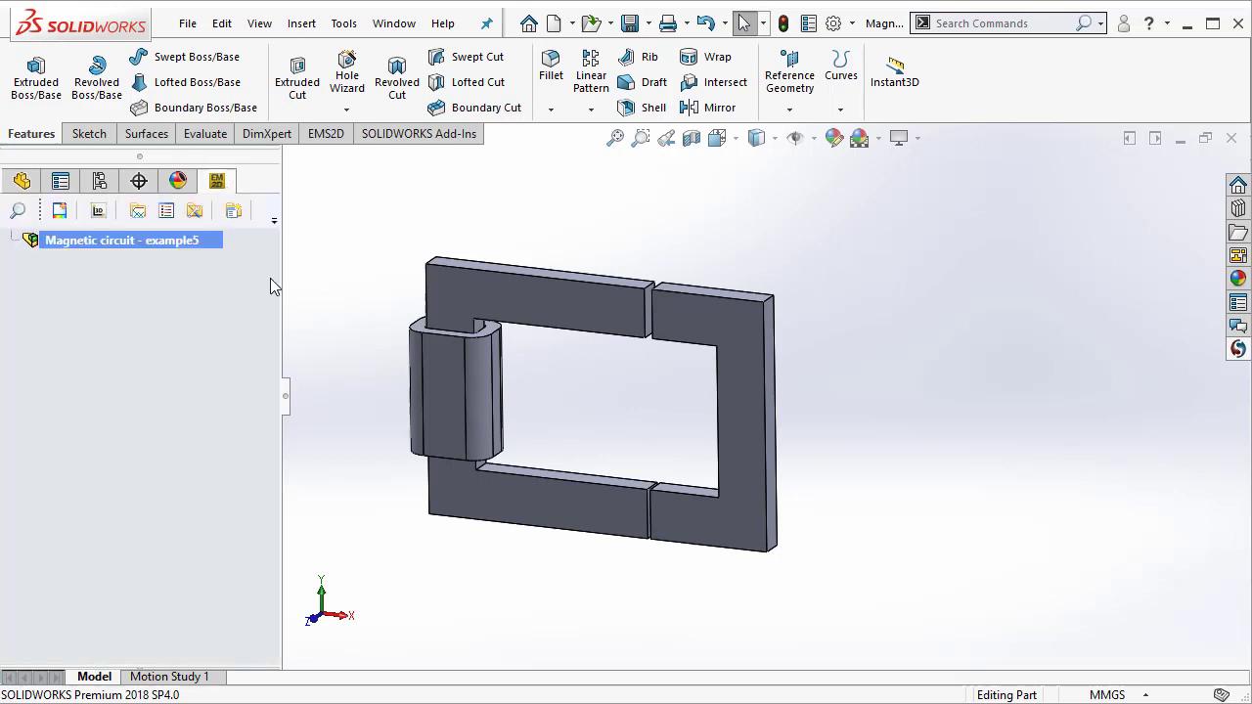
right_click(160, 244)
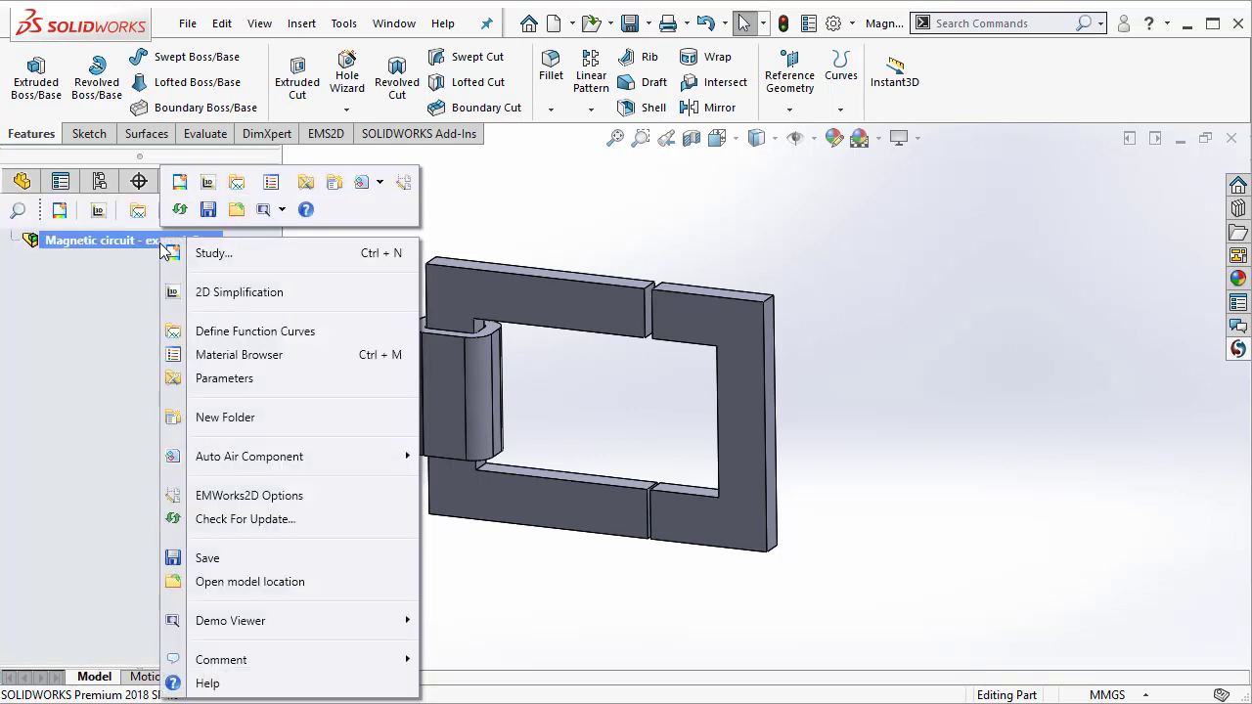
left_click(270, 297)
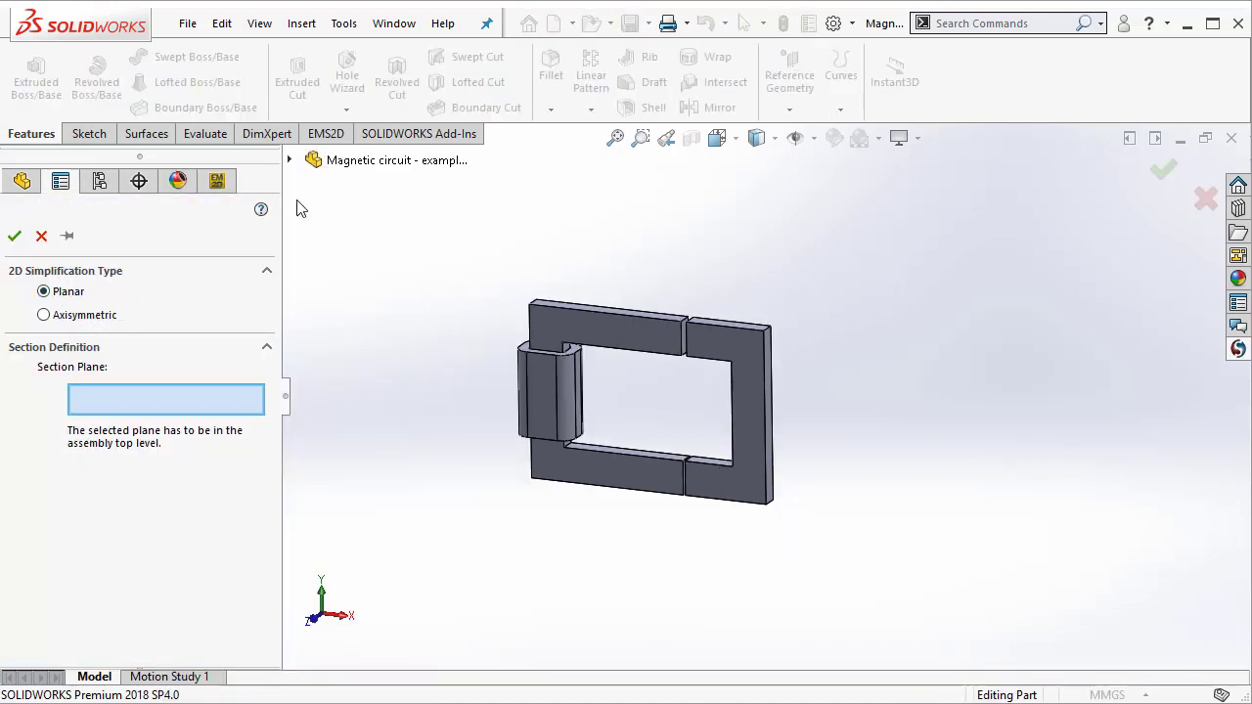
left_click(290, 160)
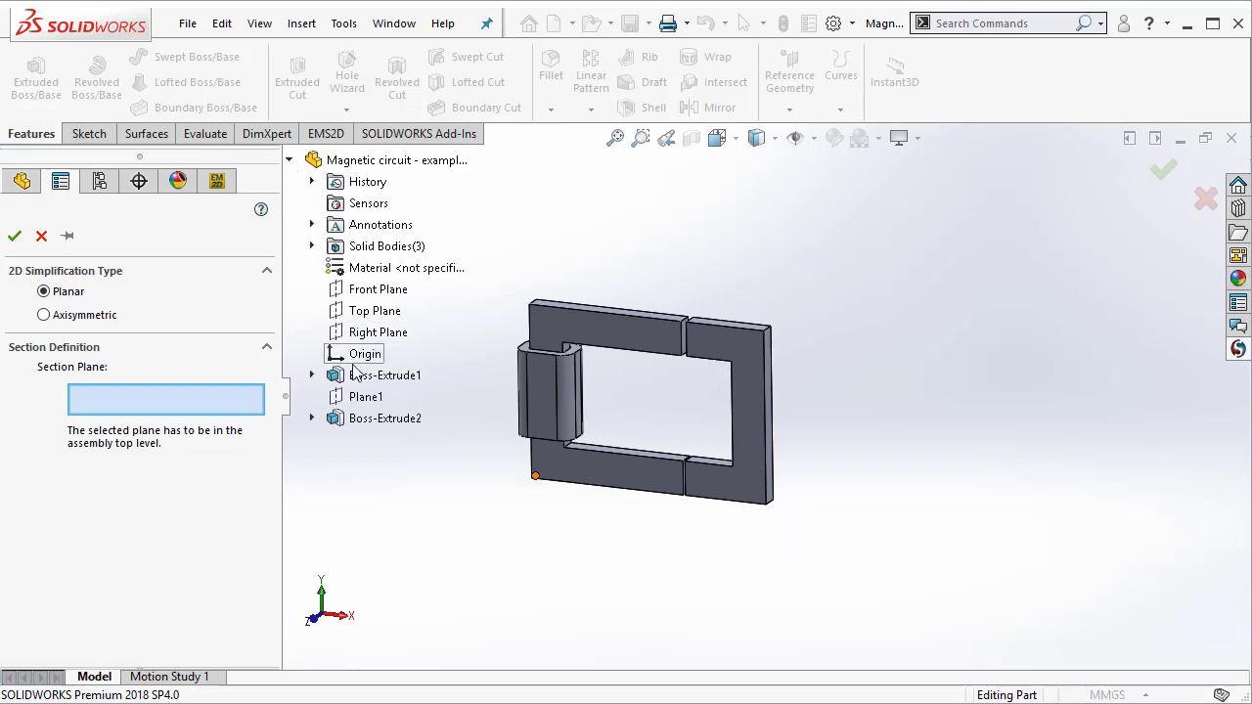
left_click(374, 292)
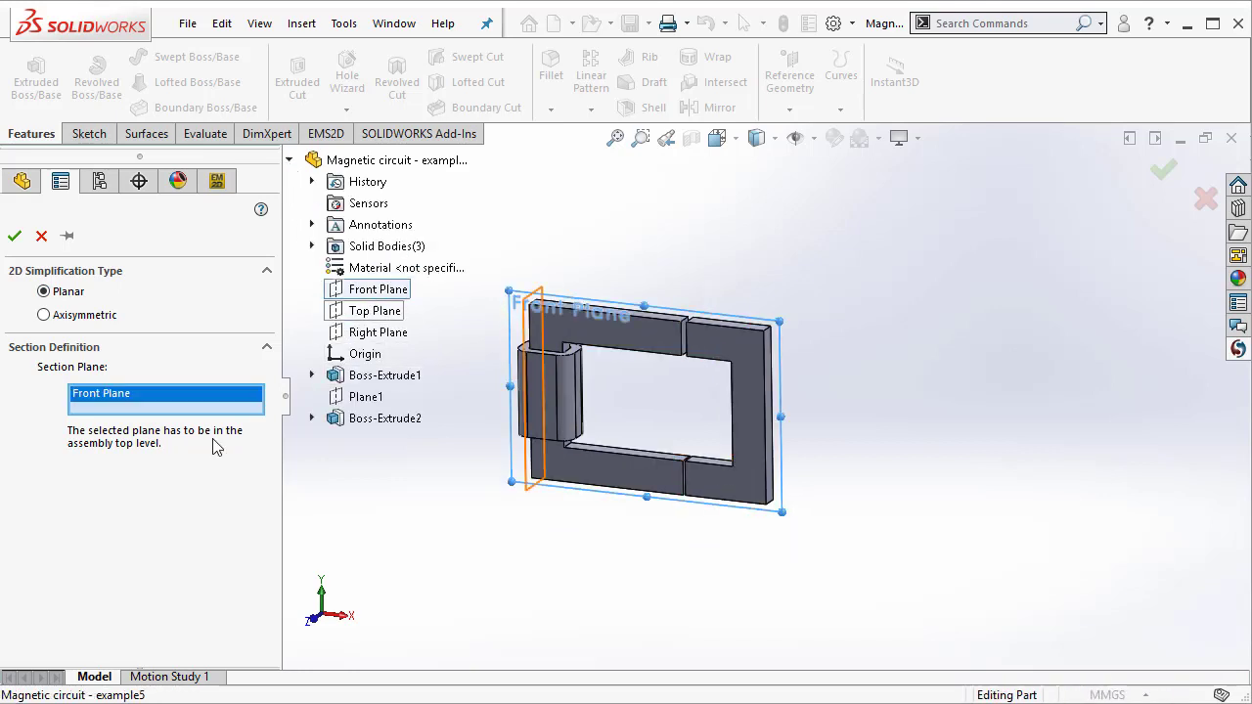
left_click(17, 237)
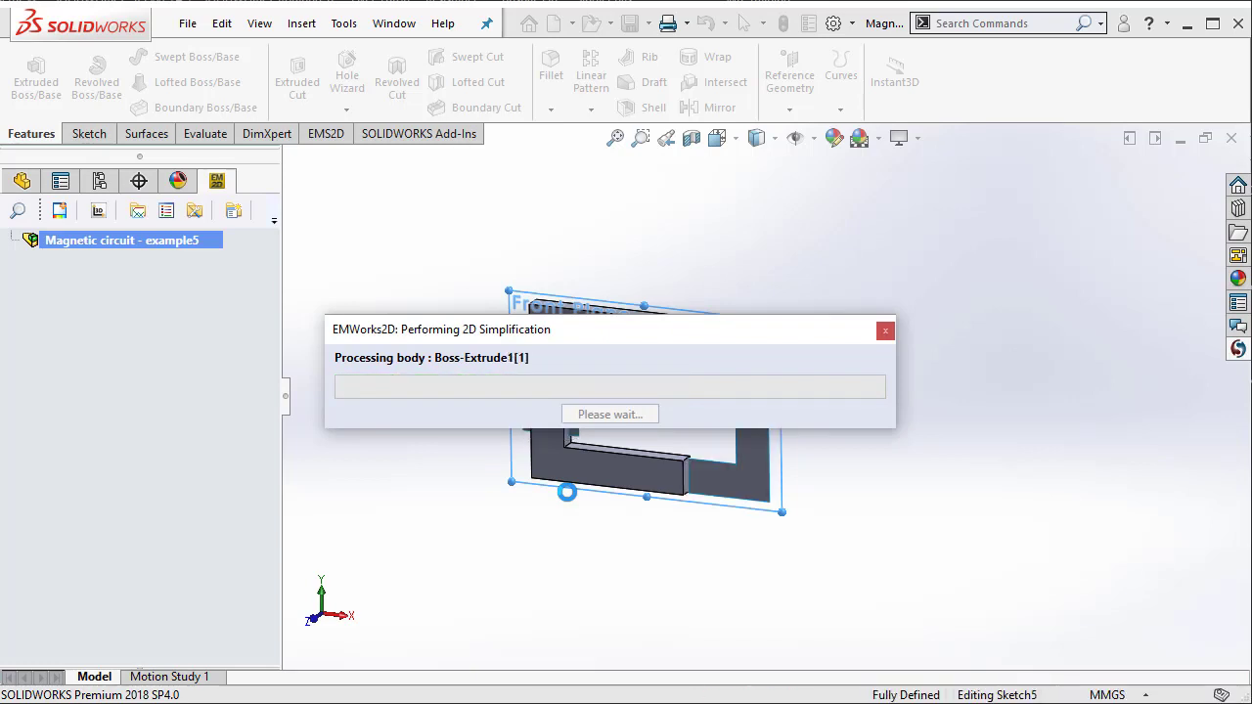
left_click(643, 421)
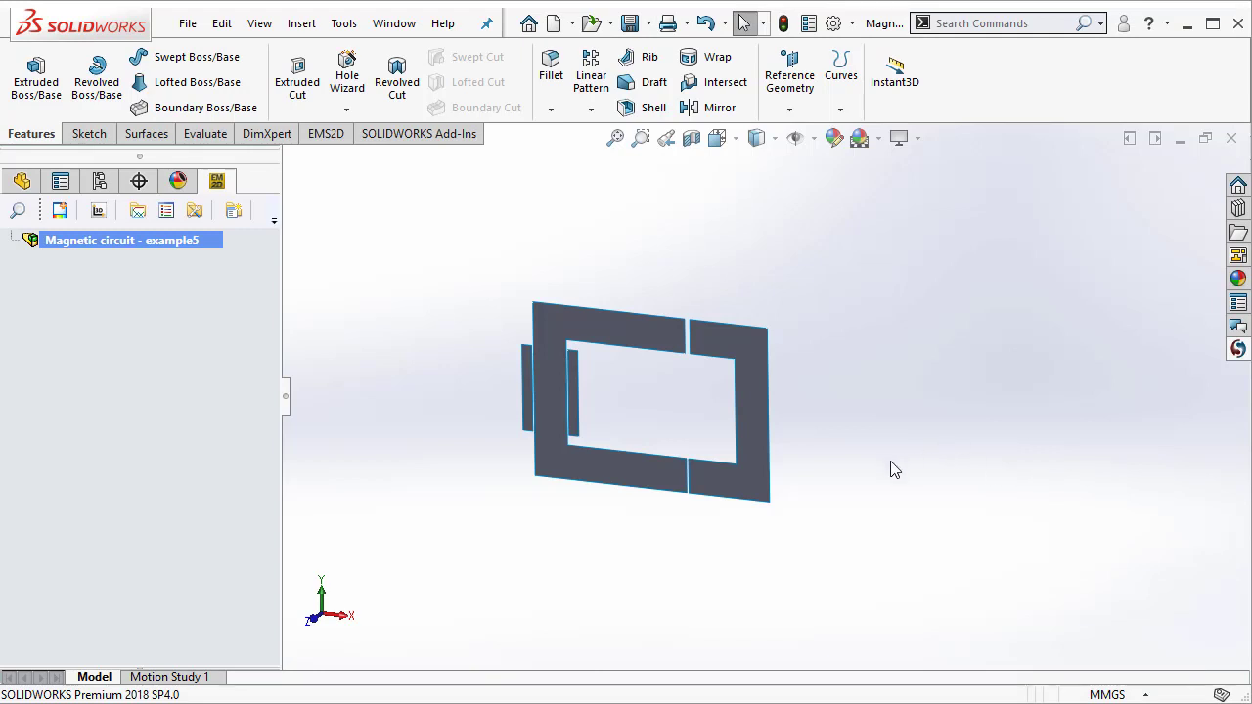
View the flattened bodies from the front and return to the FeatureManager tree.
middle_click_drag(861, 436, 863, 411)
scroll(622, 411, "down", 2)
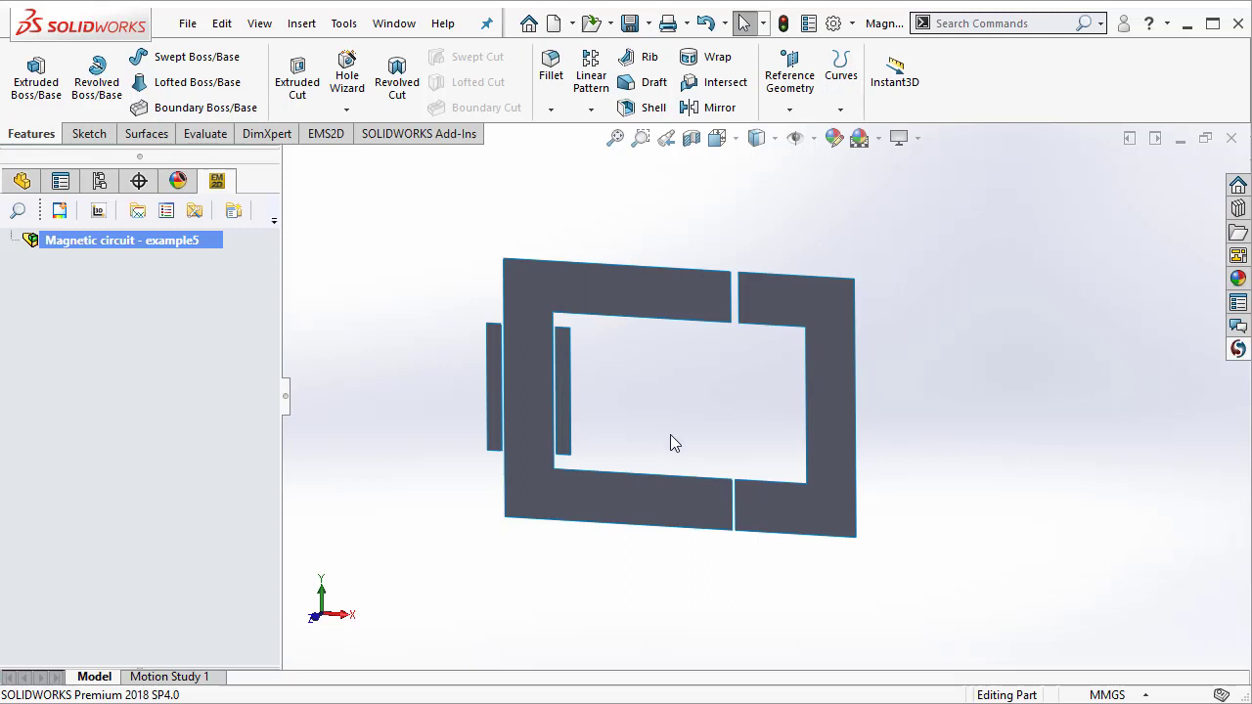
scroll(670, 442, "up", 2)
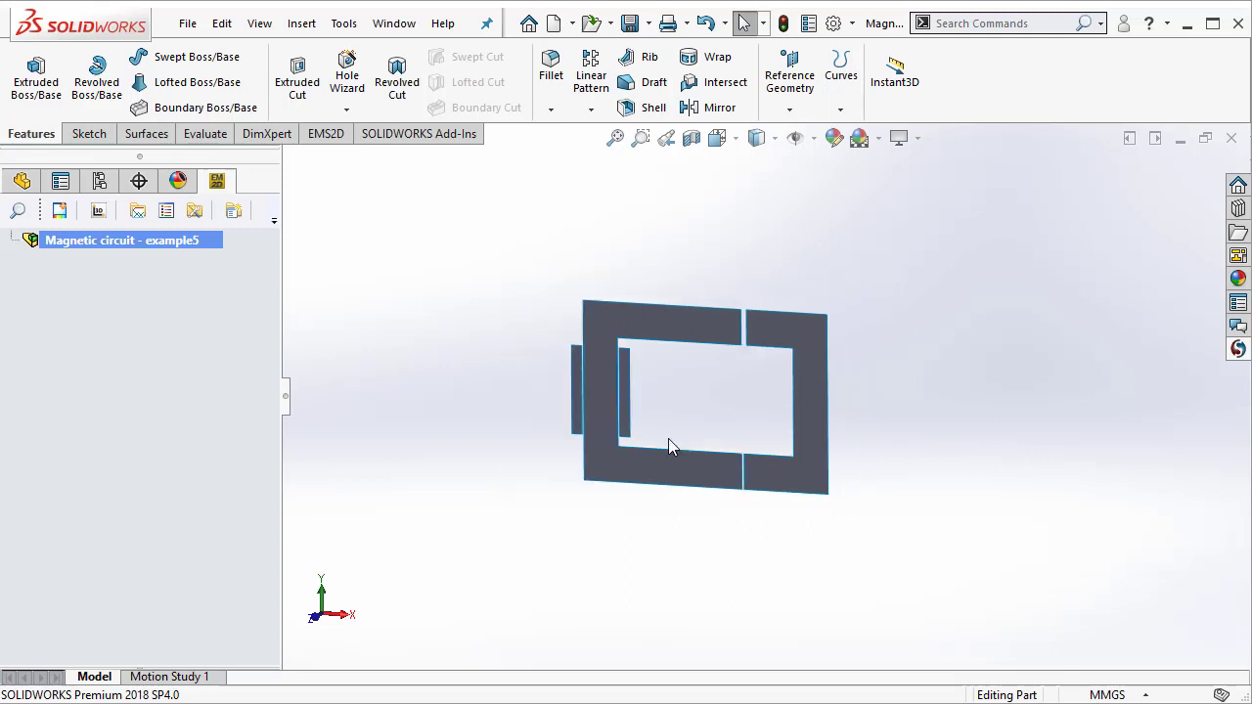
left_click(22, 180)
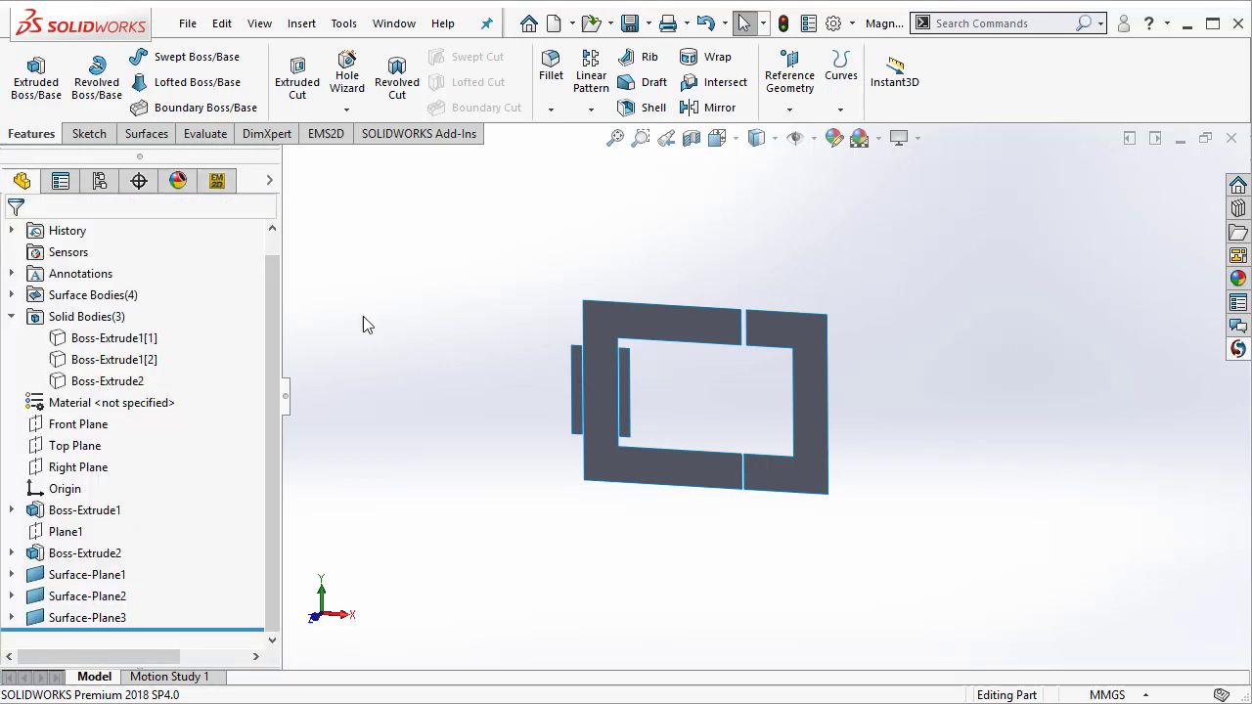
Start a sketch on the Front Plane, viewed straight on from the front.
right_click(109, 428)
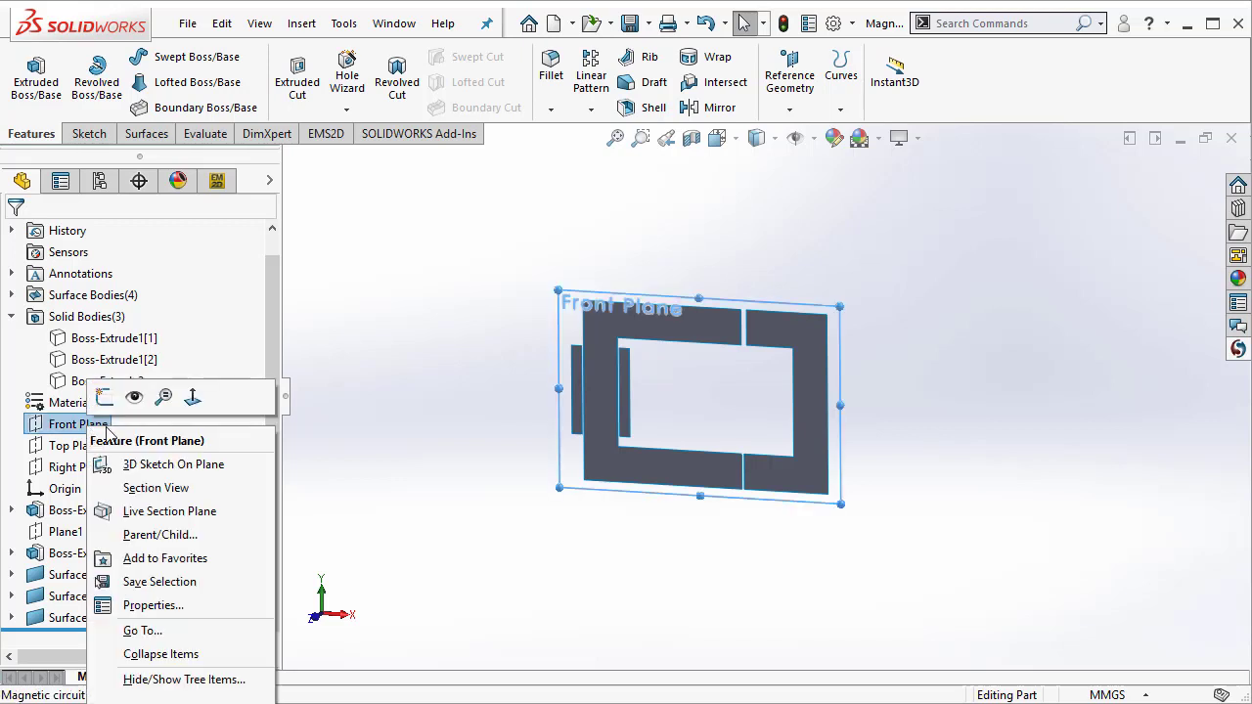
left_click(104, 399)
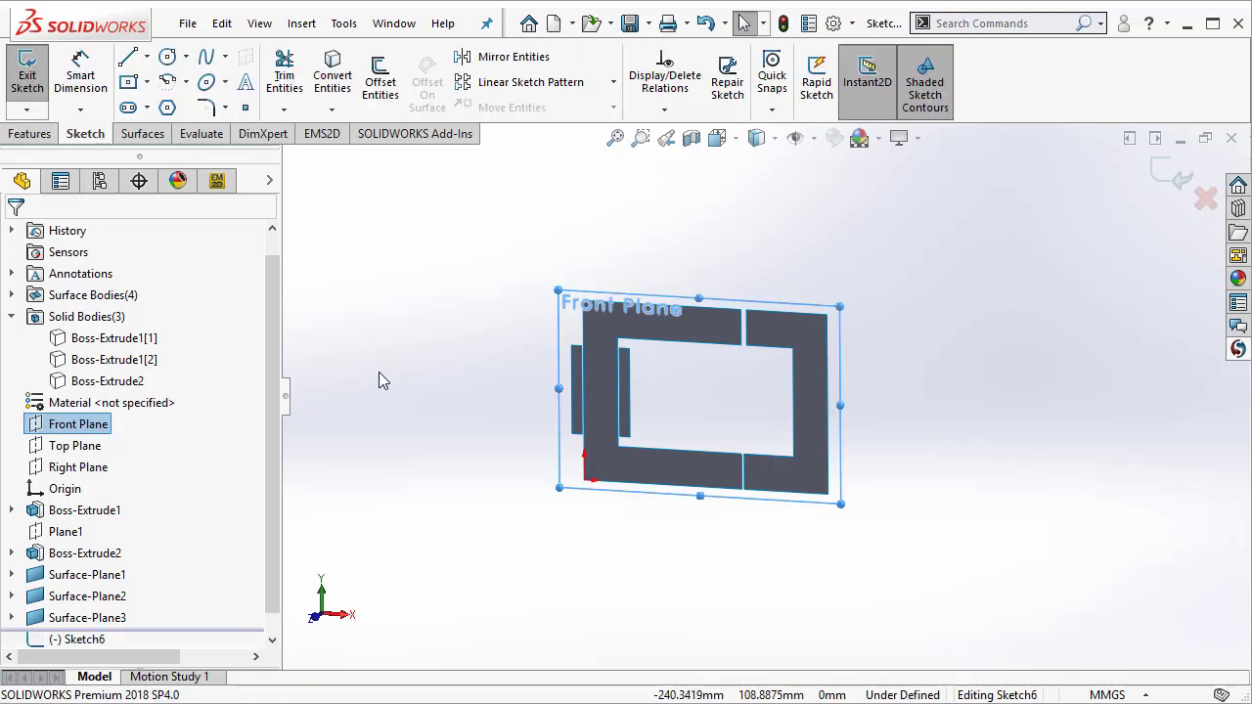
key("space")
left_click(560, 159)
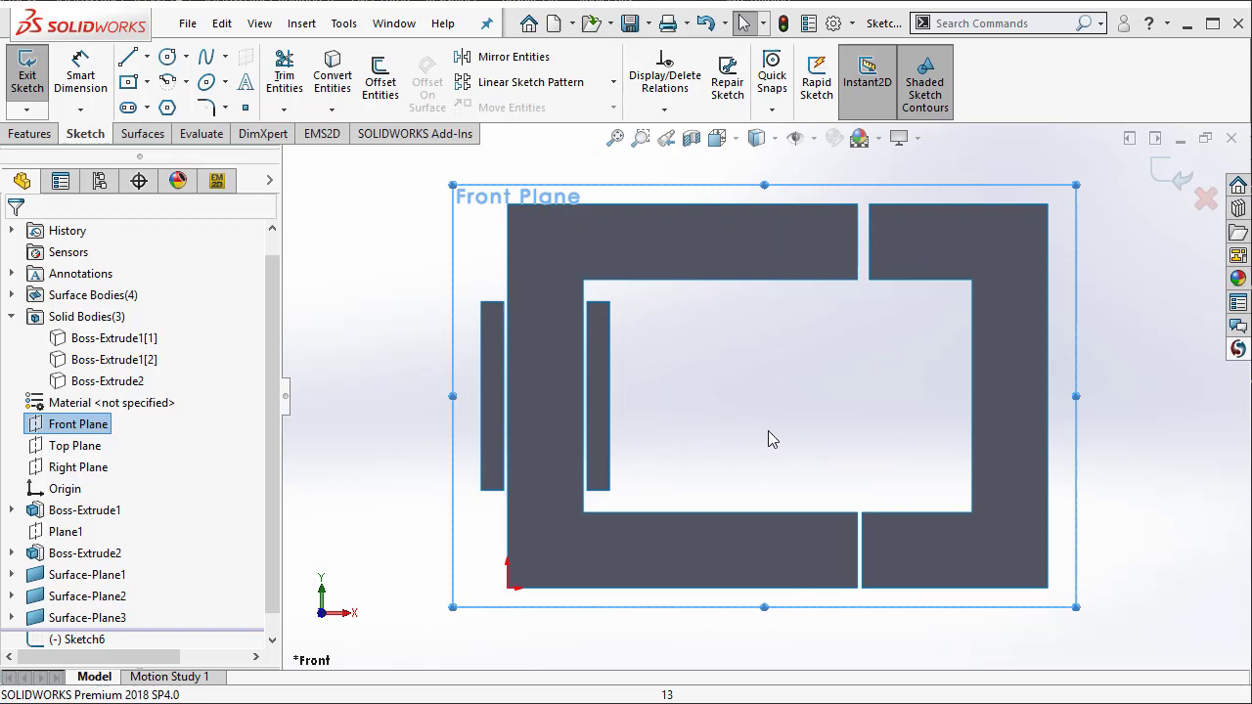
Convert the edges of both core bodies and both coil bars into the sketch.
left_click(729, 296)
left_click(903, 288, "ctrl")
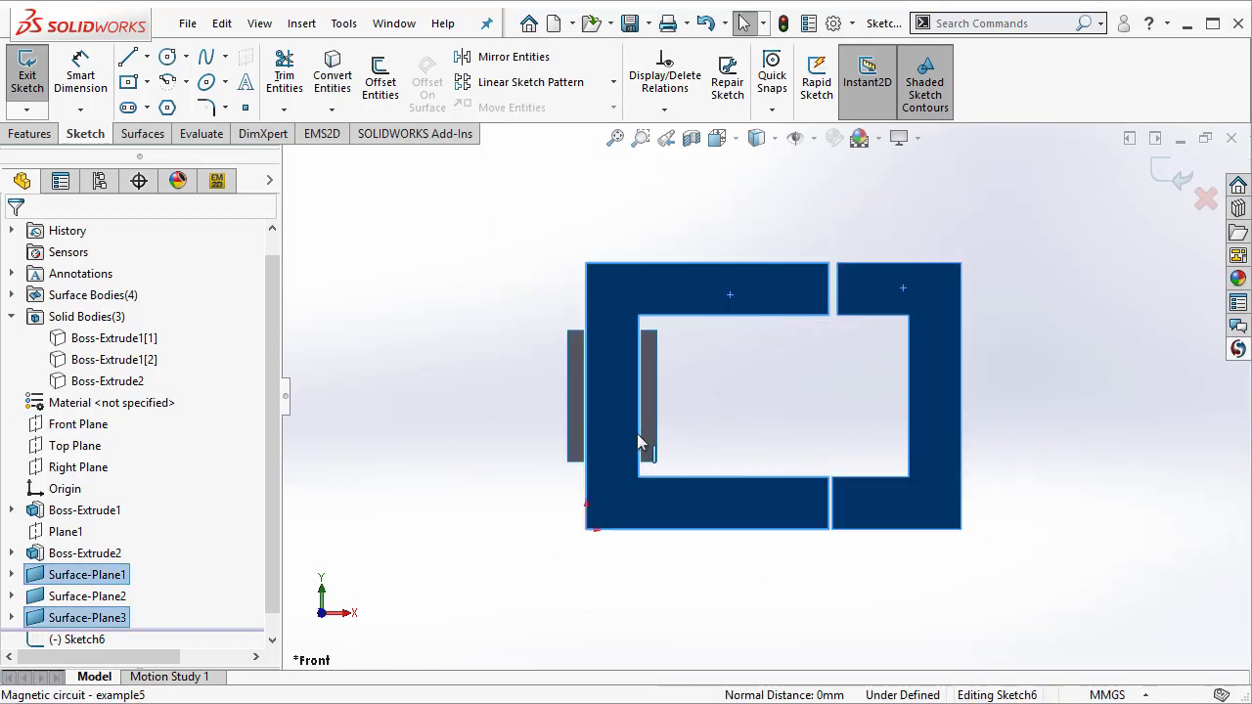
scroll(636, 439, "down", 2)
left_click(668, 398, "ctrl")
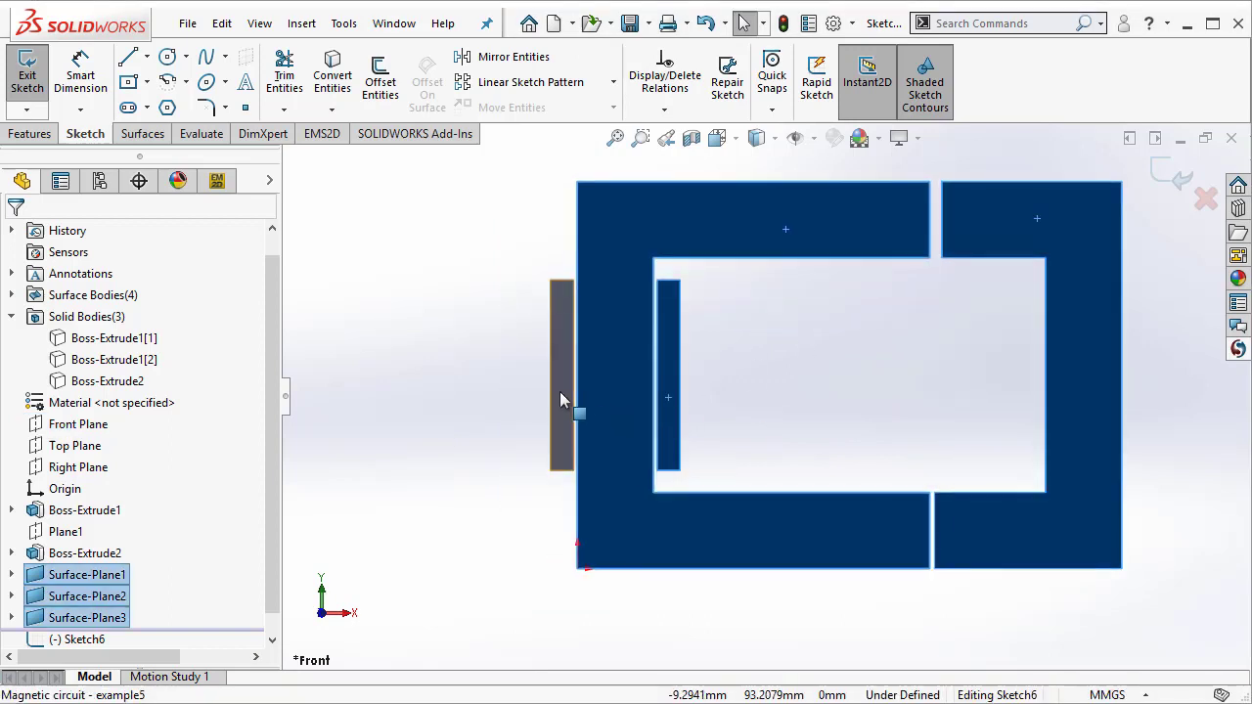
left_click(556, 396, "ctrl")
left_click(333, 81)
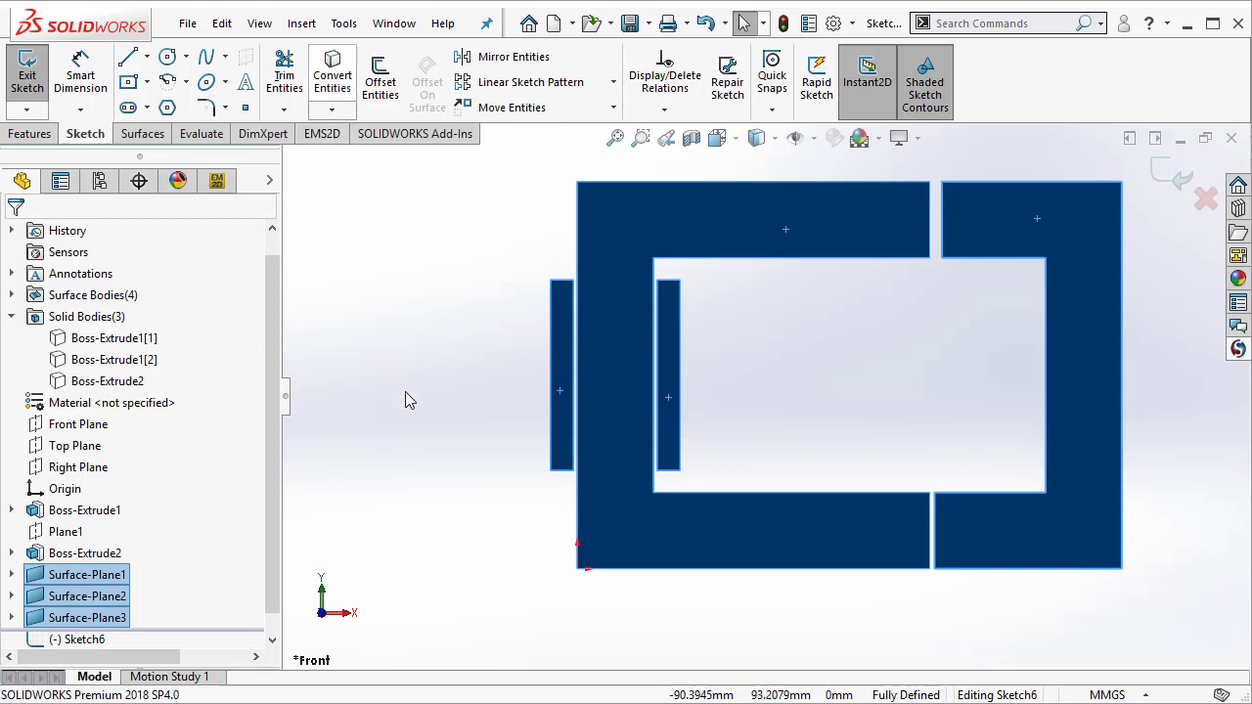
scroll(419, 411, "up", 3)
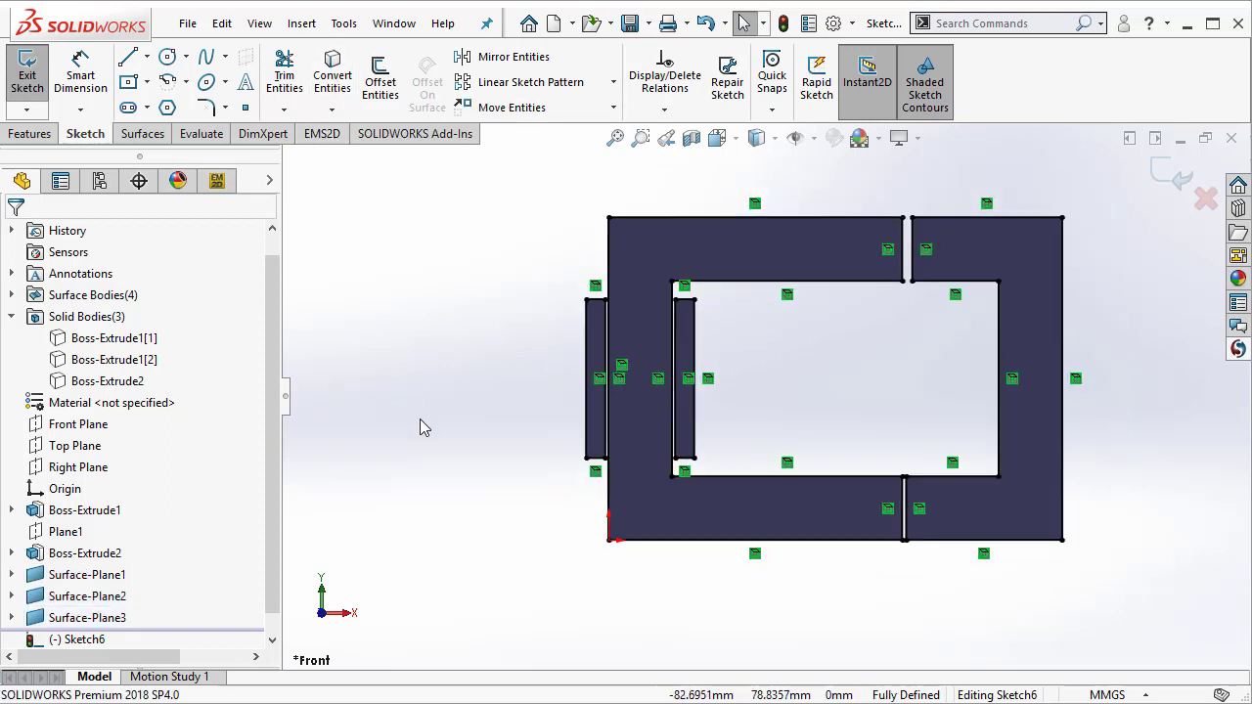
Draw a centerline from the origin to the top-right corner.
left_click(147, 56)
left_click(160, 106)
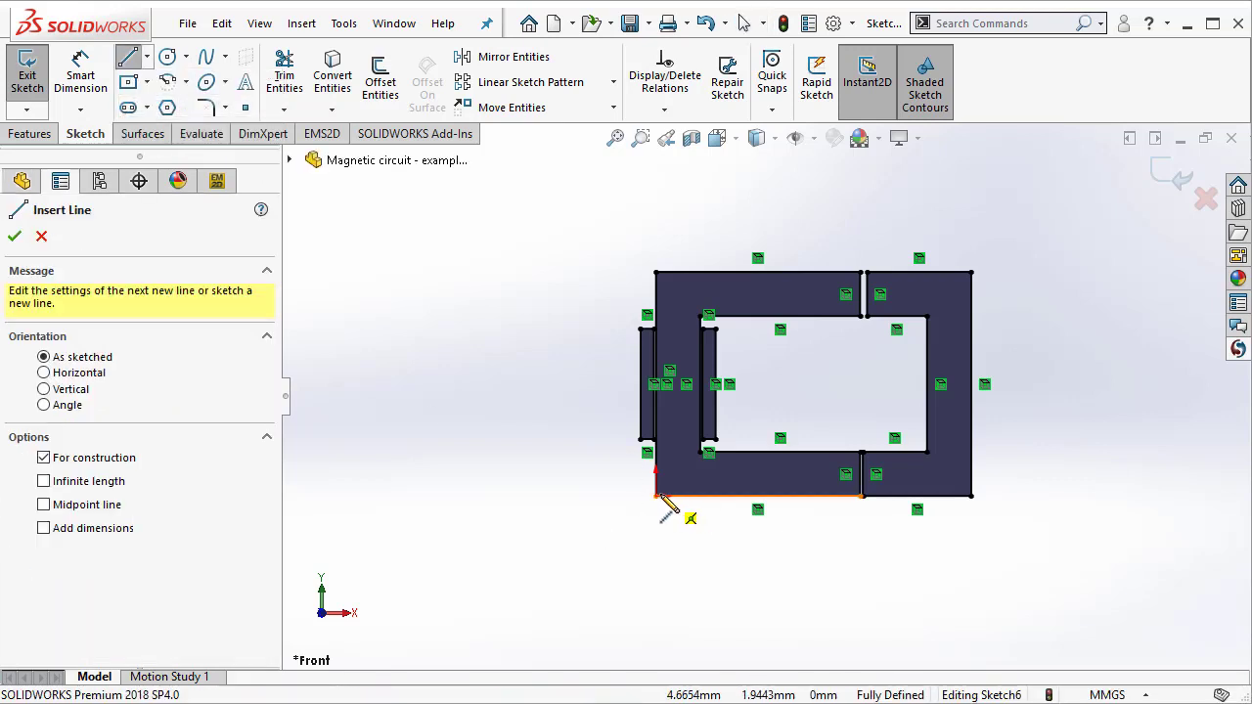
left_click(658, 495)
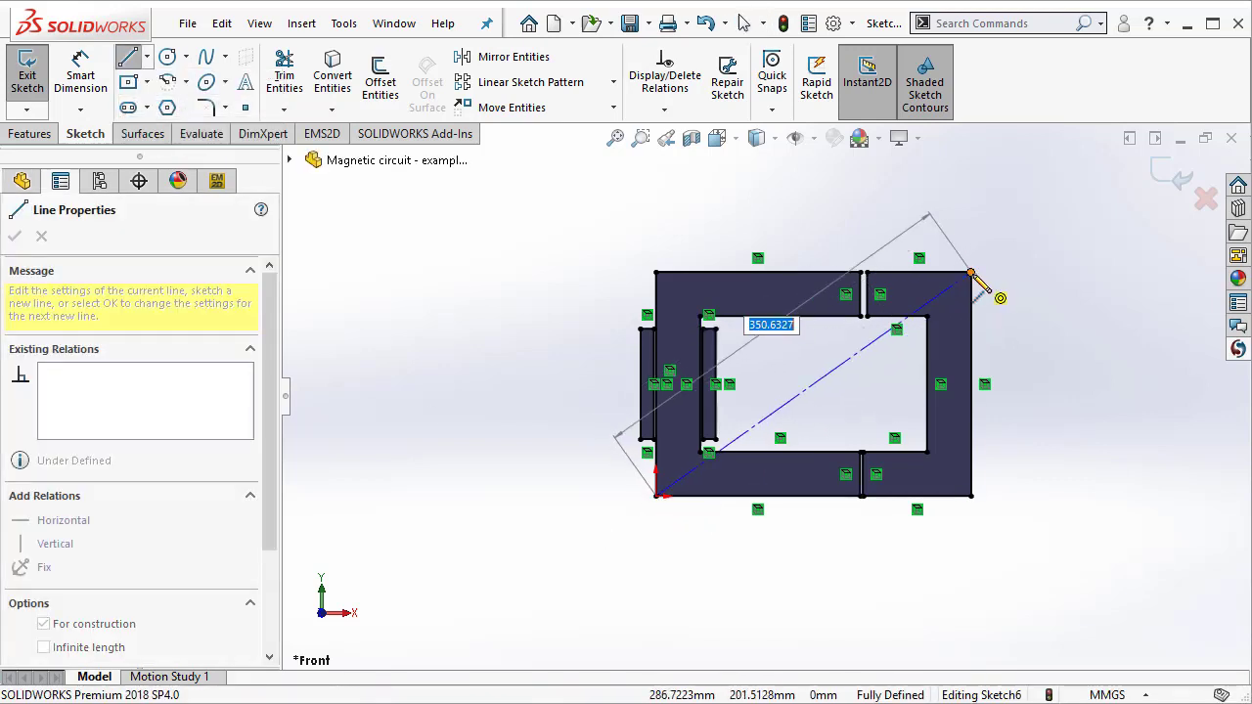
left_click(971, 274)
left_click(972, 274)
key("Escape")
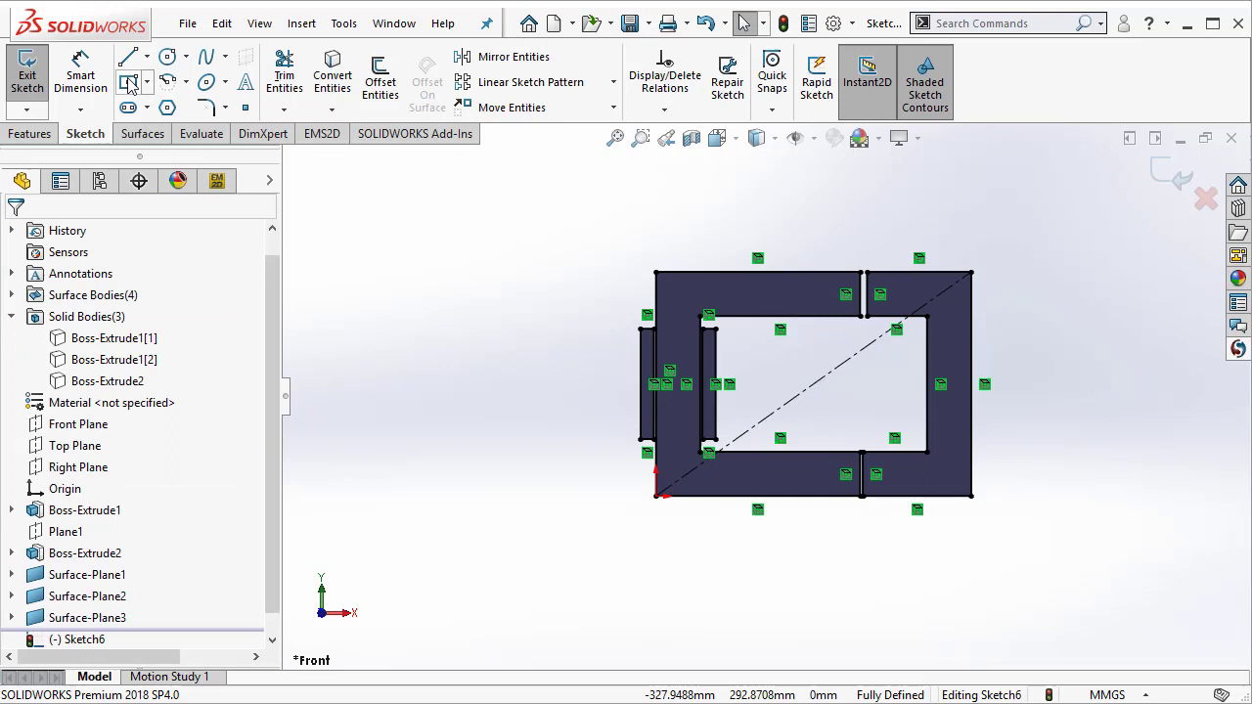
Draw a center rectangle from the circuit's centre to a corner well outside it.
left_click(128, 81)
left_click(820, 385)
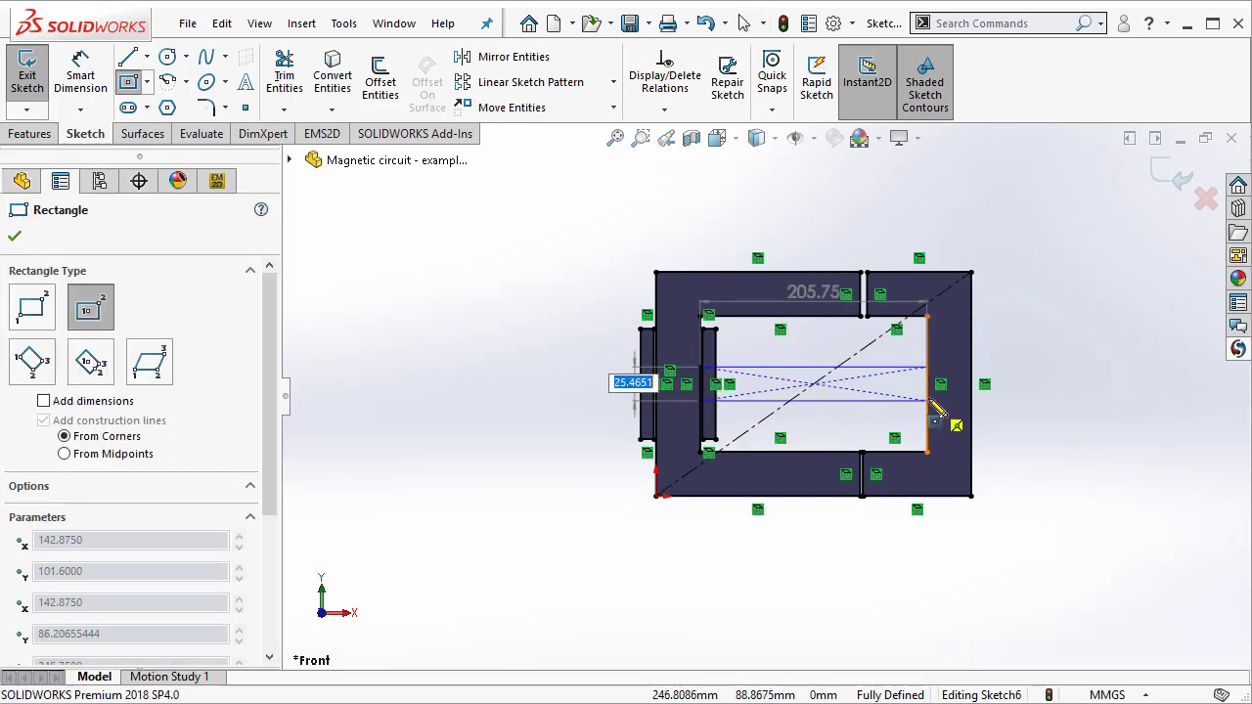
key("z")
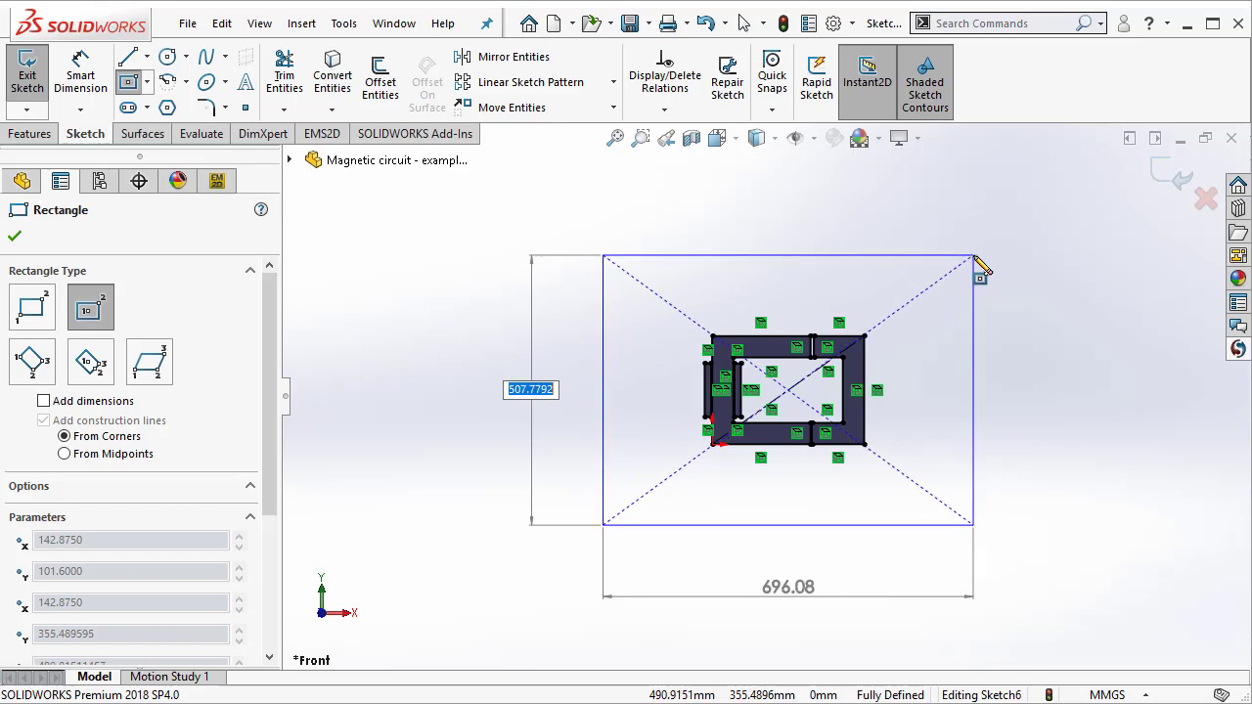
left_click(974, 255)
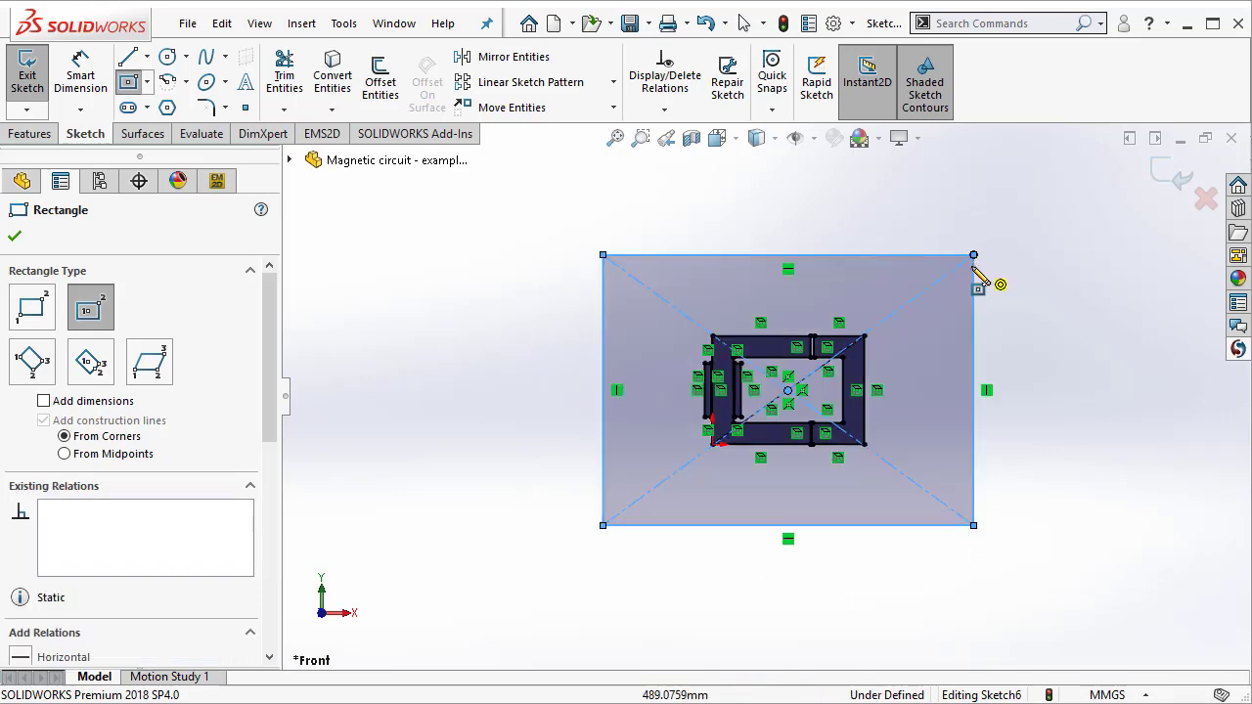
Turn the rectangle sketch into the planar surface Surface-Plane4.
left_click(143, 134)
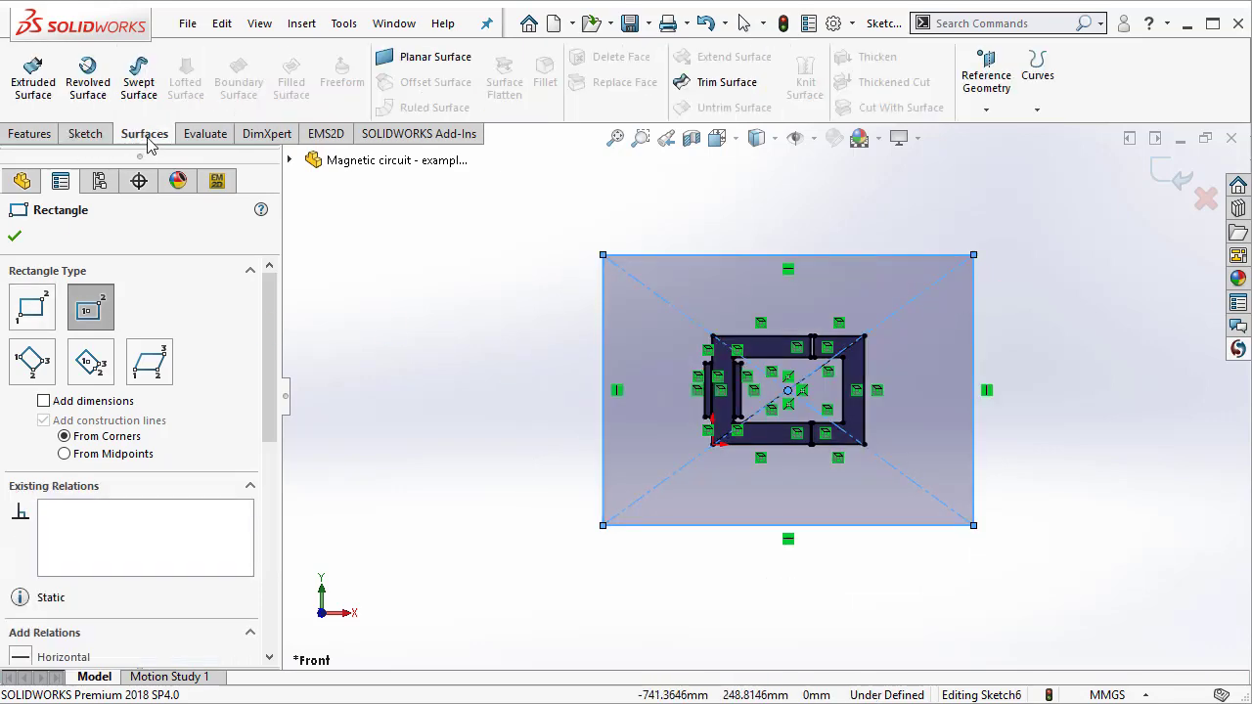
left_click(405, 58)
left_click(15, 235)
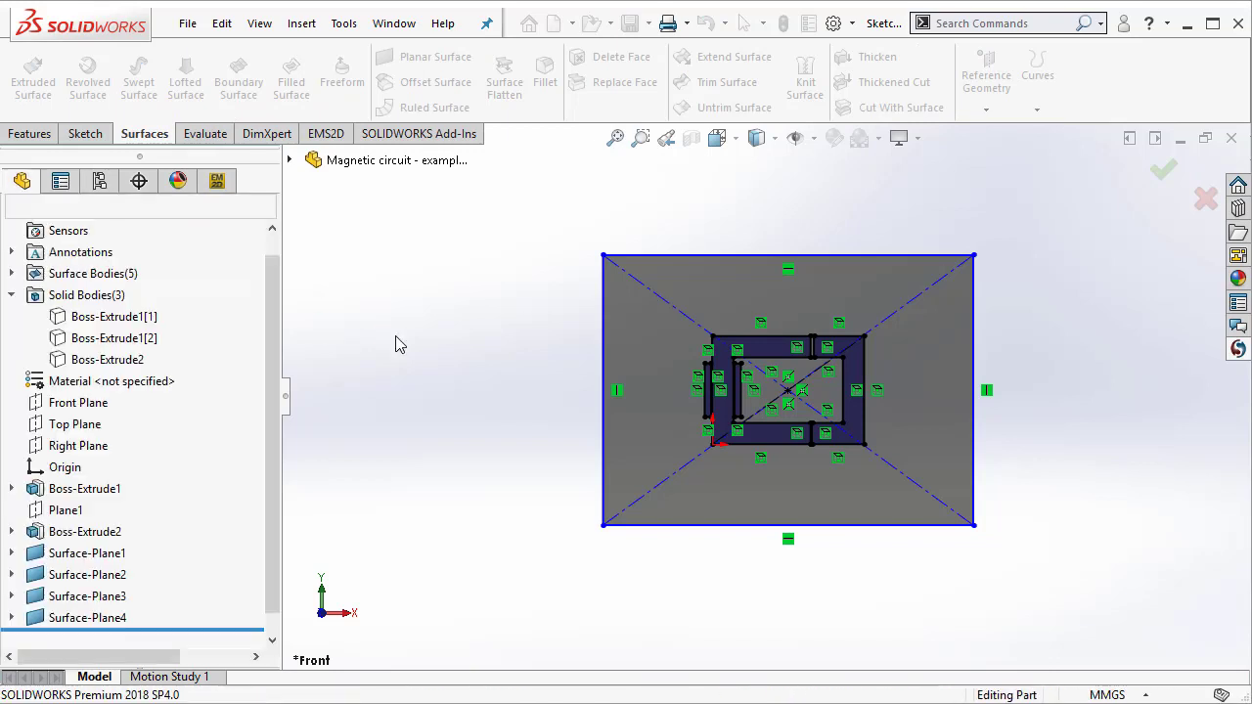
left_click(692, 503)
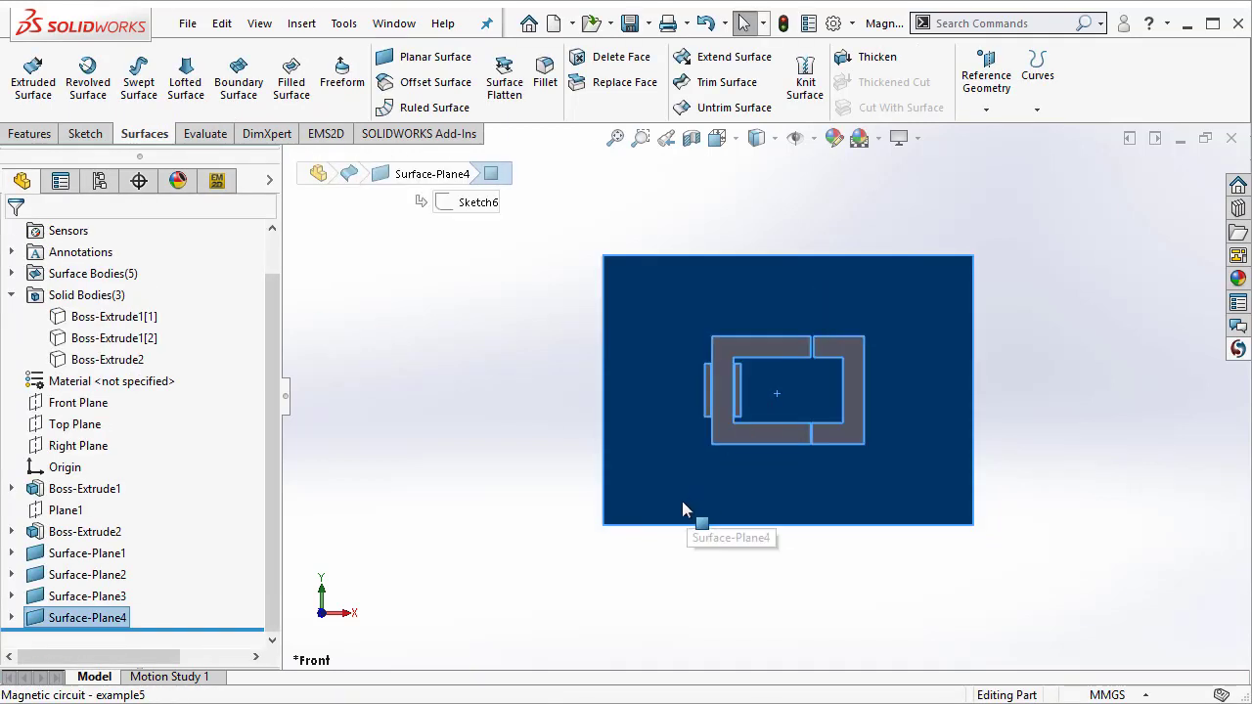
scroll(867, 435, "down", 1)
left_click(1043, 448)
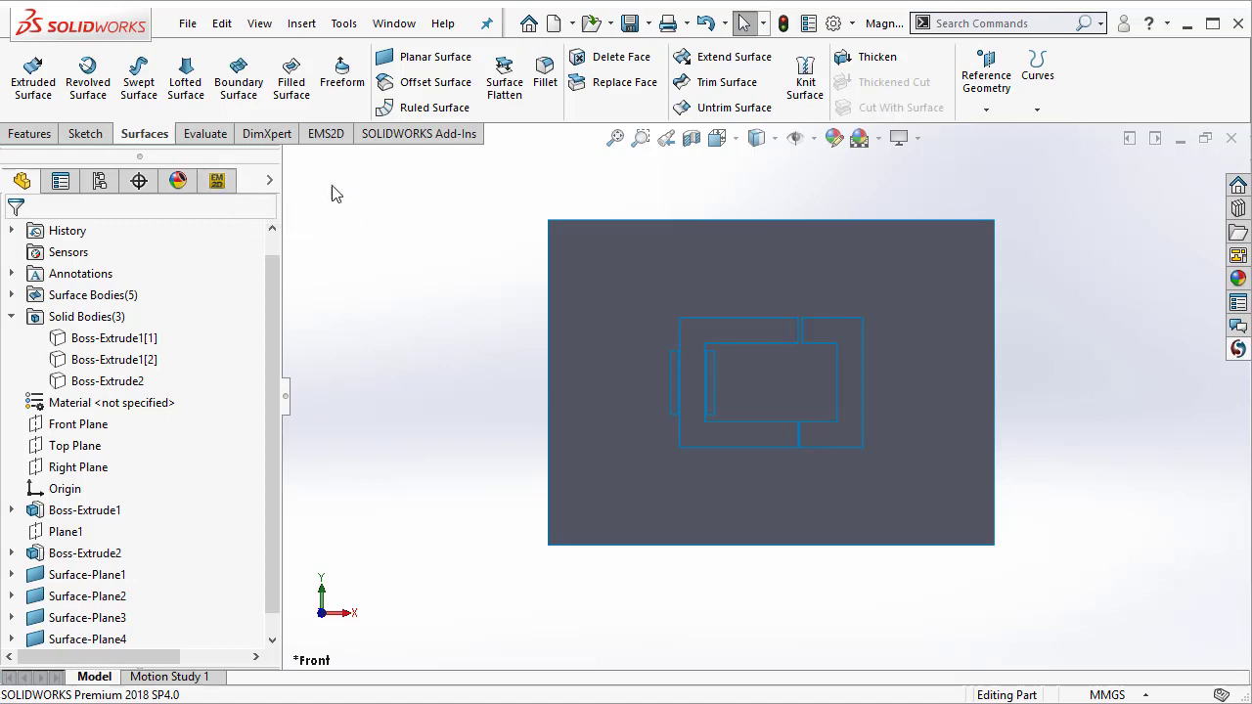
Insert Coordinate System1 with its origin at the outer rectangle's bottom-left vertex.
left_click(312, 34)
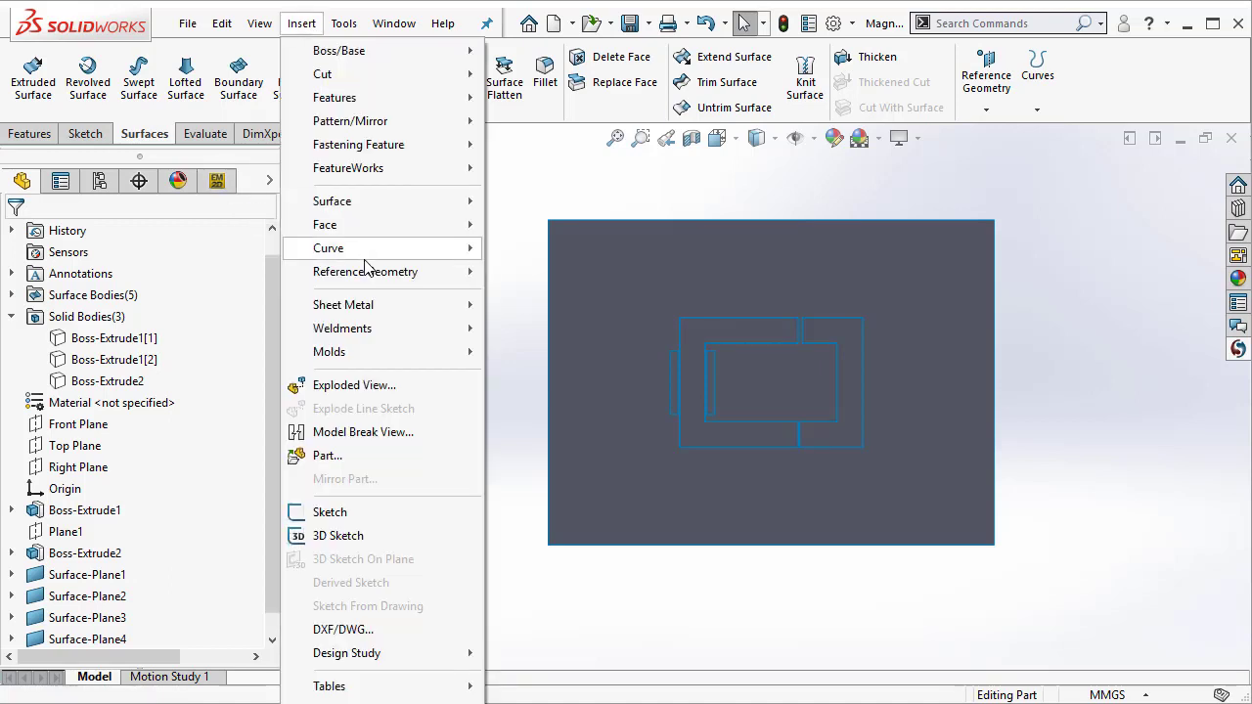
mouse_move(420, 272)
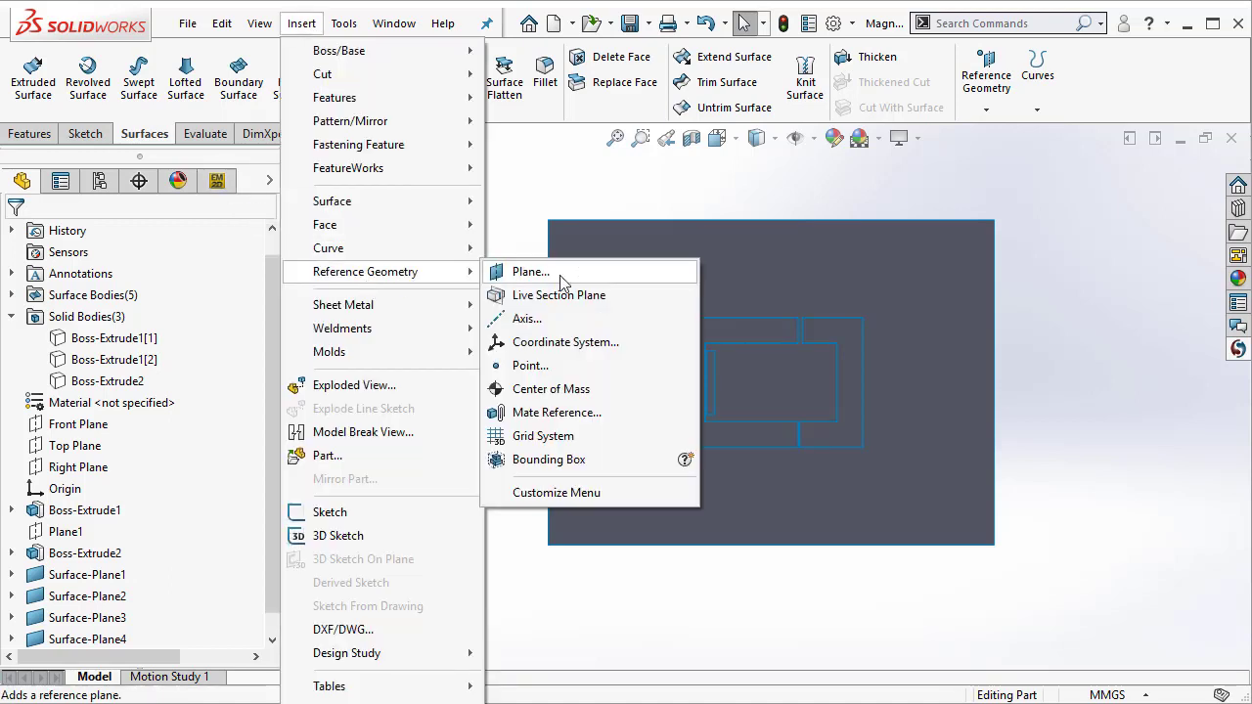
left_click(553, 341)
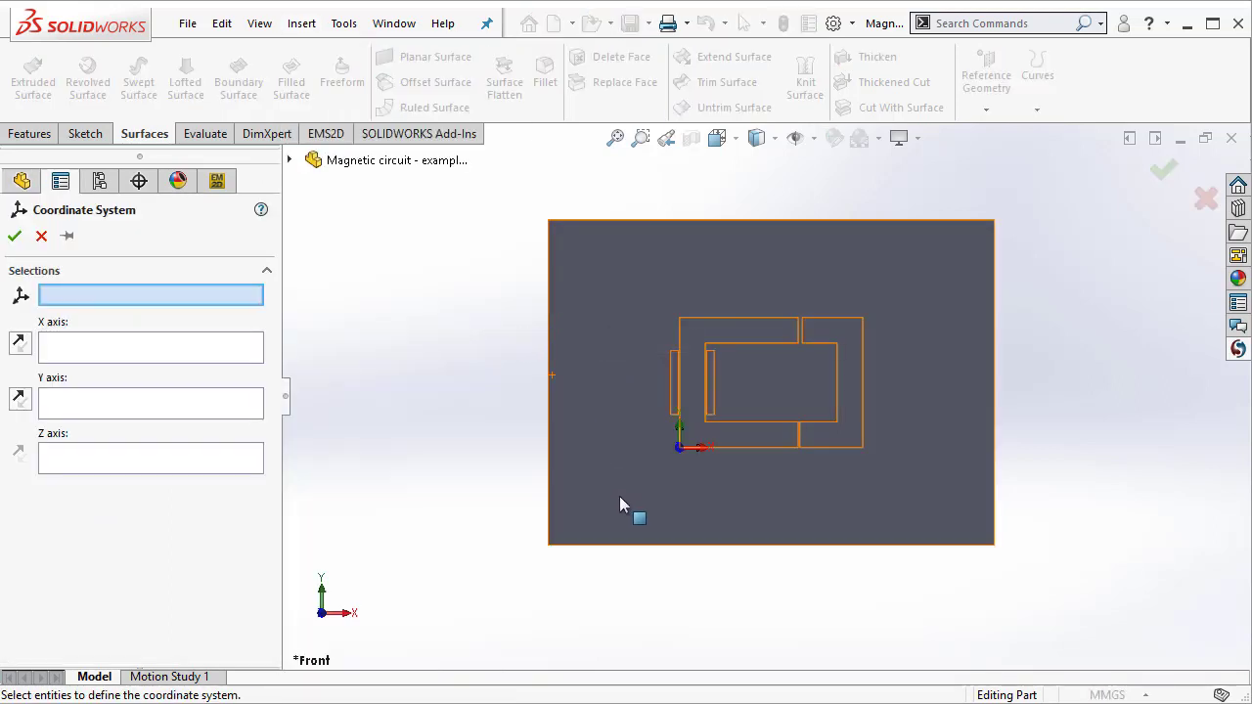
left_click(549, 545)
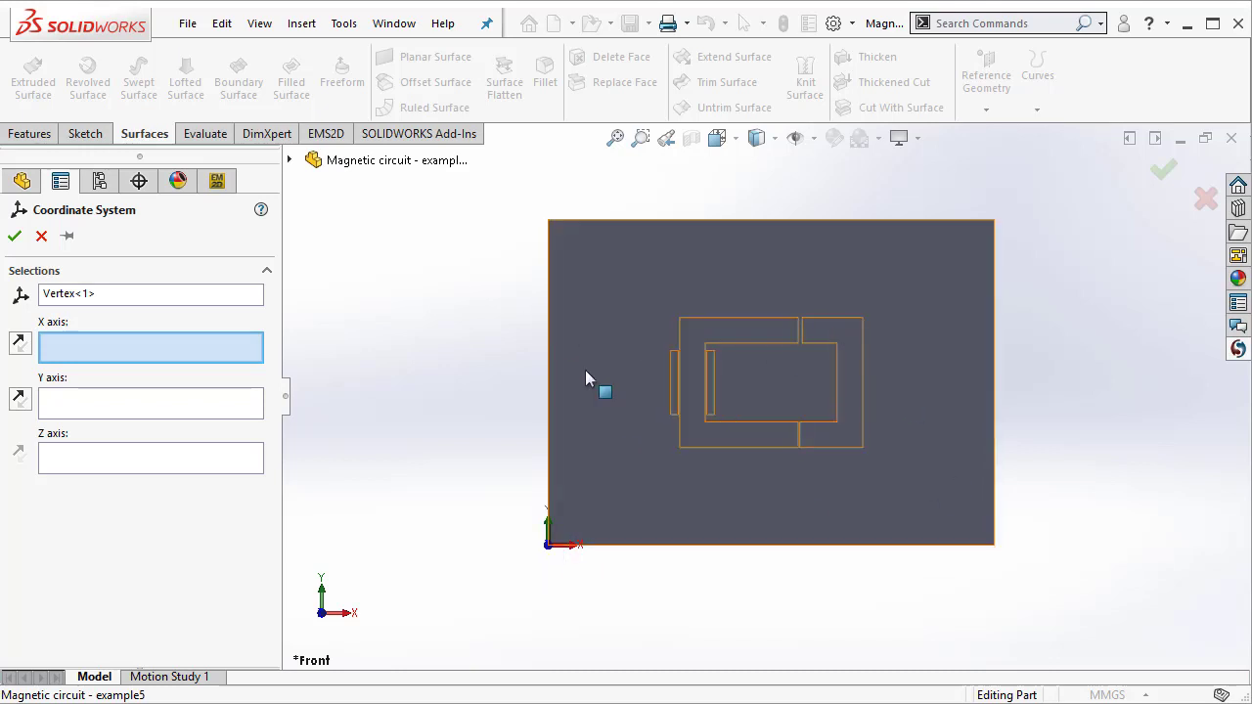
left_click(15, 234)
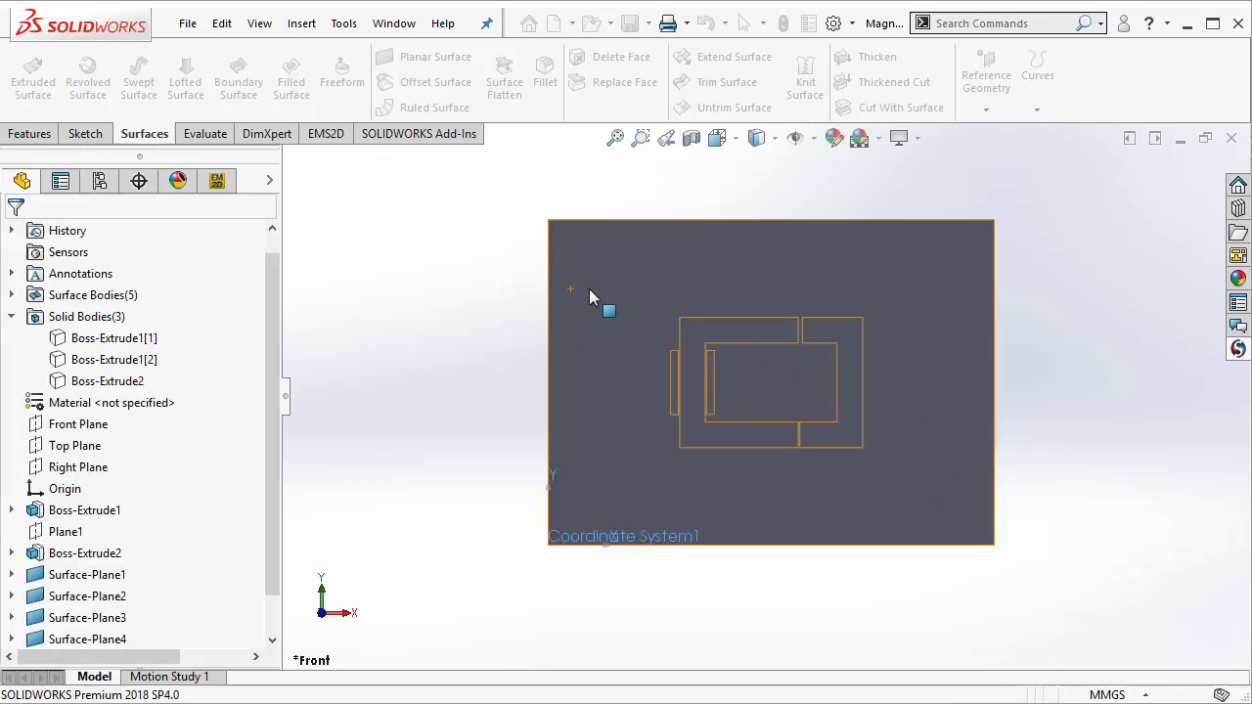
Create Study 1 for Magnetic circuit - example5, with Coordinate System1 as its 2D geometry reference.
left_click(217, 181)
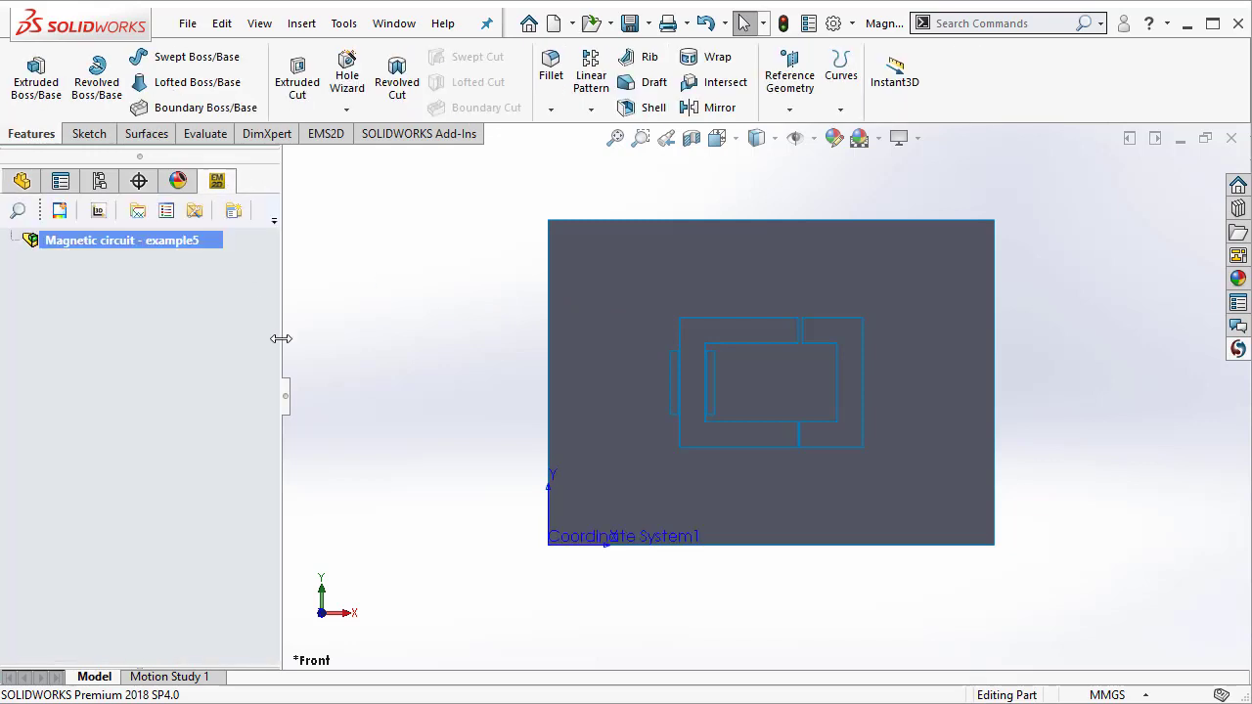
right_click(156, 245)
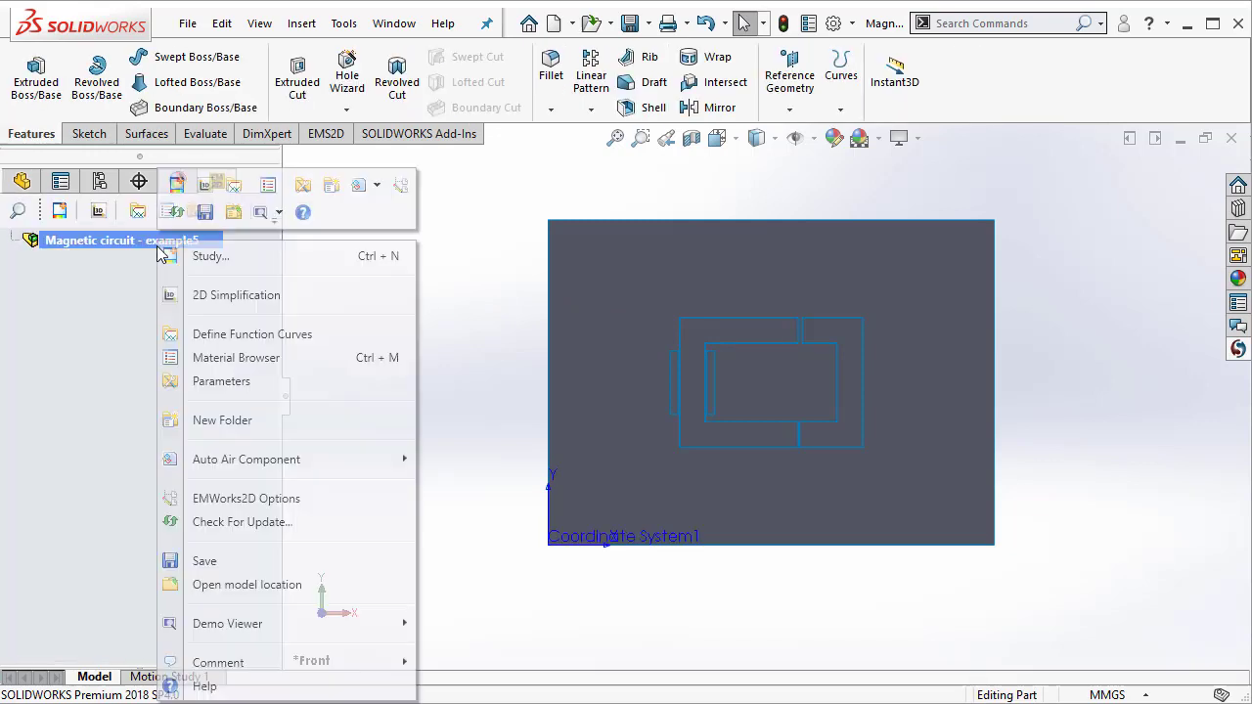
left_click(232, 258)
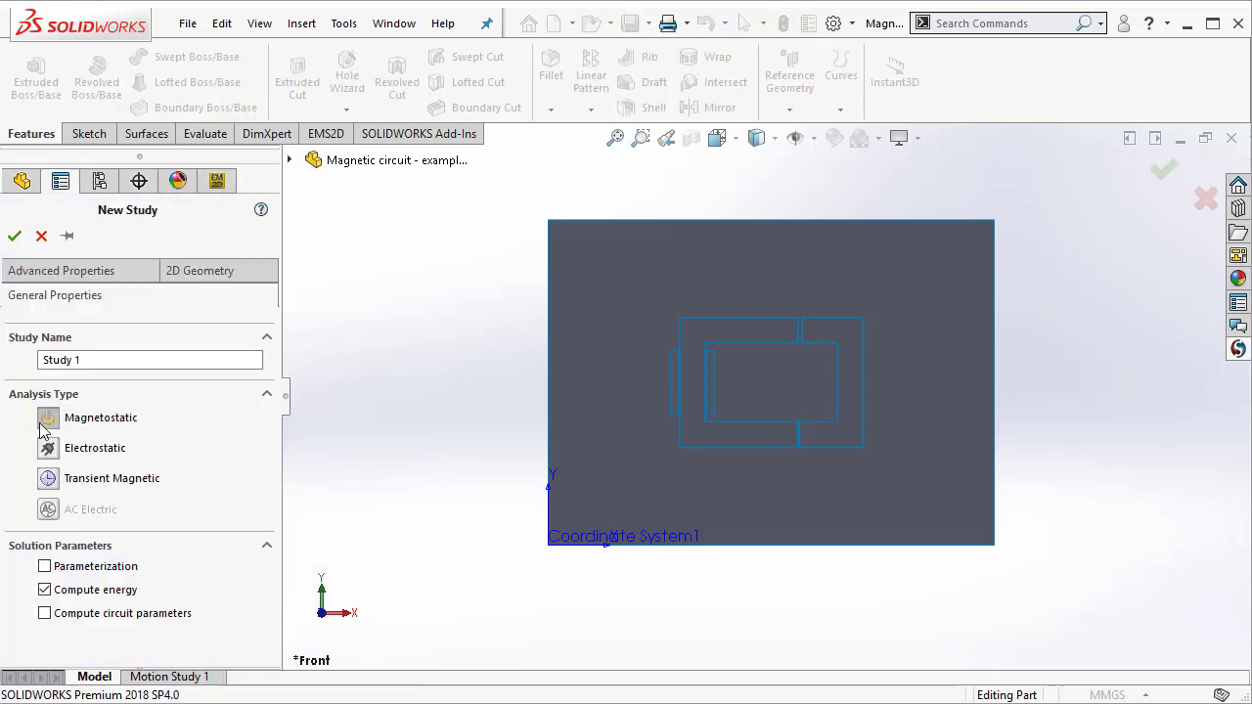
left_click(217, 278)
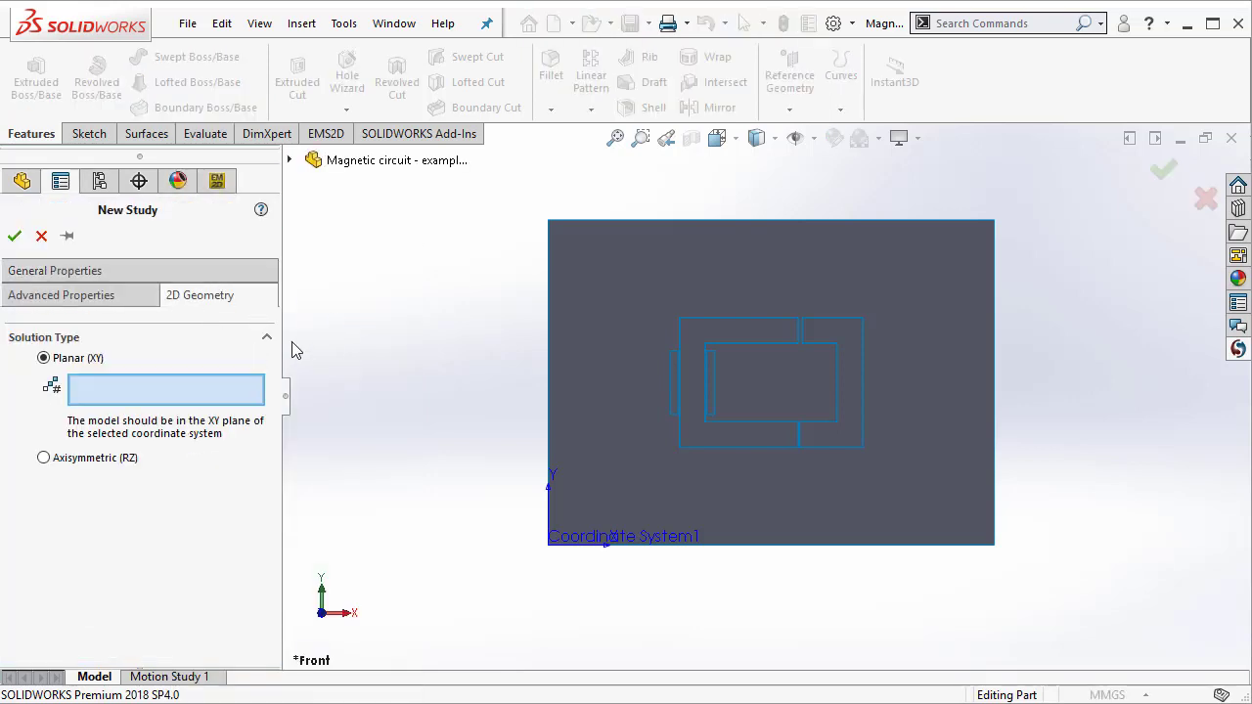
left_click(577, 544)
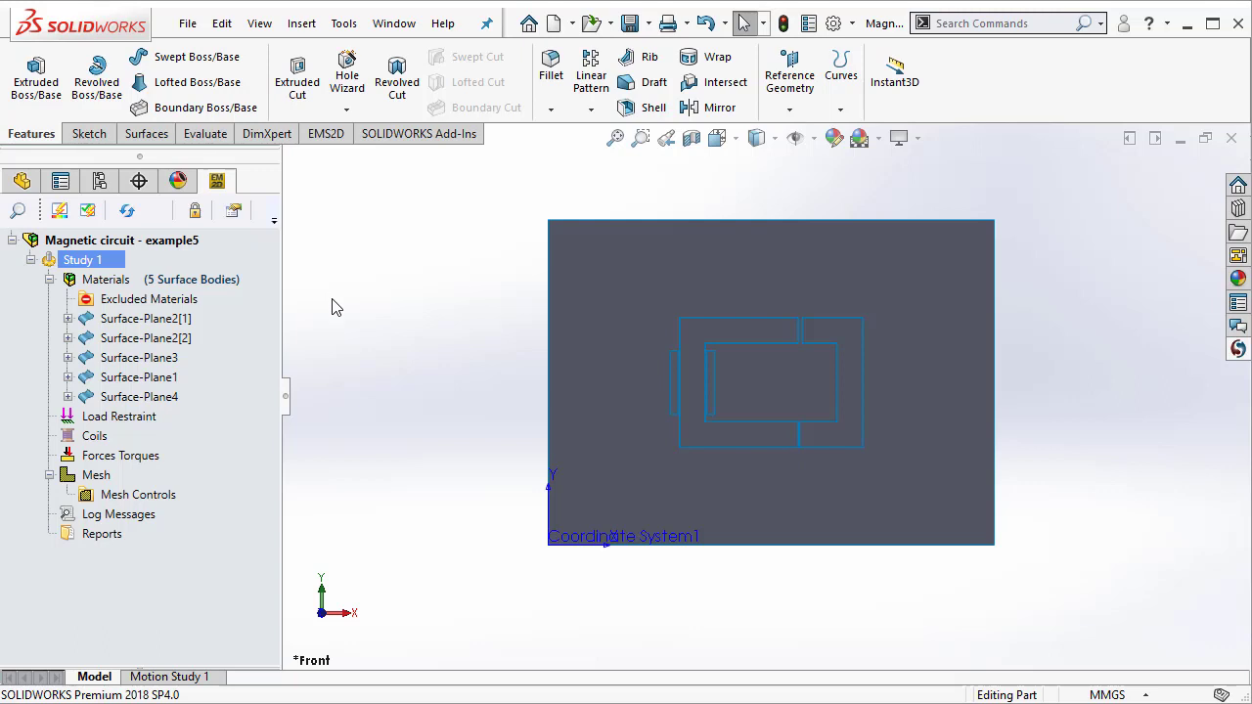
Assign Air from Favorite Materials to Surface-Plane4.
left_click(626, 271)
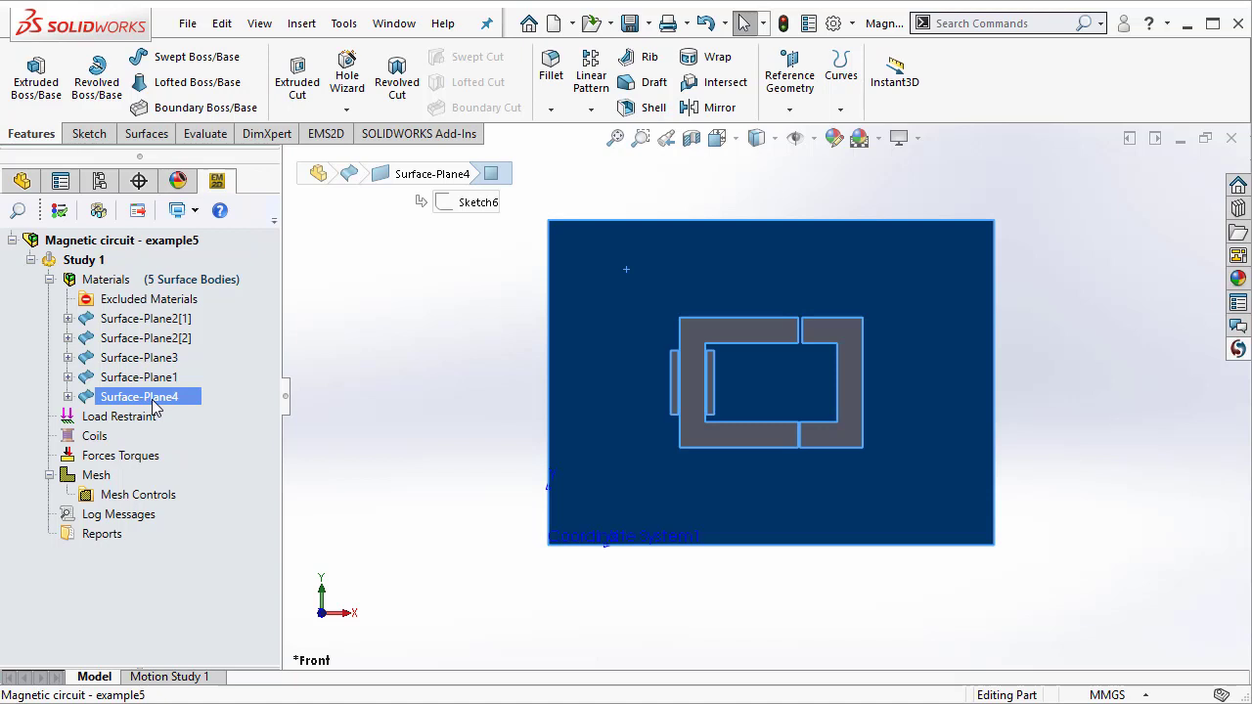
right_click(153, 406)
mouse_move(250, 452)
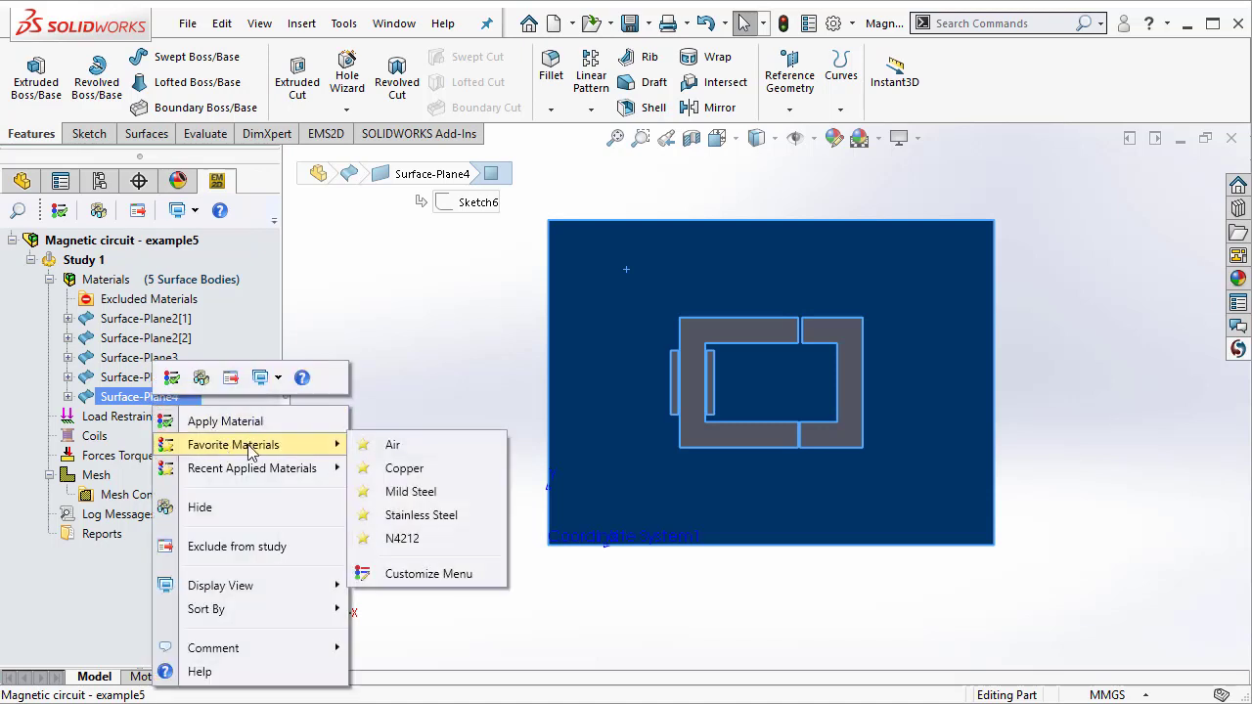
left_click(411, 447)
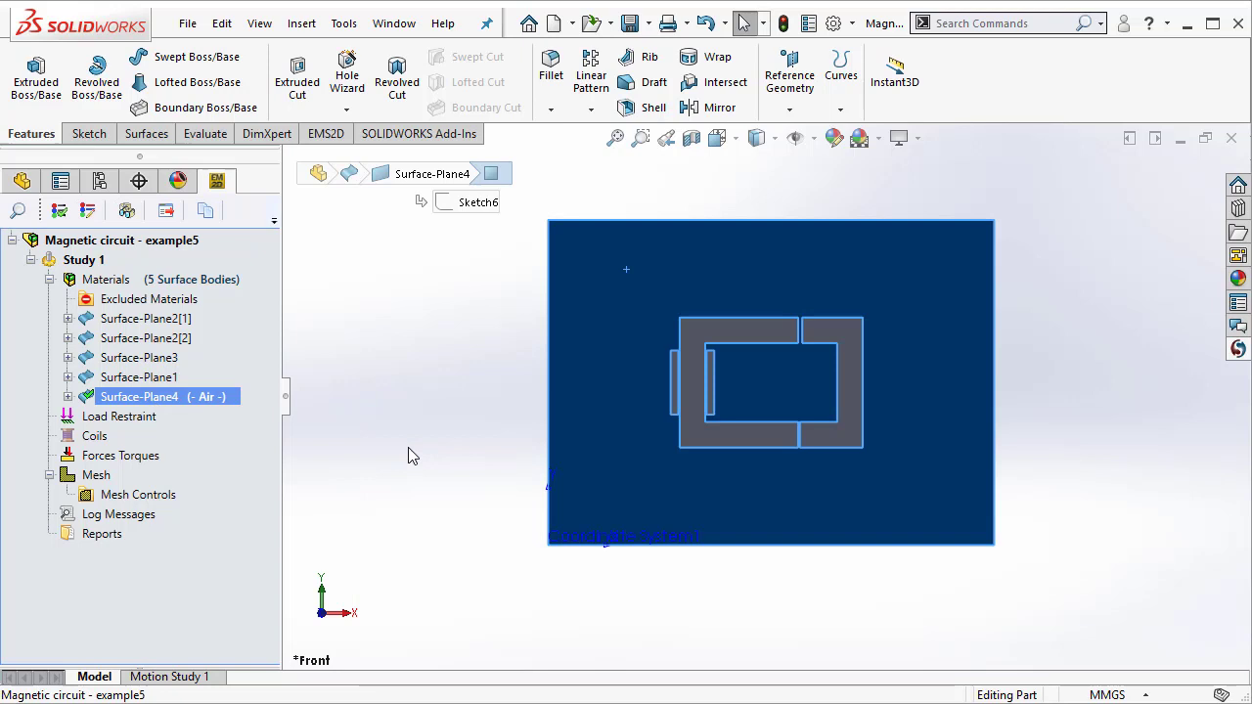
For Surface-Plane3, select Non-linear AISI 1010 Steel and review its B-H chart.
left_click(745, 442)
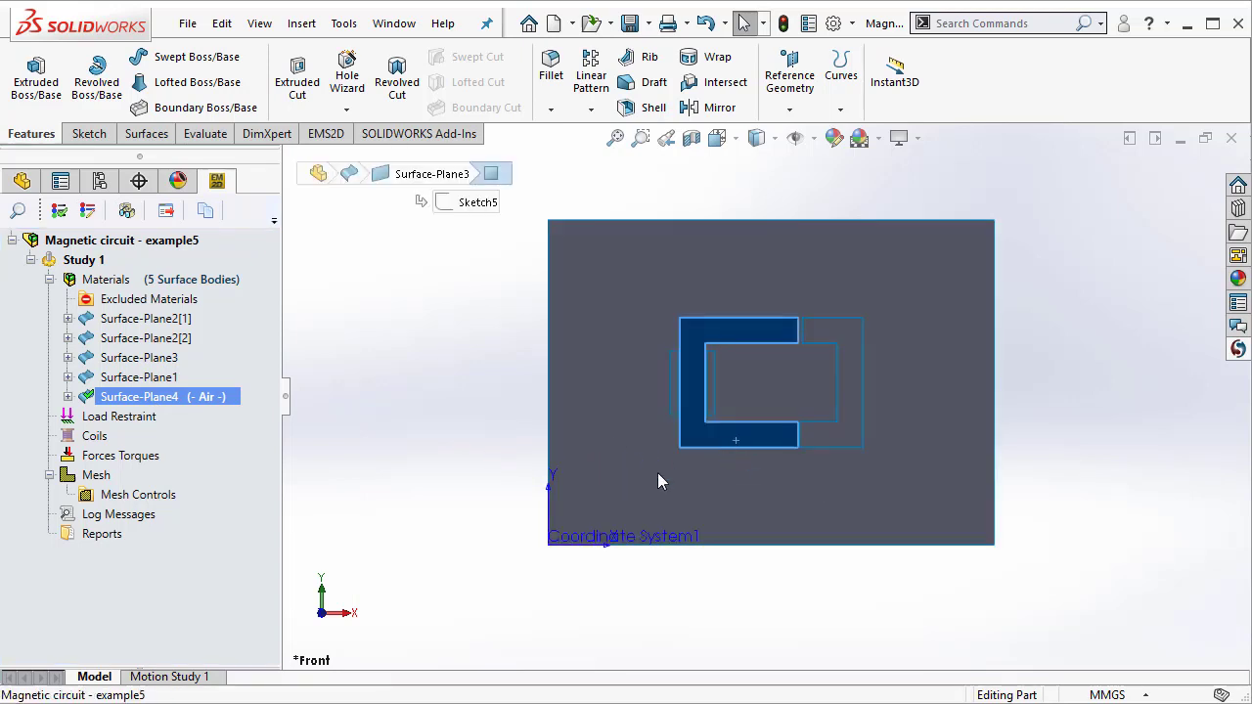
right_click(147, 360)
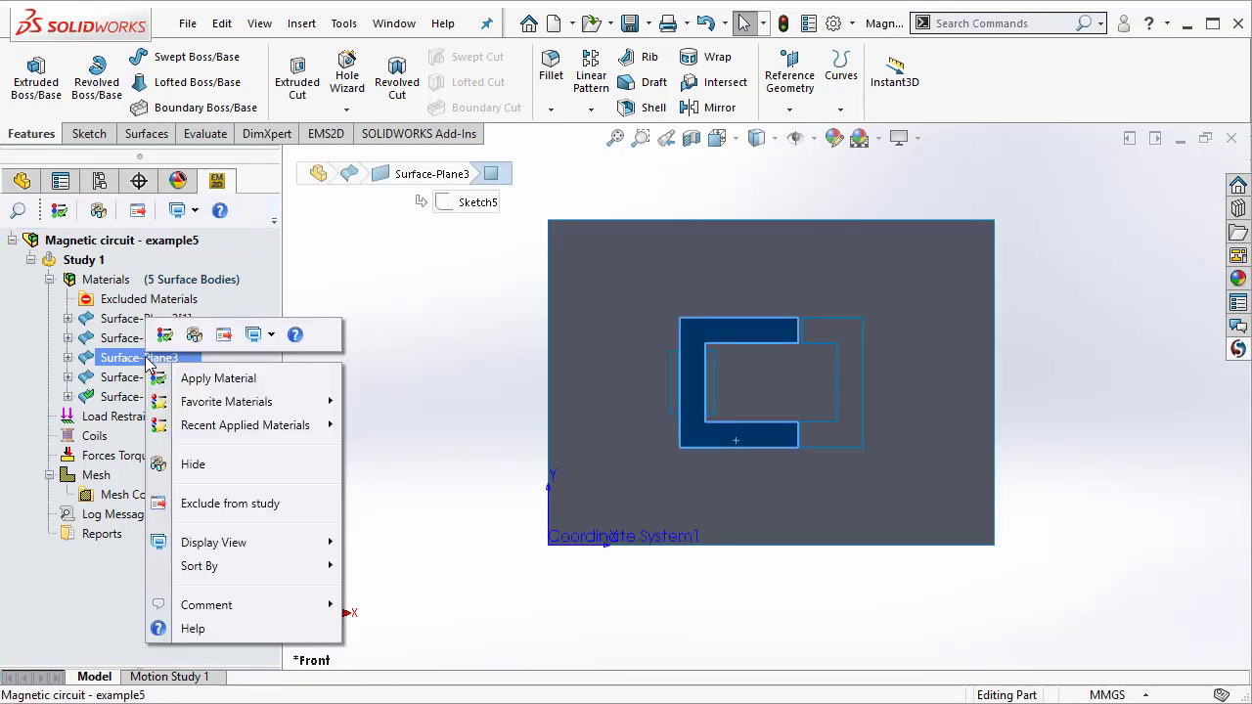
left_click(210, 379)
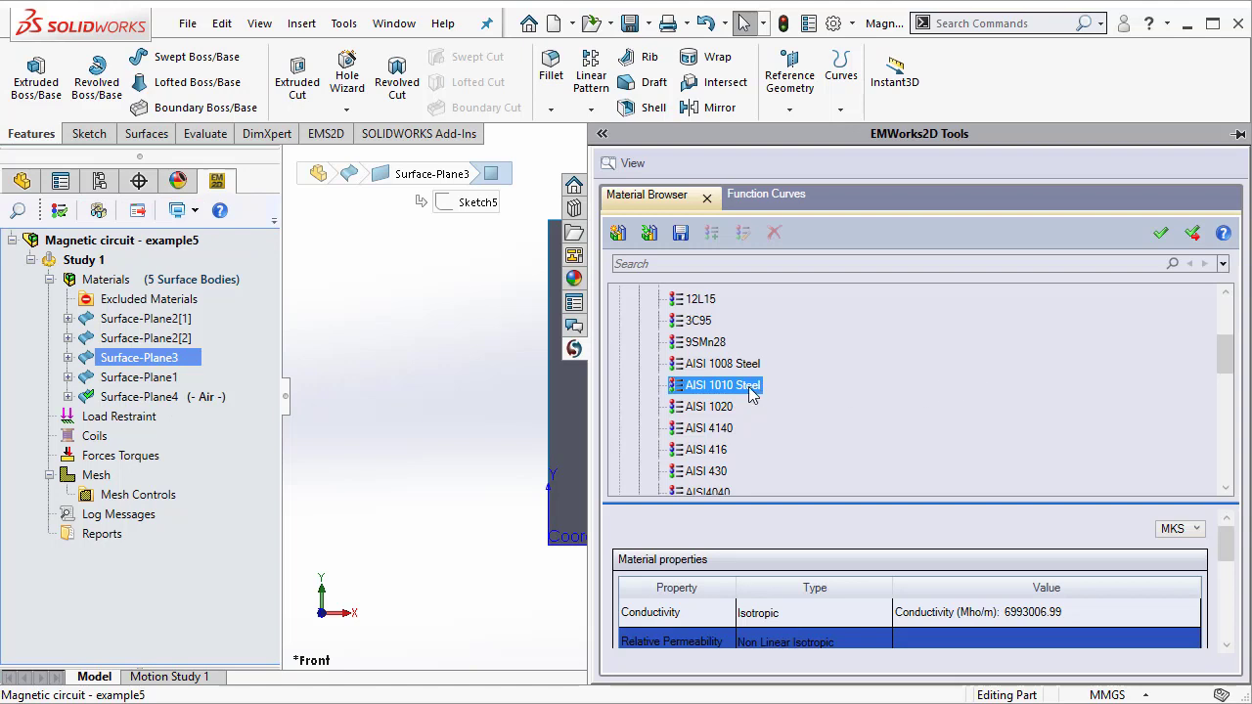
left_click_drag(1225, 363, 1223, 332)
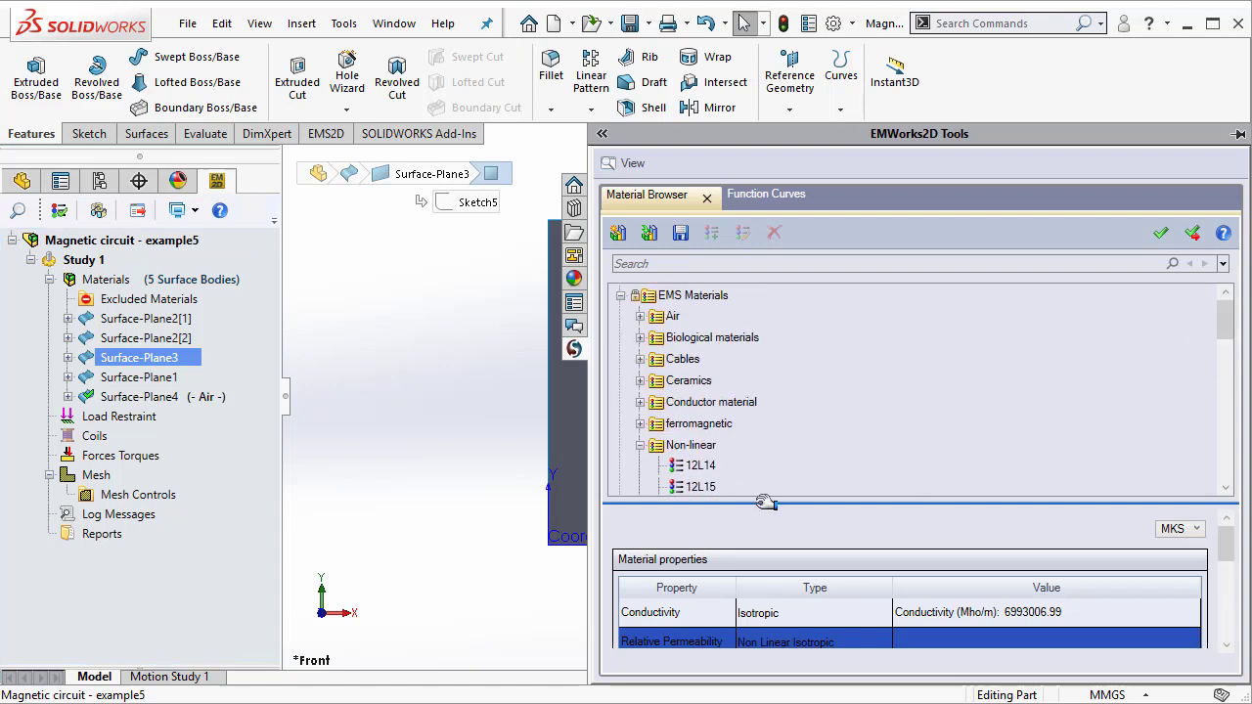
left_click(639, 446)
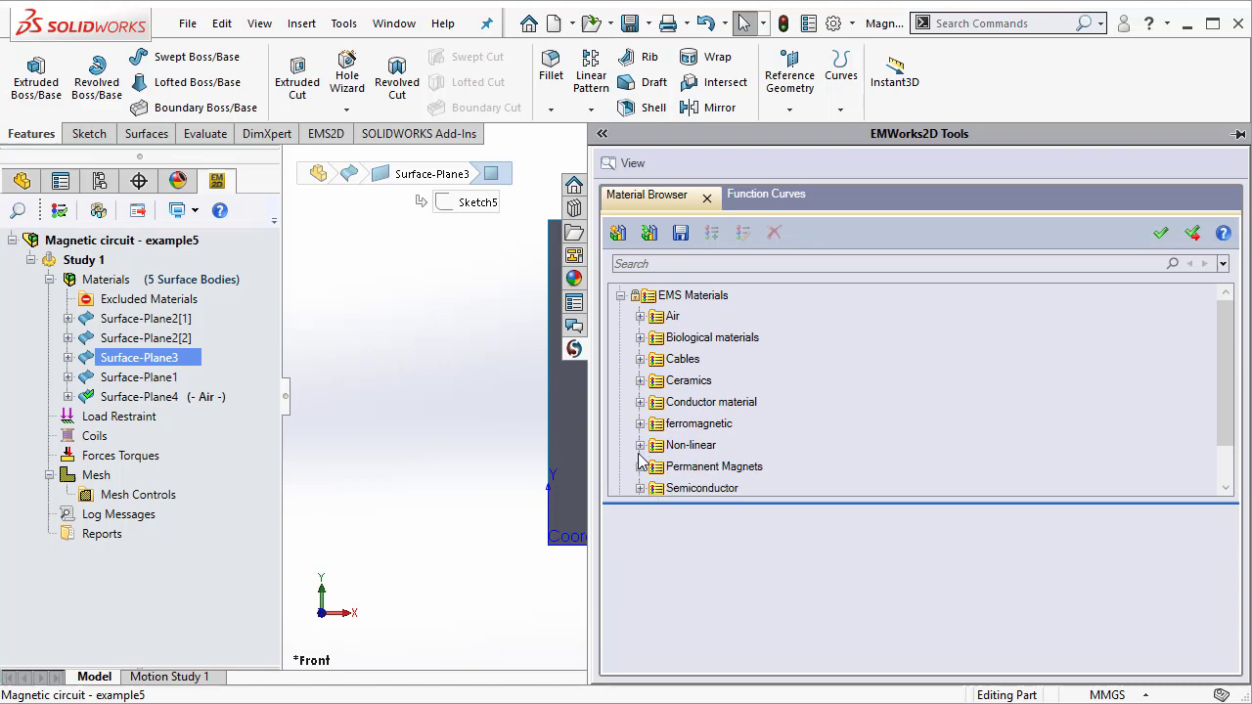
left_click(640, 446)
left_click(724, 423)
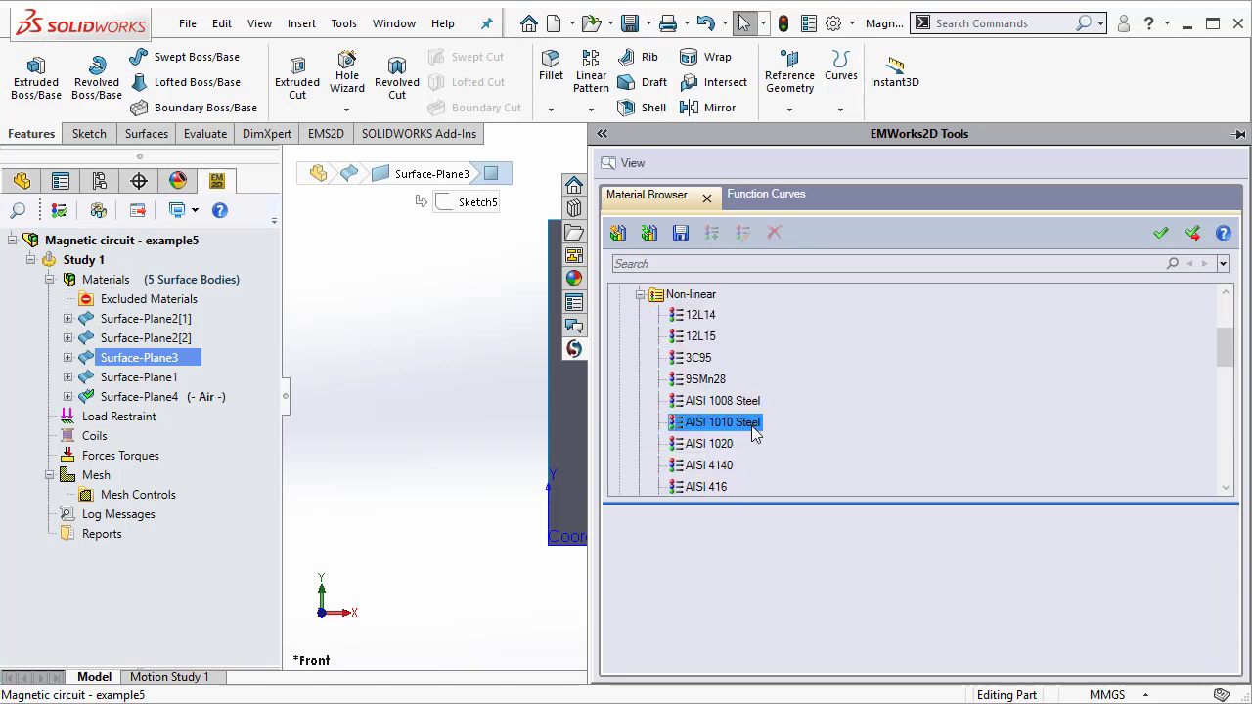
left_click_drag(859, 510, 864, 368)
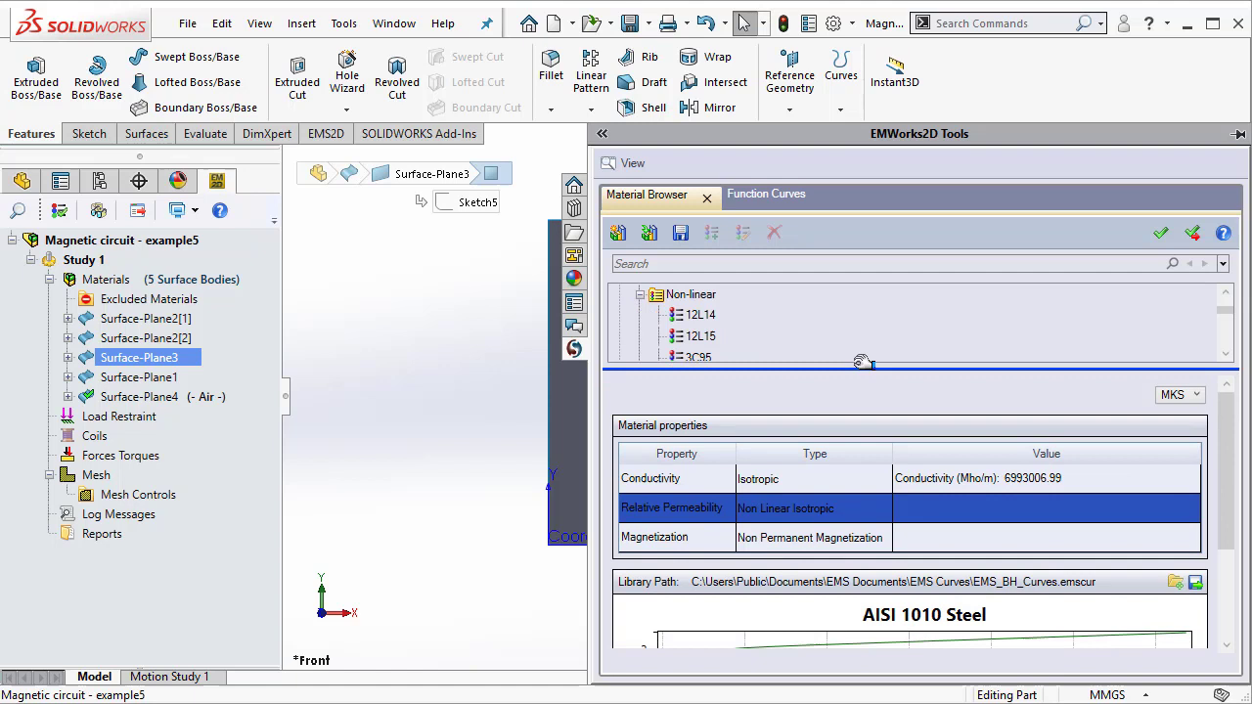
left_click_drag(1229, 494, 1228, 579)
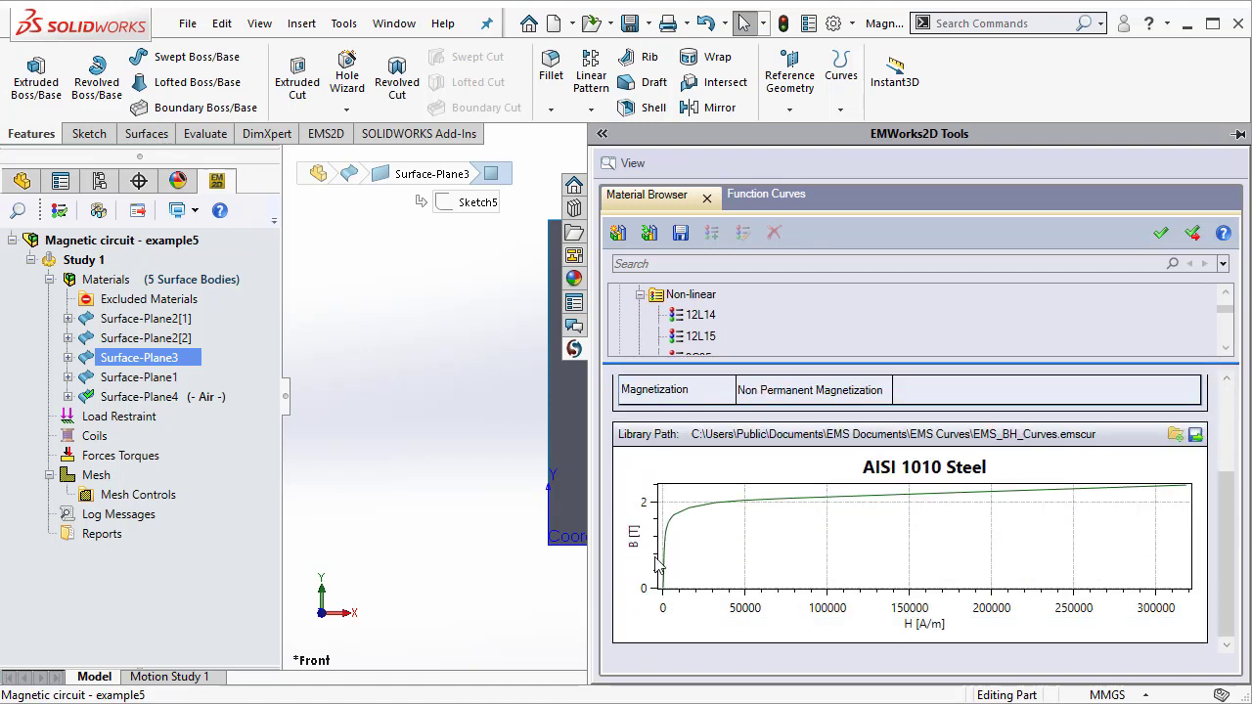
left_click_drag(1228, 528, 1224, 450)
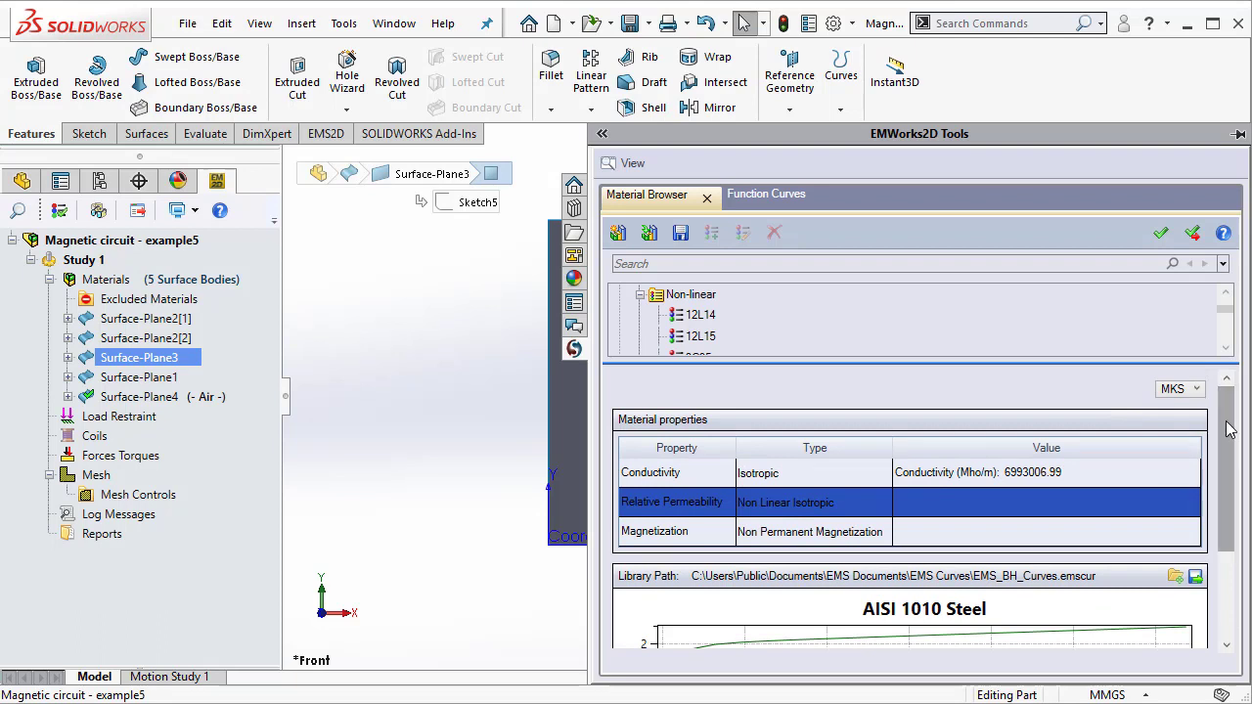
Apply AISI 1010 Steel to Surface-Plane3 and Surface-Plane1.
left_click(1193, 233)
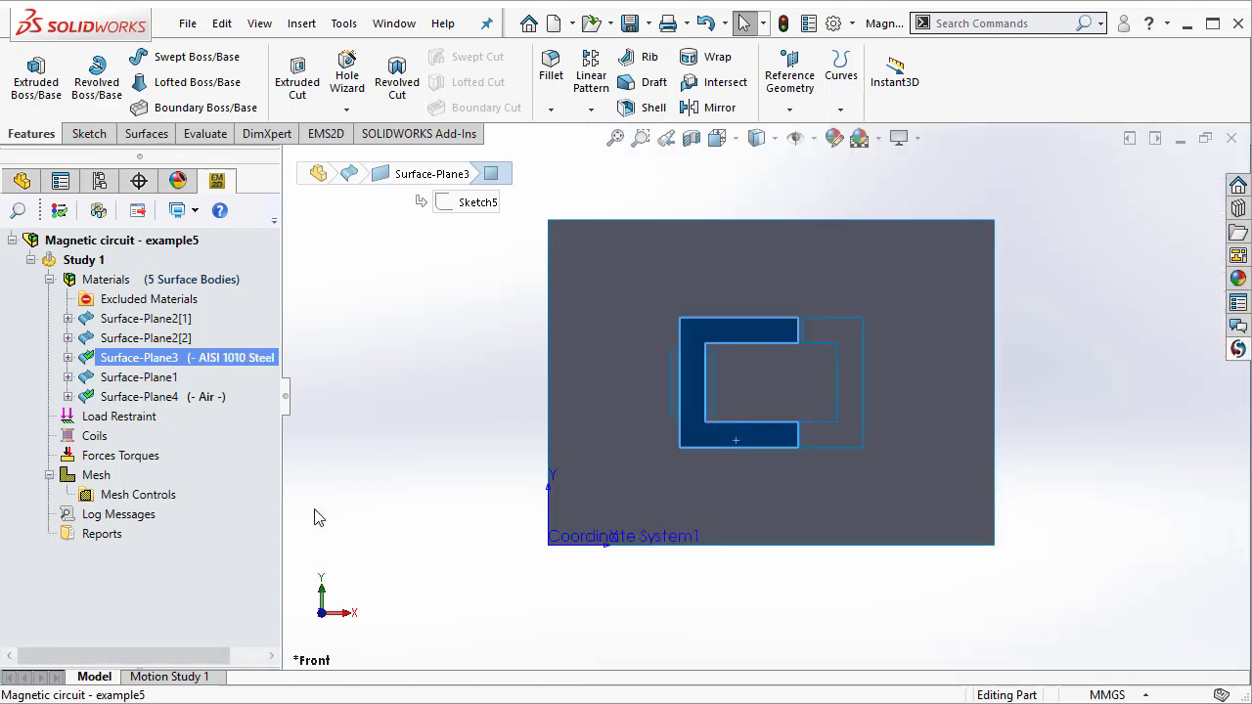
left_click(843, 432)
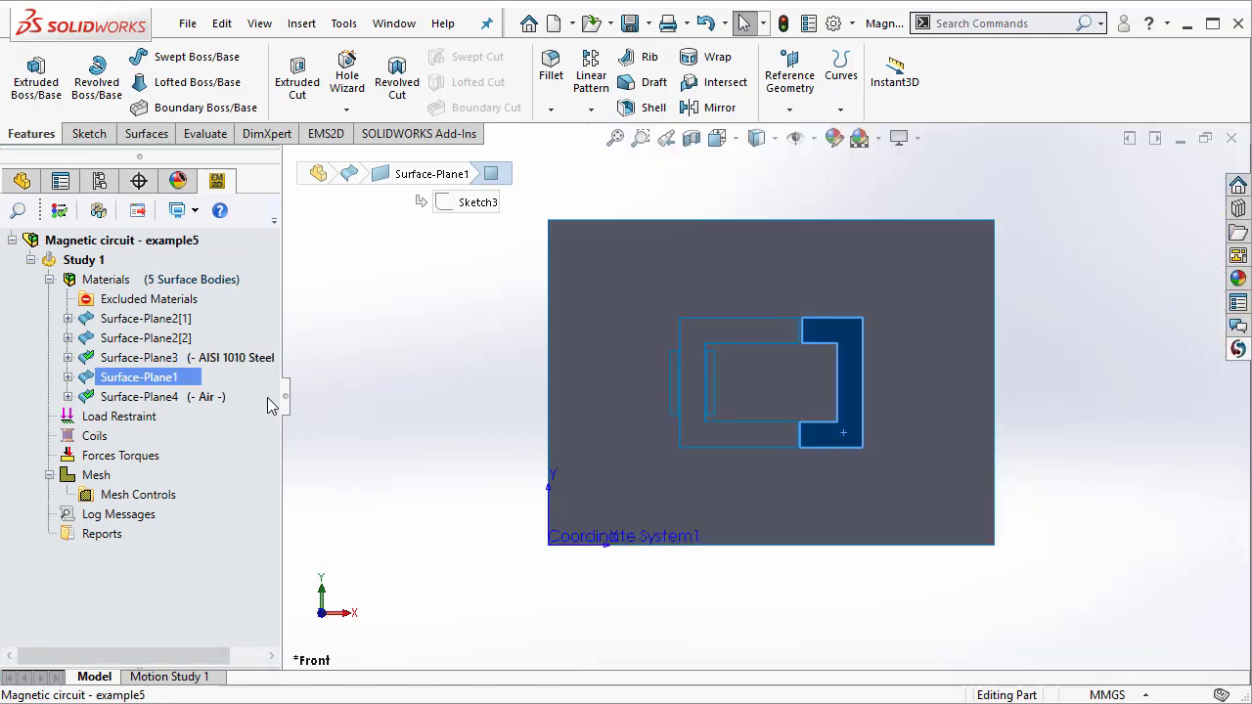
right_click(156, 380)
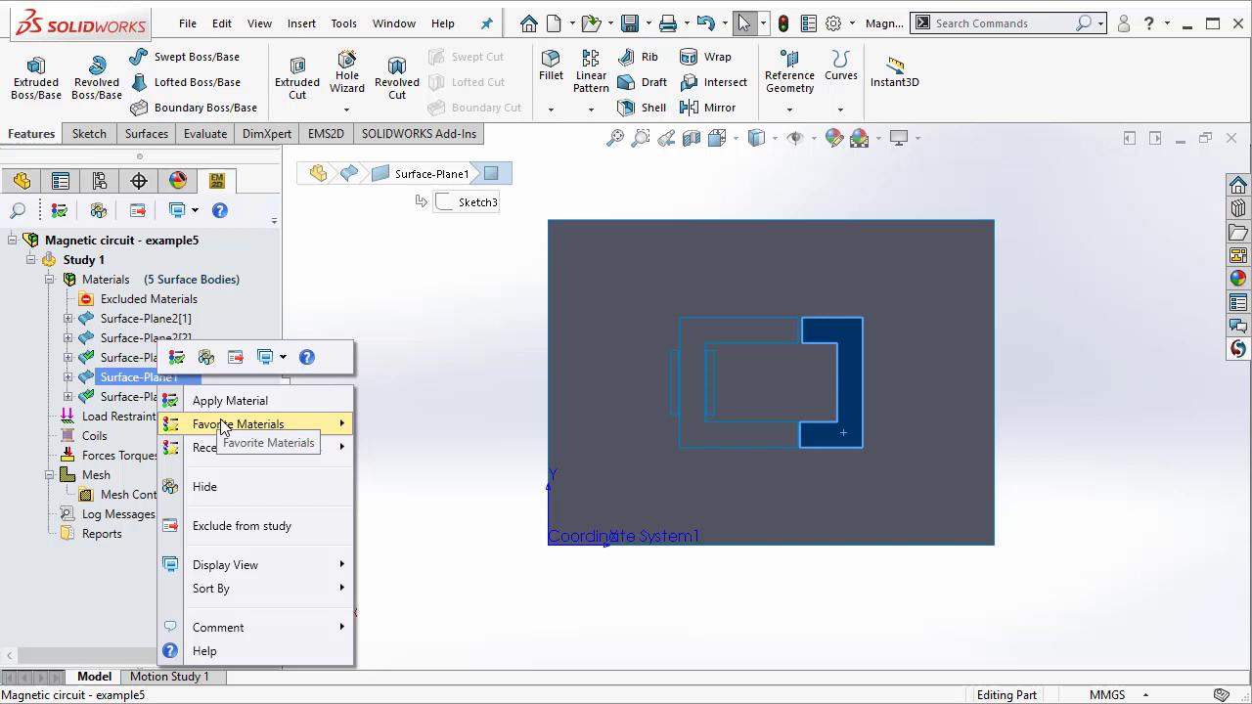
mouse_move(257, 448)
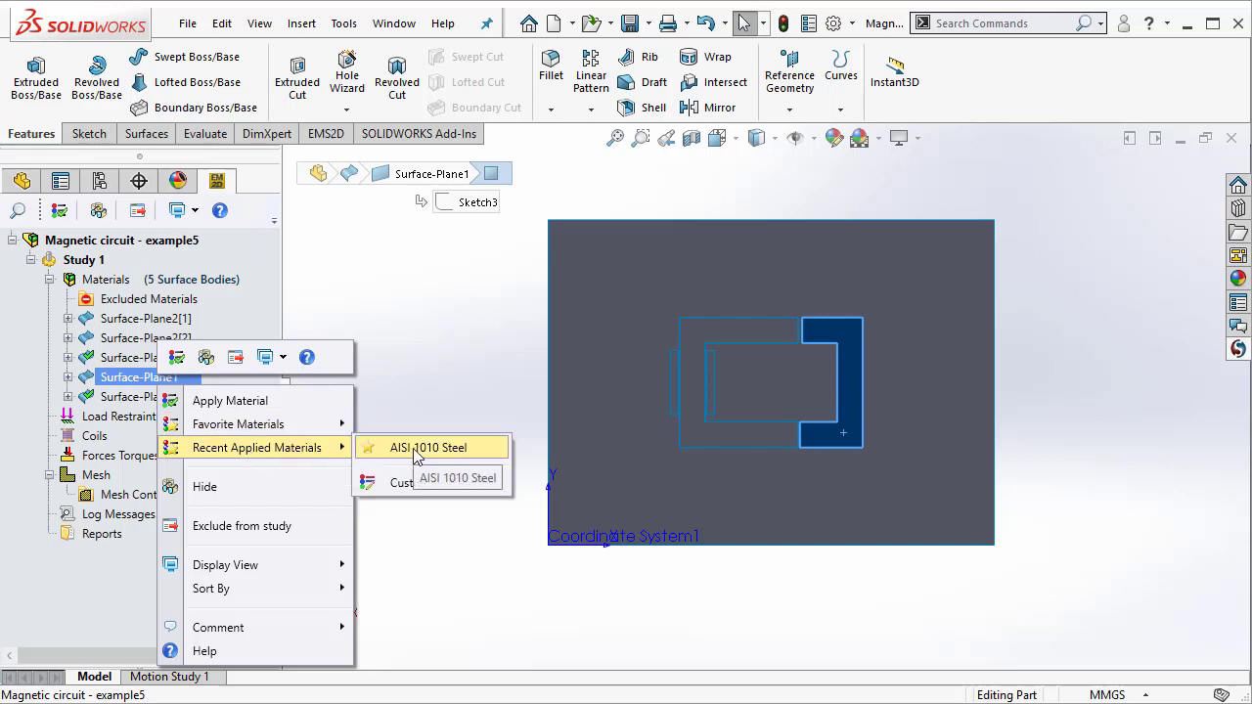
left_click(420, 450)
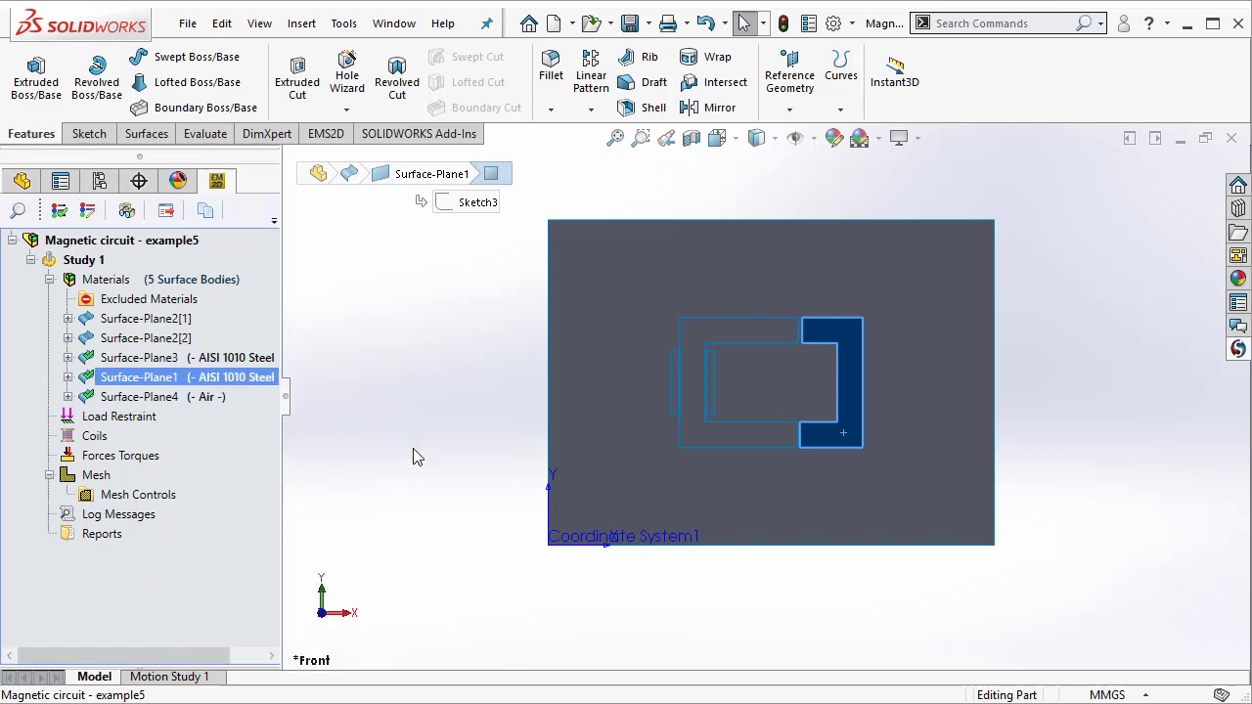
Assign Copper to both coil bodies, Surface-Plane2[2] and Surface-Plane2[1].
left_click(140, 349)
right_click(140, 347)
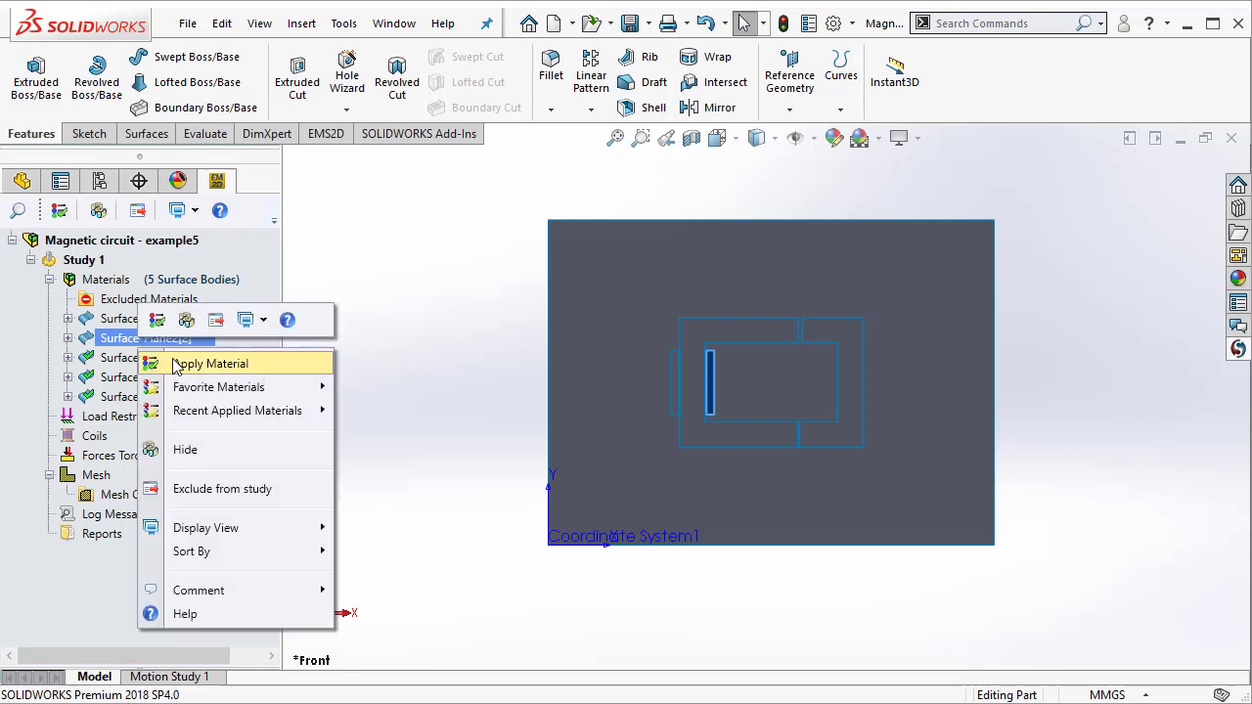
mouse_move(274, 388)
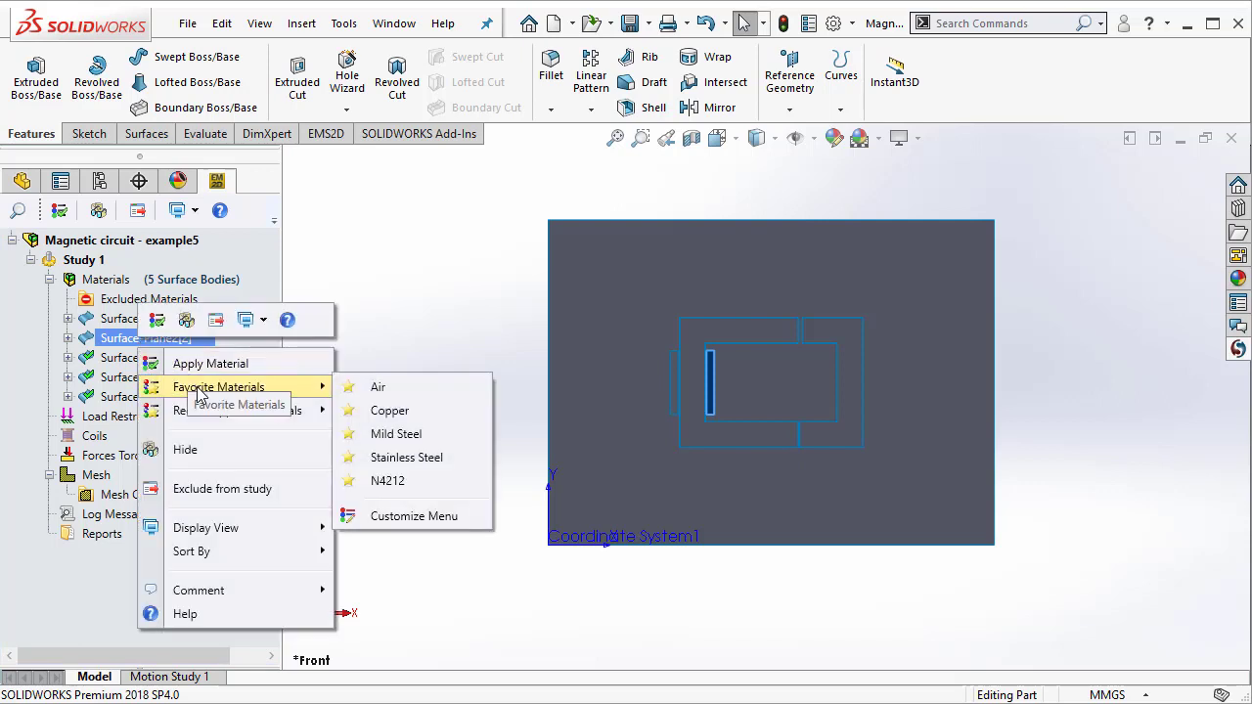
left_click(401, 412)
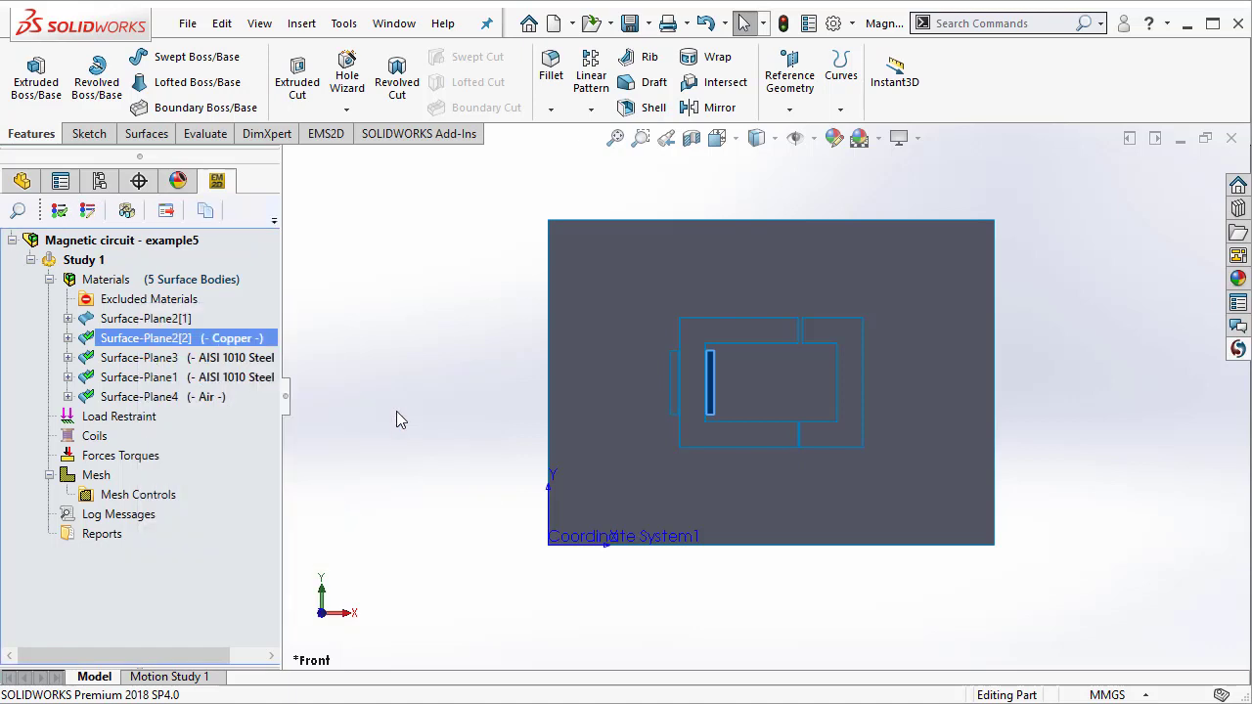
left_click(158, 320)
right_click(155, 322)
mouse_move(219, 370)
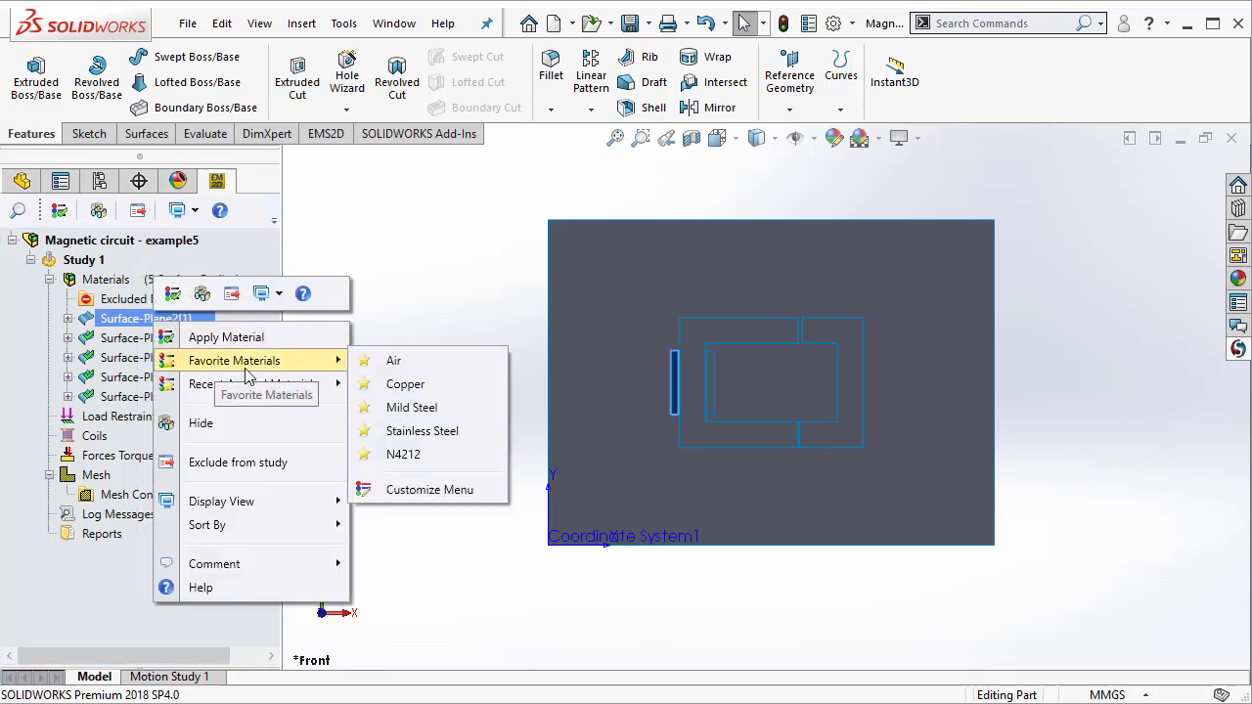
left_click(395, 389)
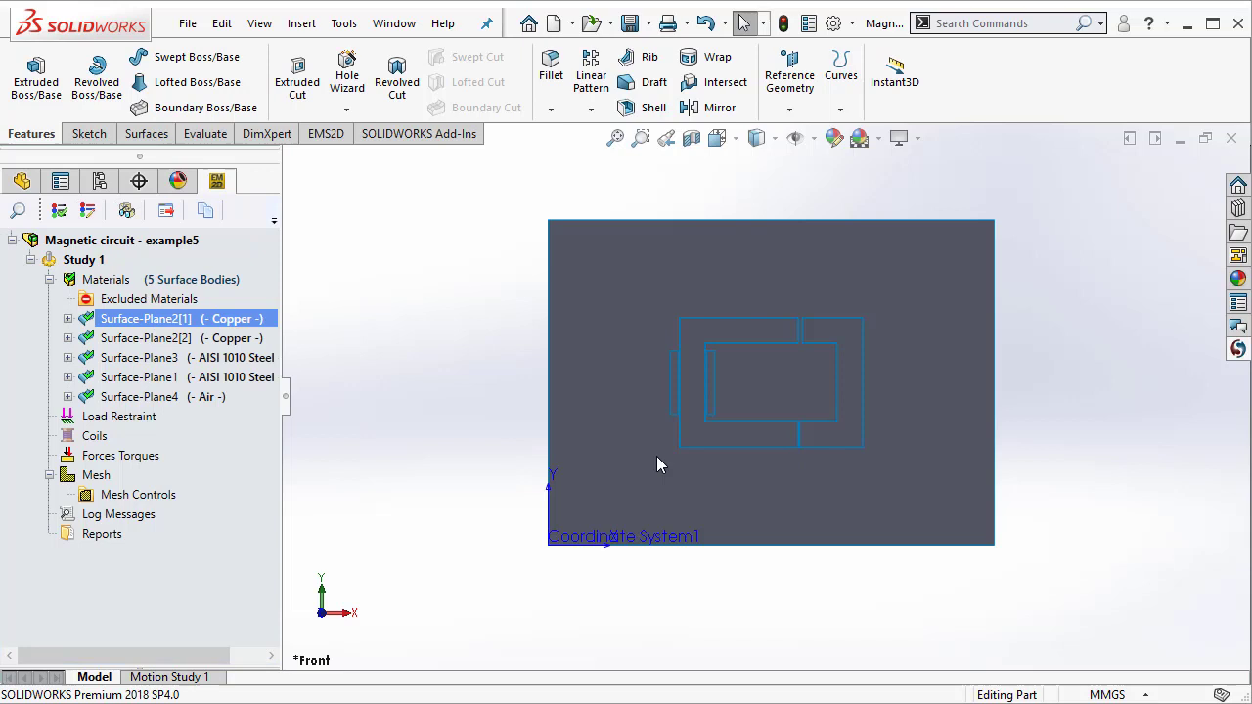
scroll(718, 396, "down", 3)
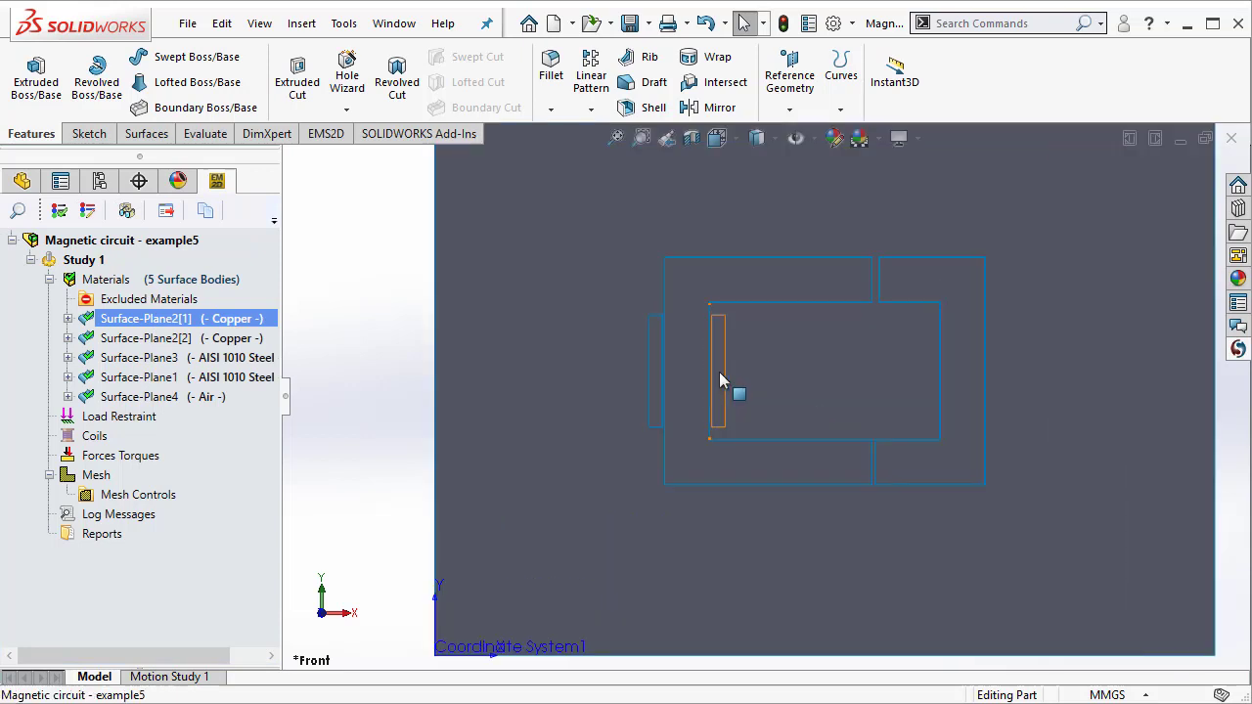
left_click(719, 382)
left_click(654, 384, "ctrl")
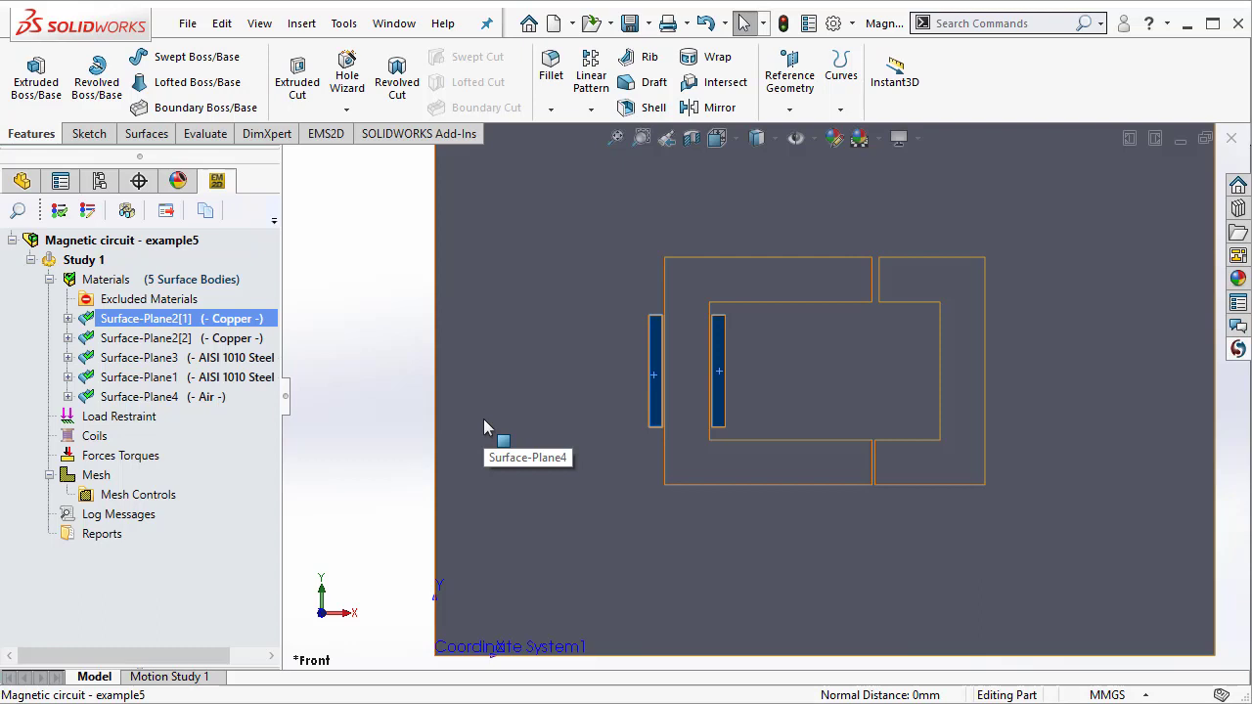
left_click(385, 364)
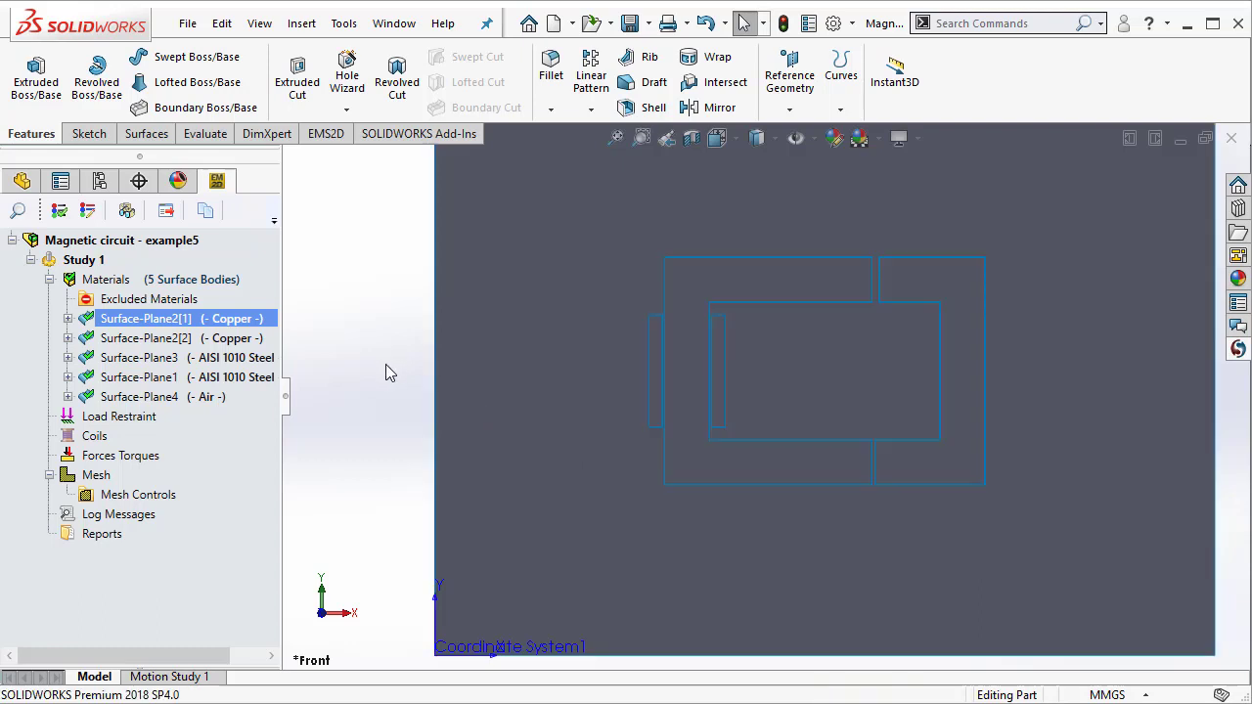
key("f")
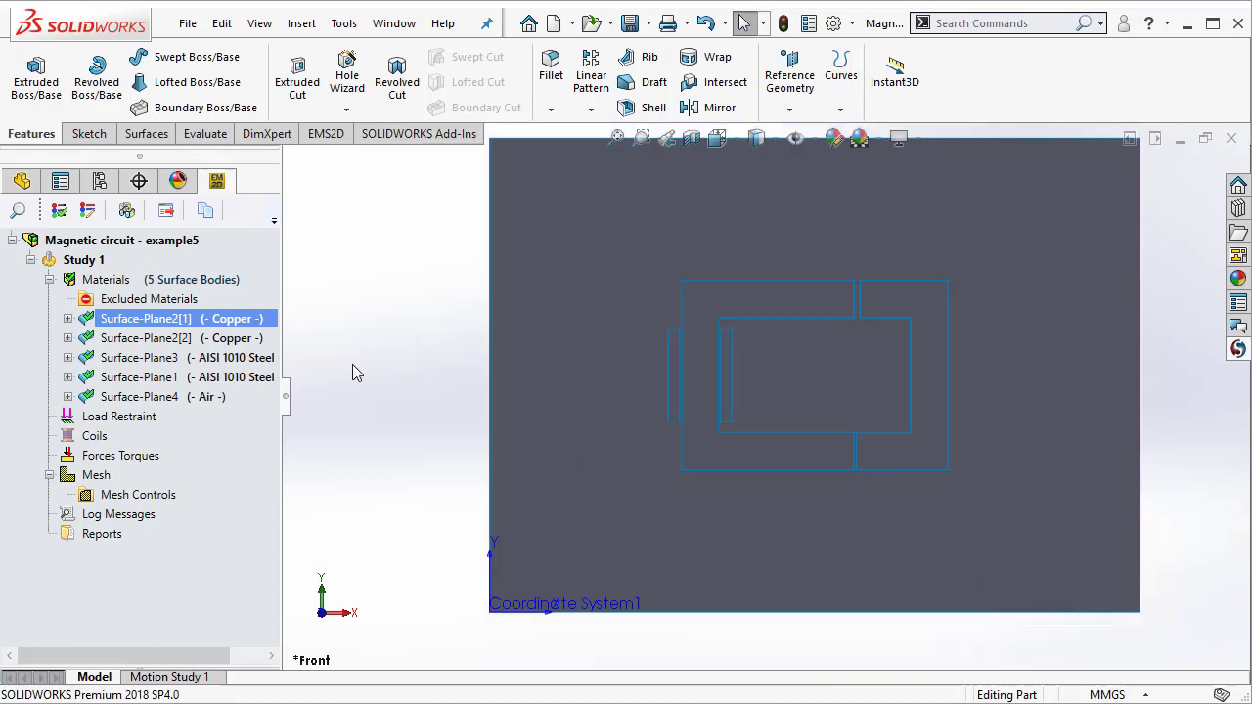
key("z")
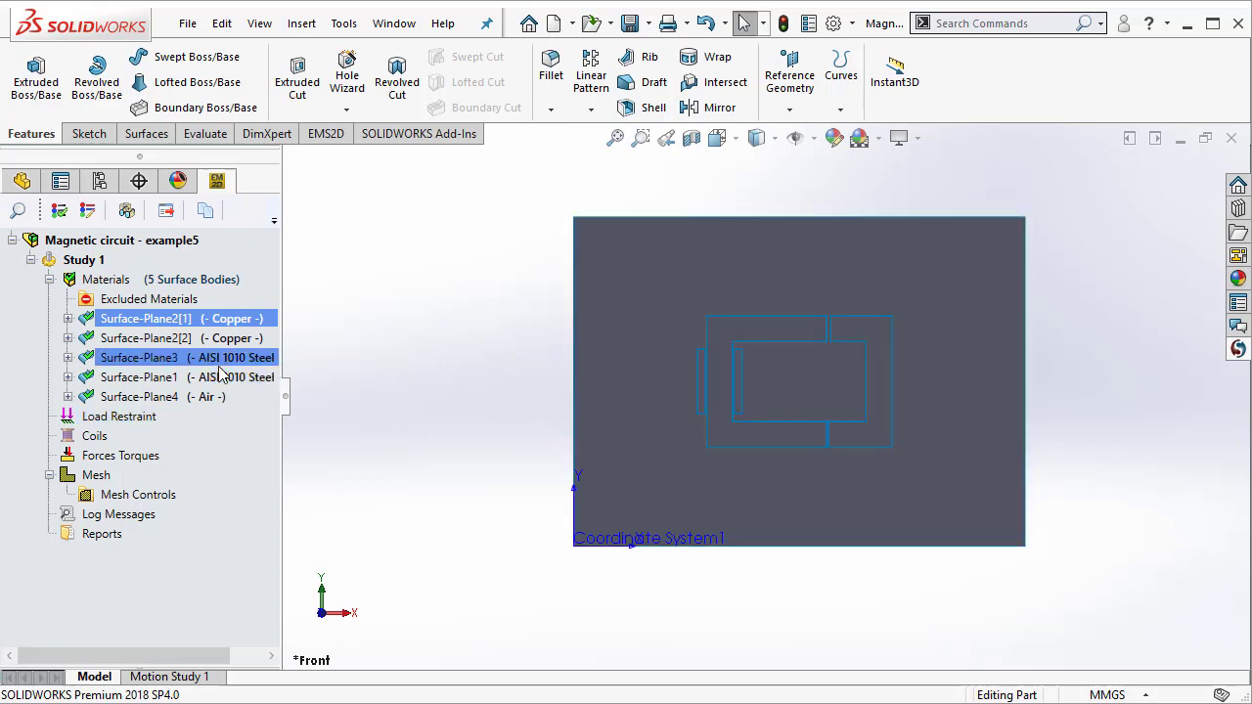
left_click(147, 421)
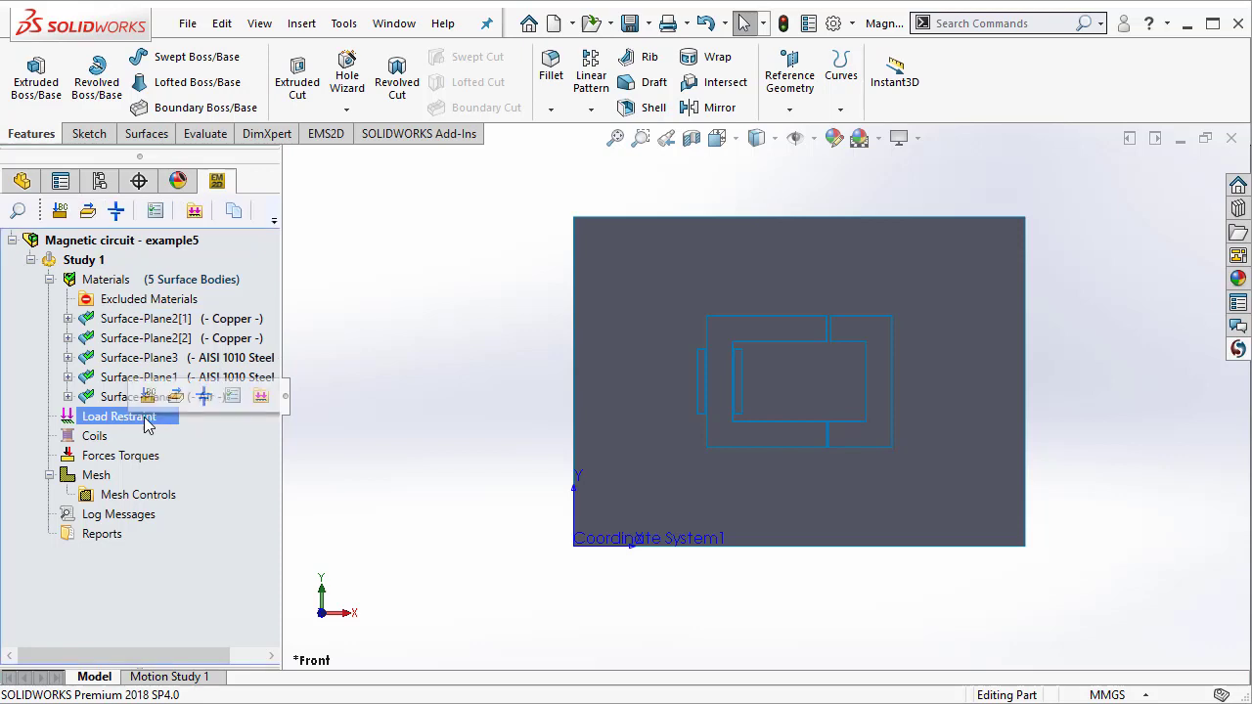
Set 0 Weber/m magnetic vector potential on the air rectangle's left, top, right and bottom edges.
right_click(147, 422)
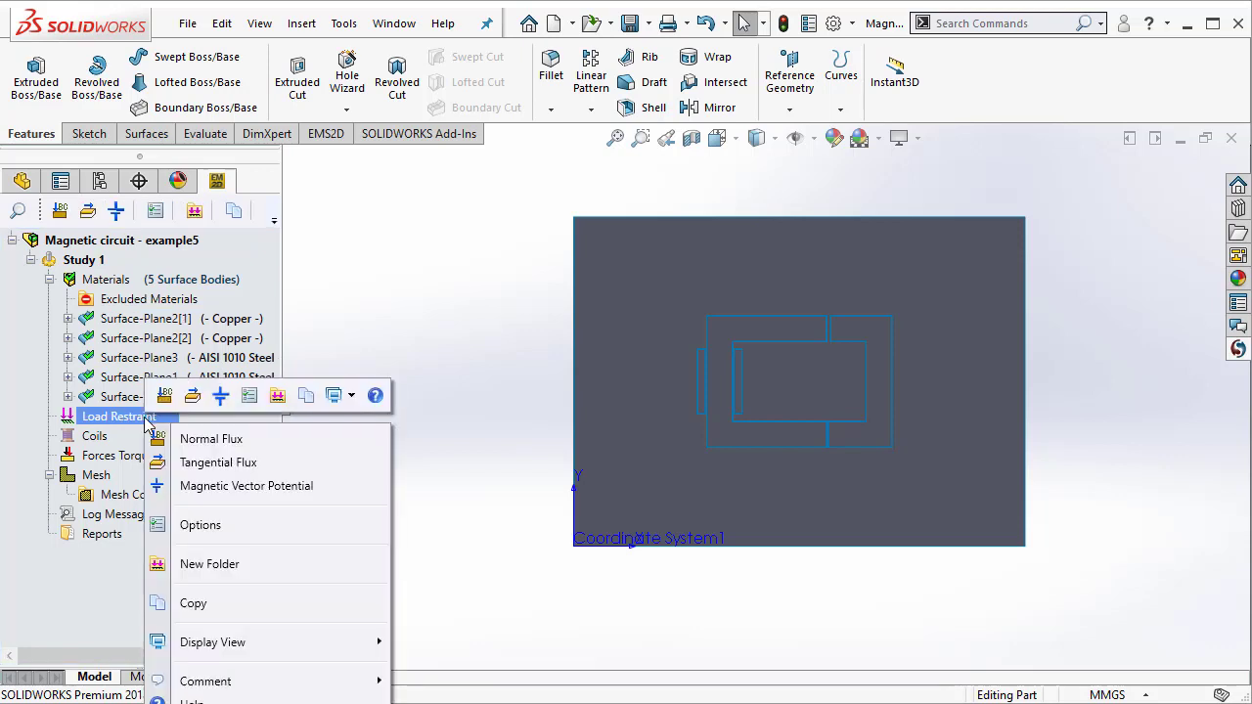
left_click(260, 487)
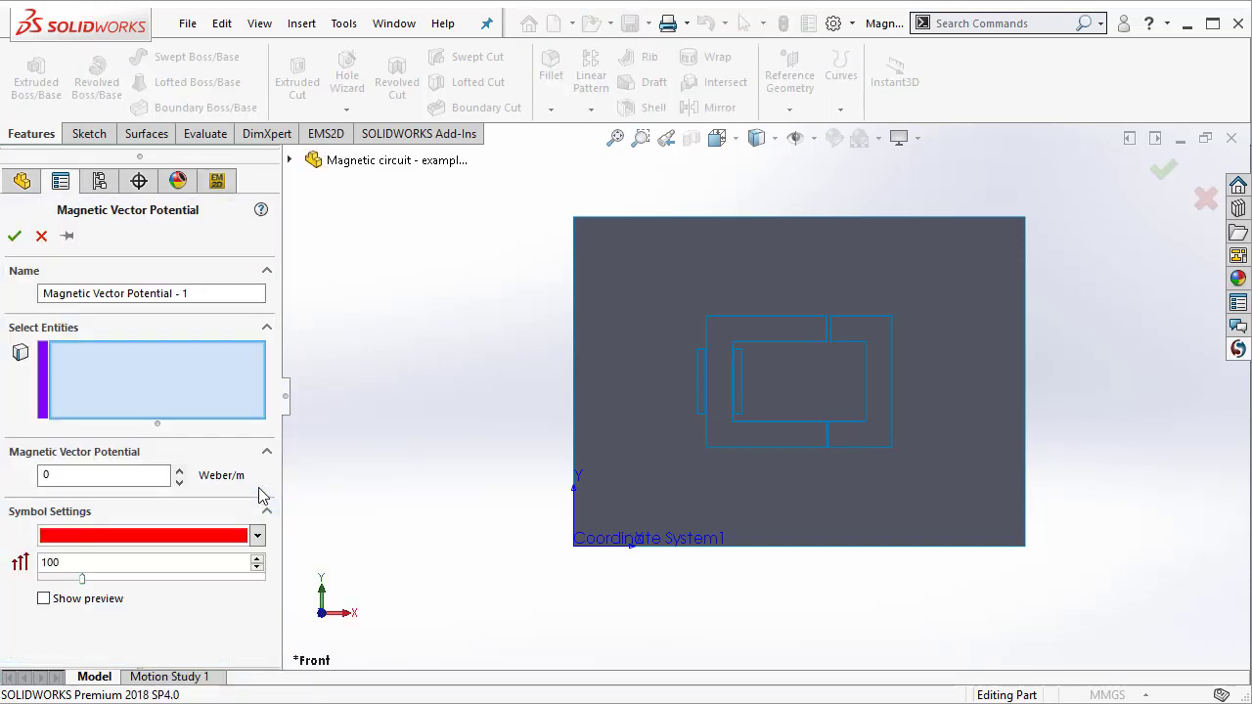
left_click(574, 335)
left_click(684, 217)
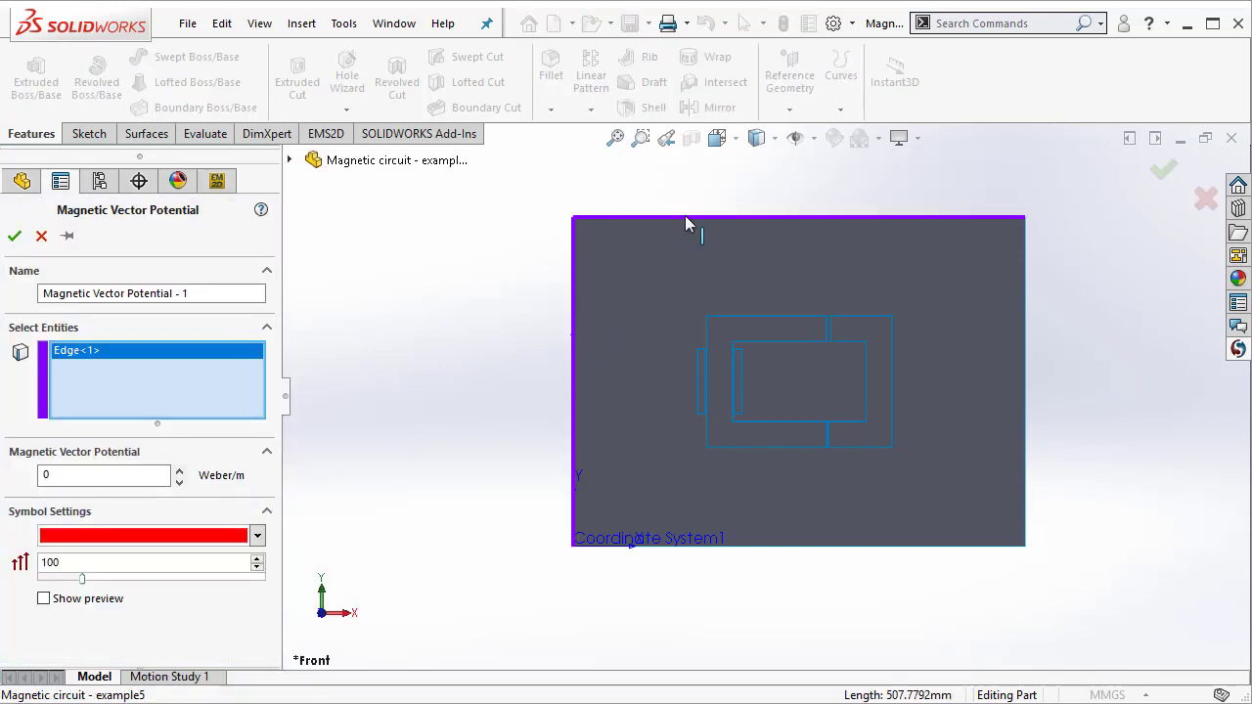
left_click(1024, 333)
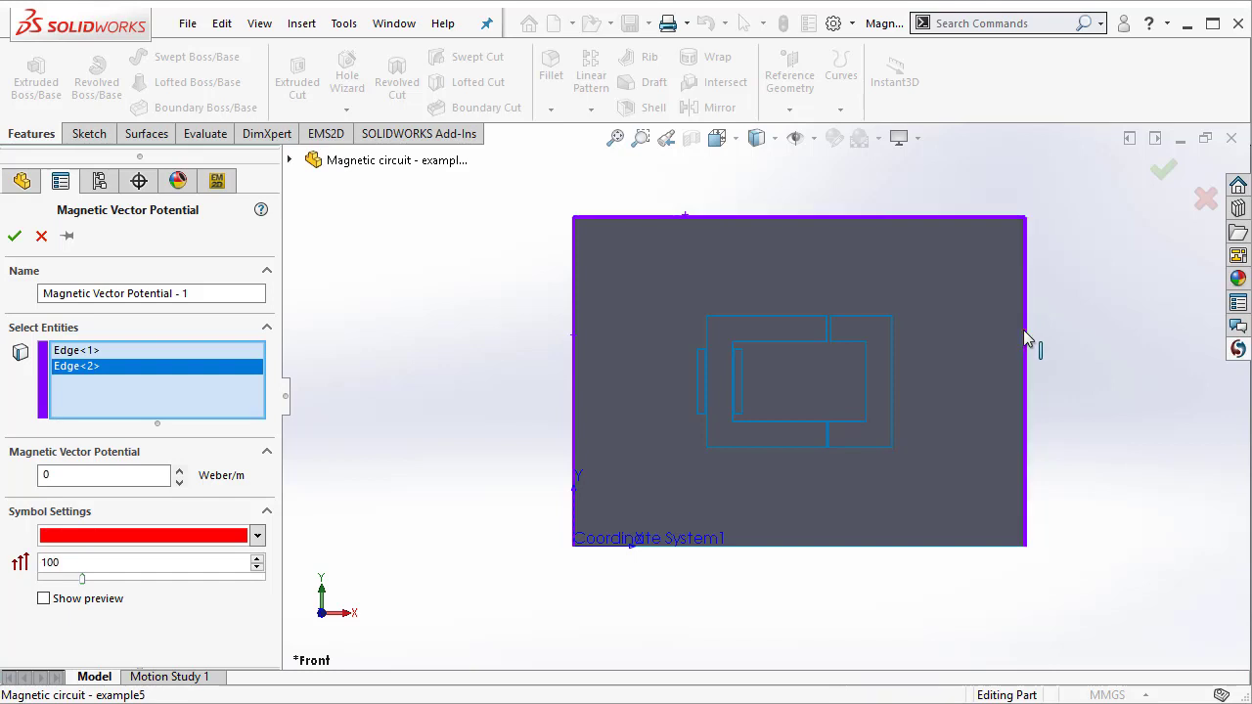
left_click(983, 553)
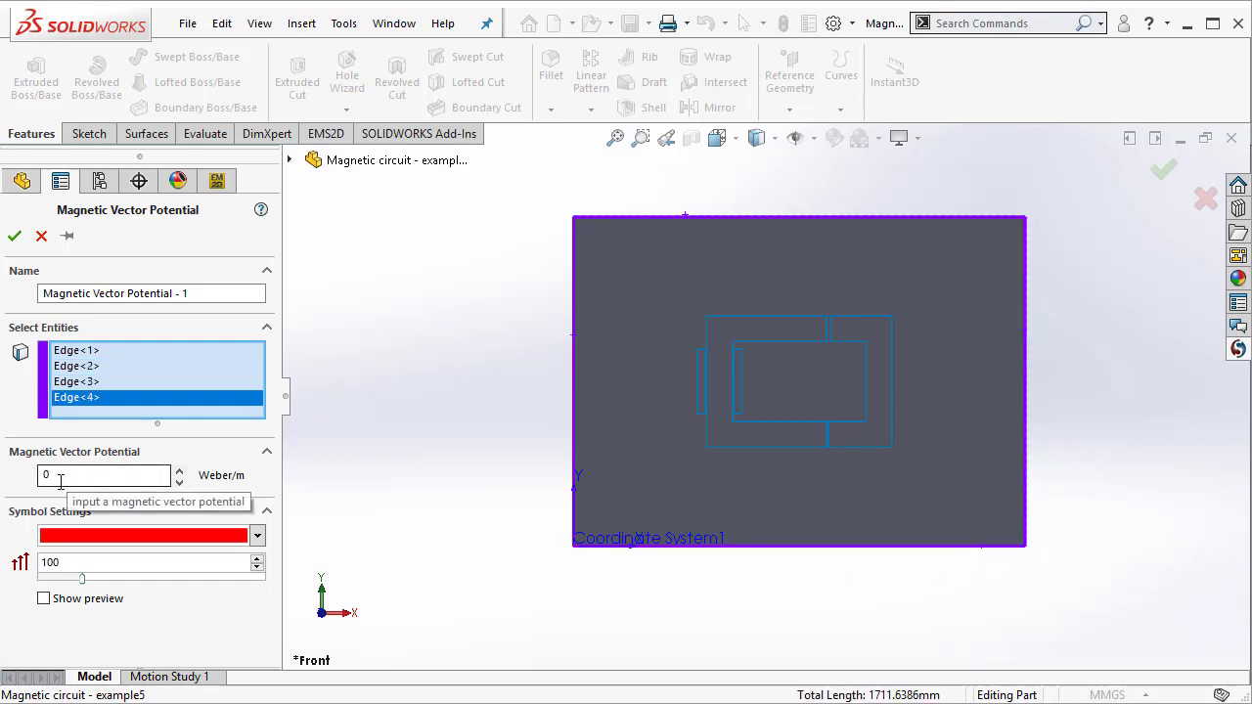
left_click(14, 236)
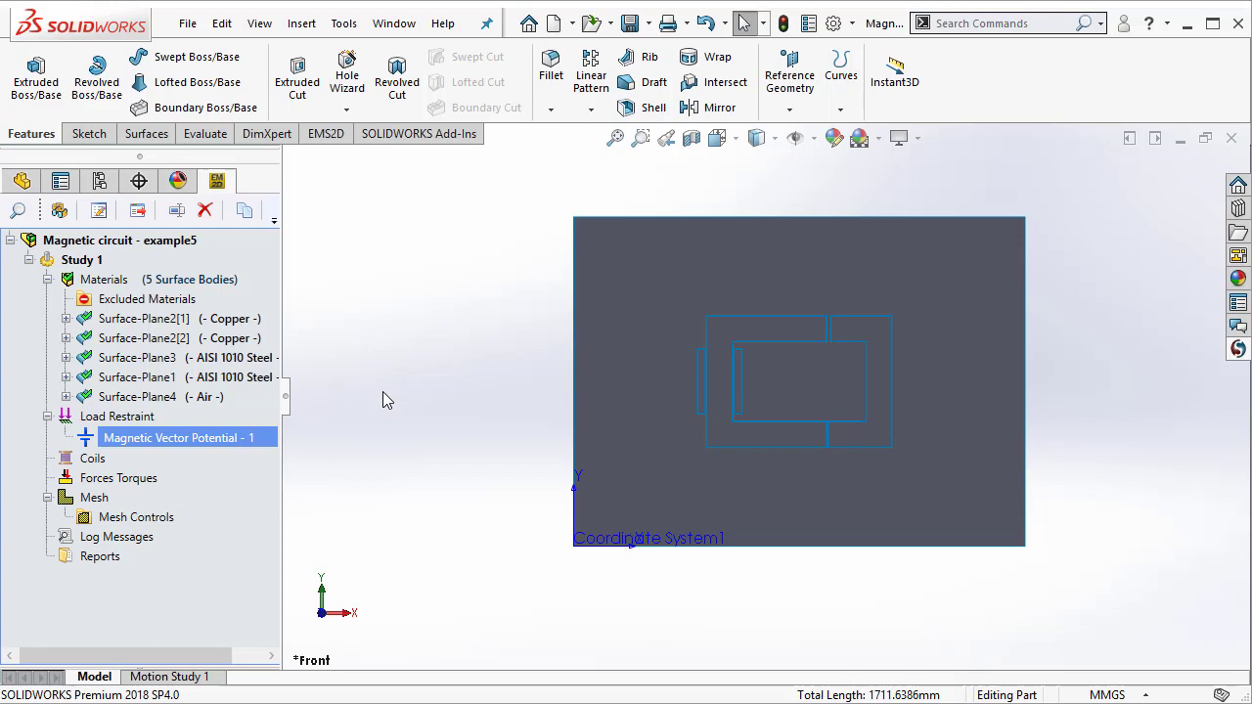
Define Solid Coil - 1 on the inner copper bar surface with net current 1560.
right_click(93, 467)
mouse_move(147, 484)
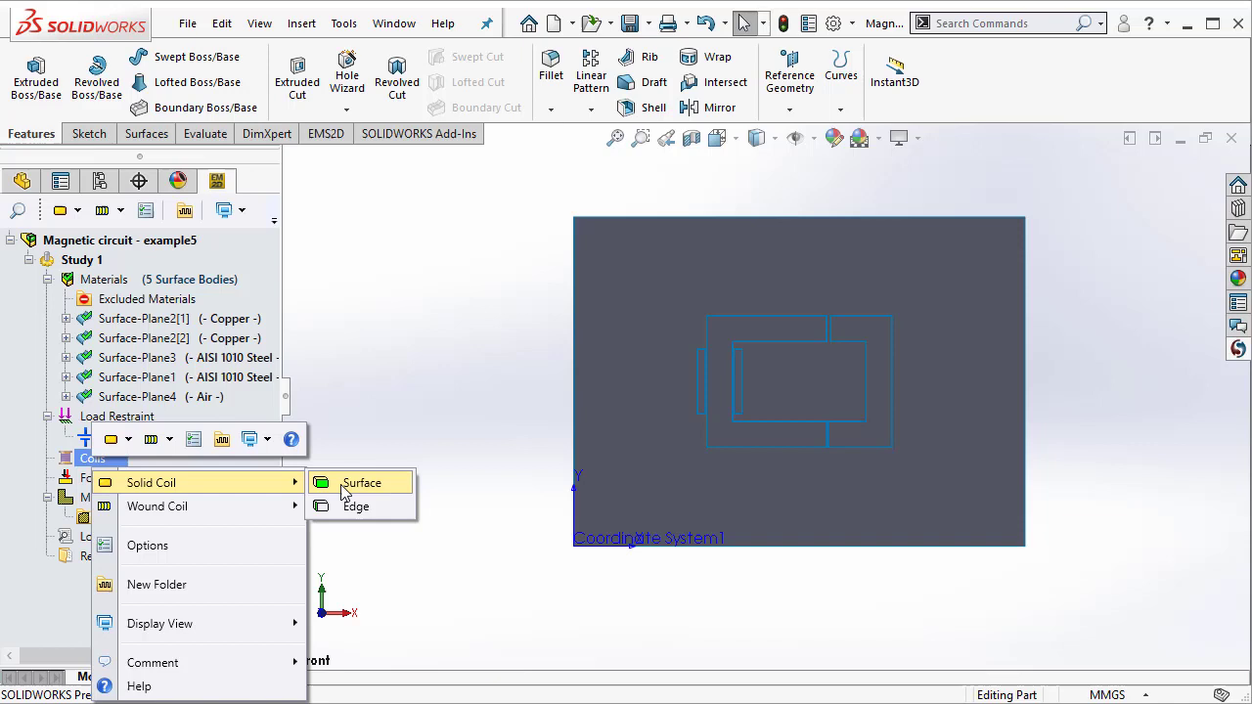
left_click(348, 486)
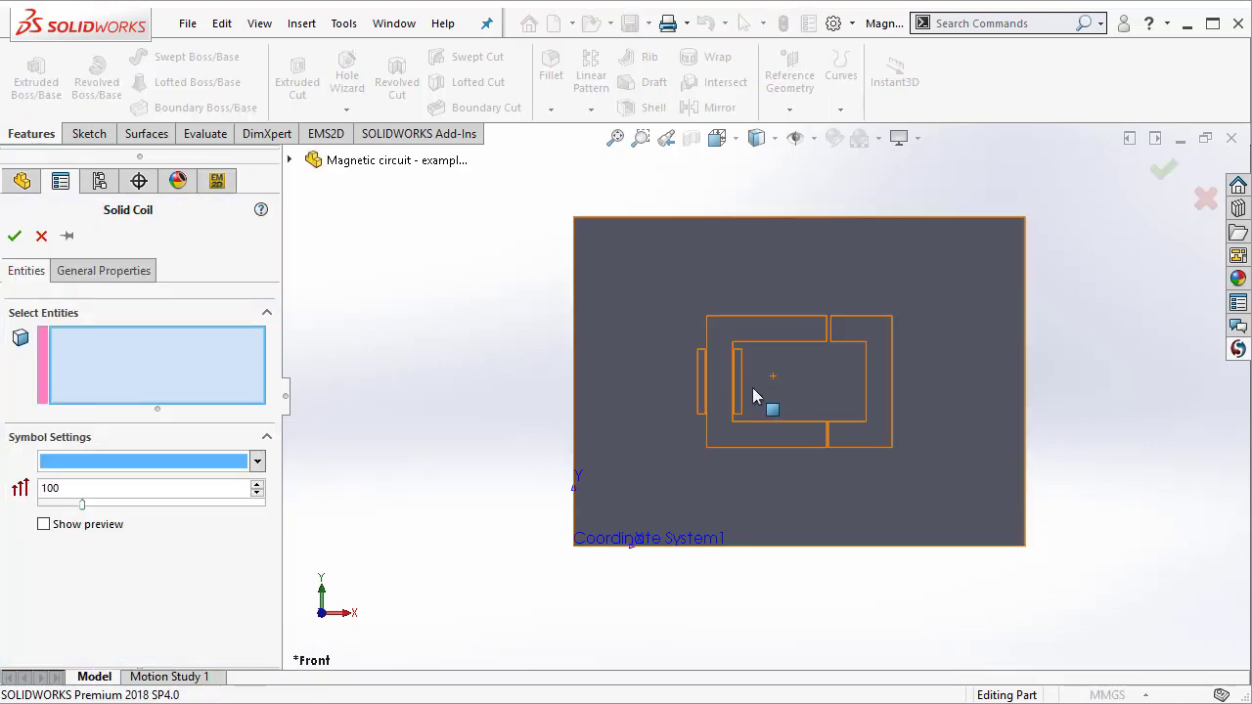
scroll(756, 395, "down", 3)
left_click(730, 392)
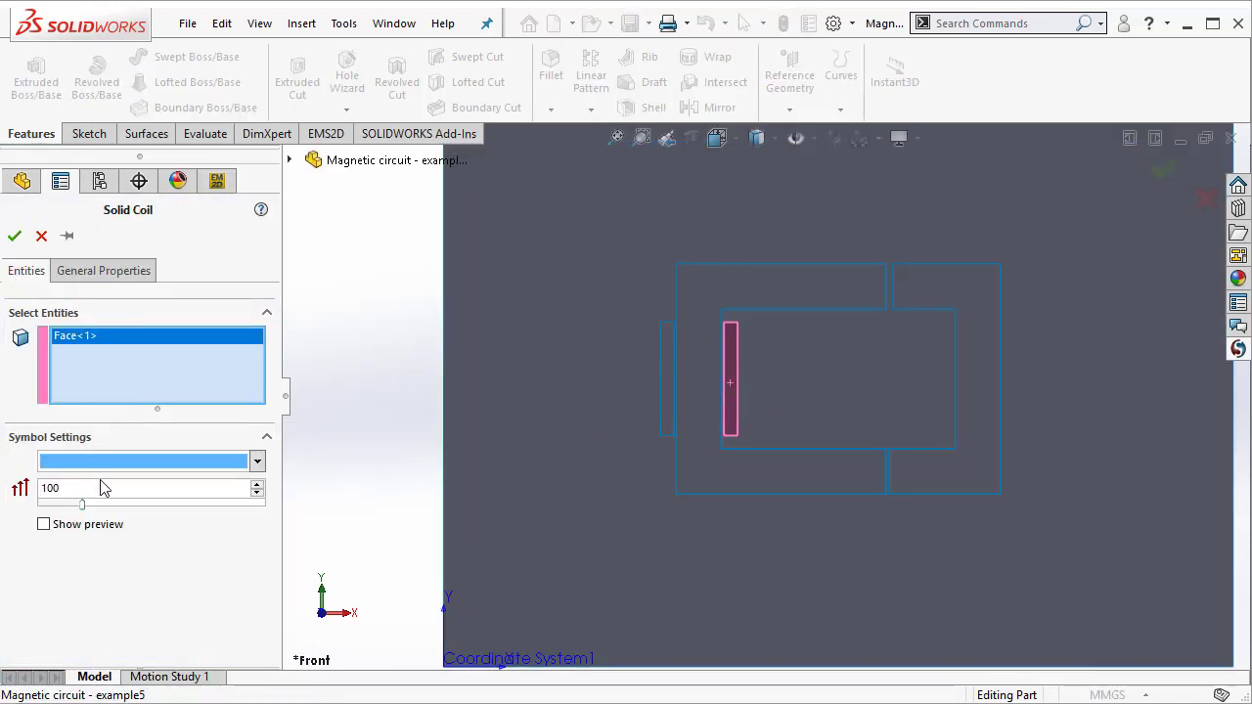
left_click(104, 271)
left_click(114, 448)
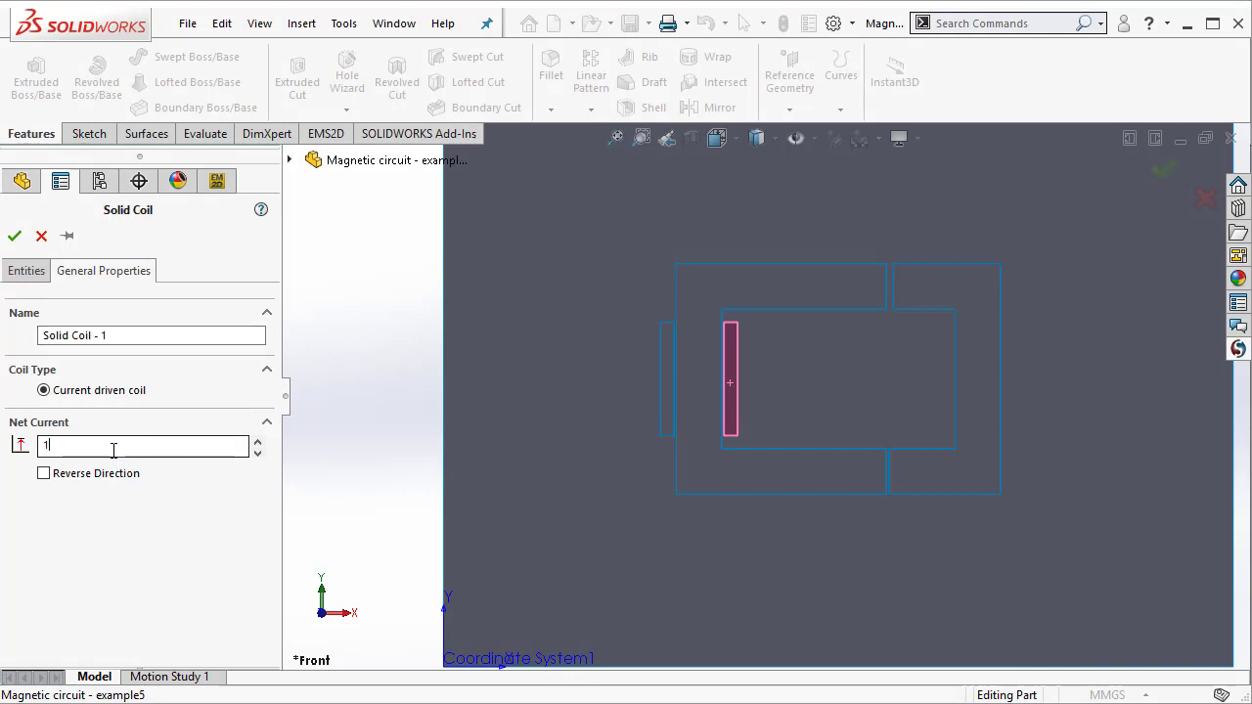
double_click(113, 449)
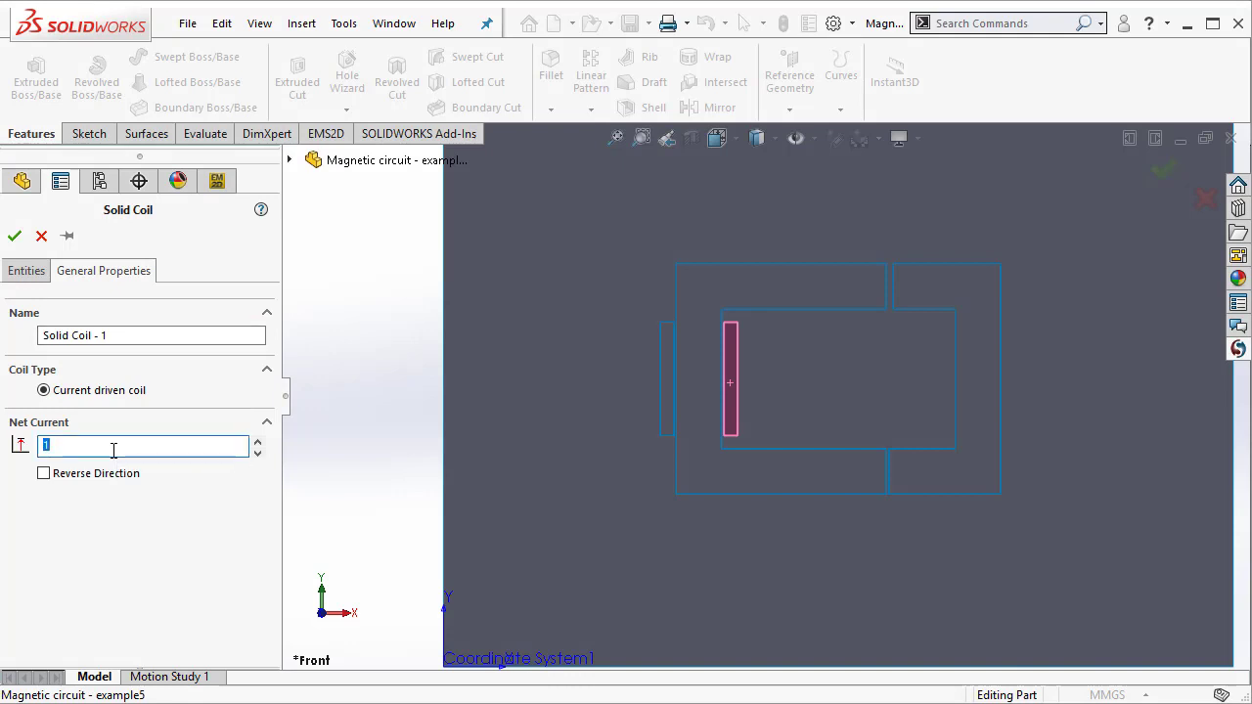
type("560")
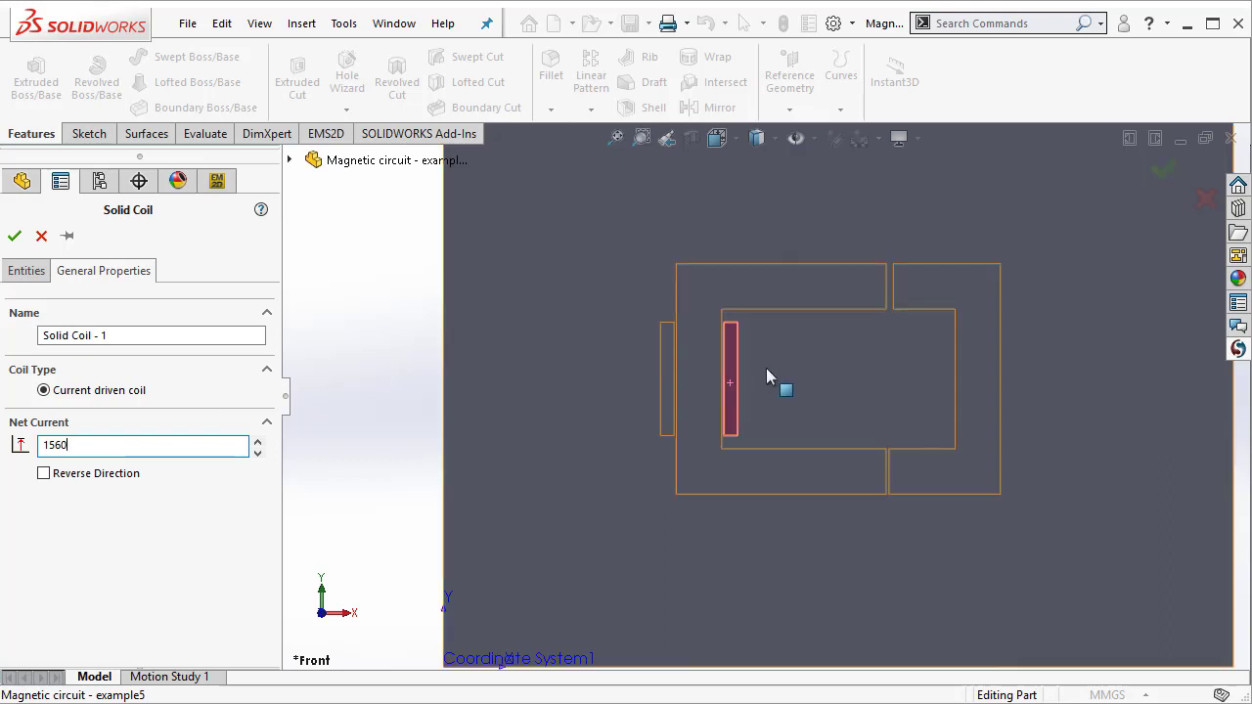
Finish the first coil, then add Solid Coil - 2 on the thin left copper face: net current 1560, reversed.
left_click(14, 235)
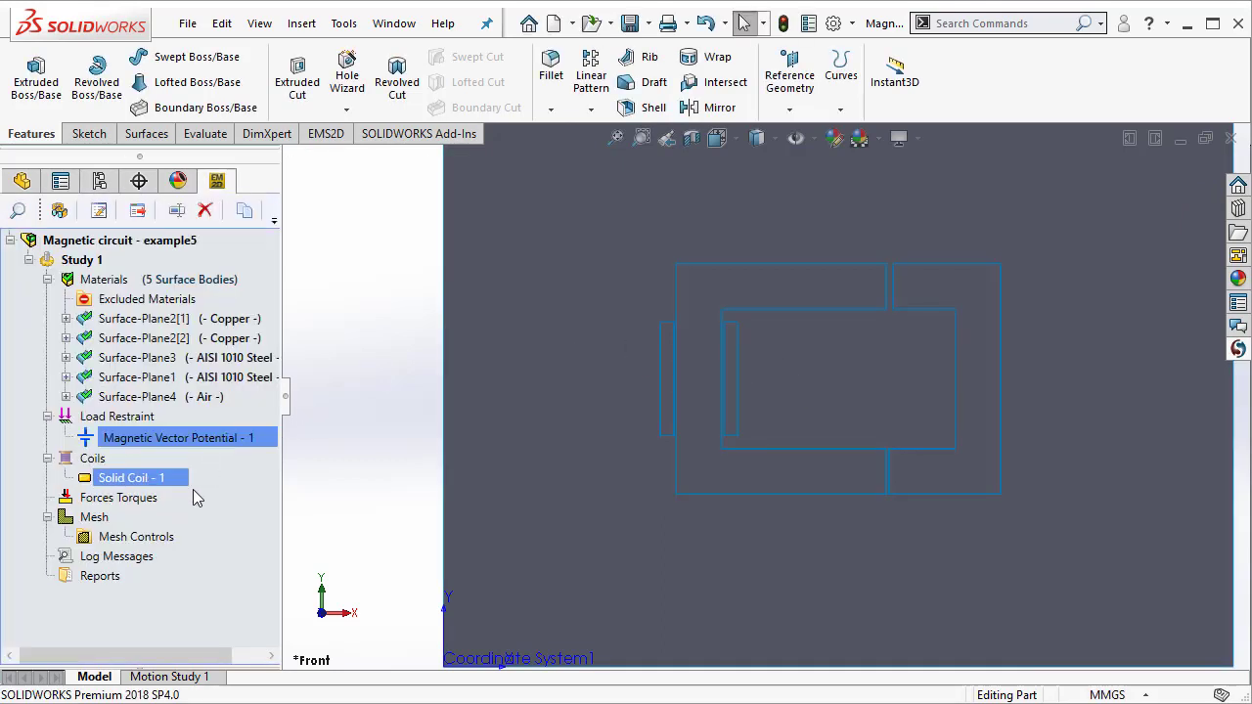
right_click(86, 466)
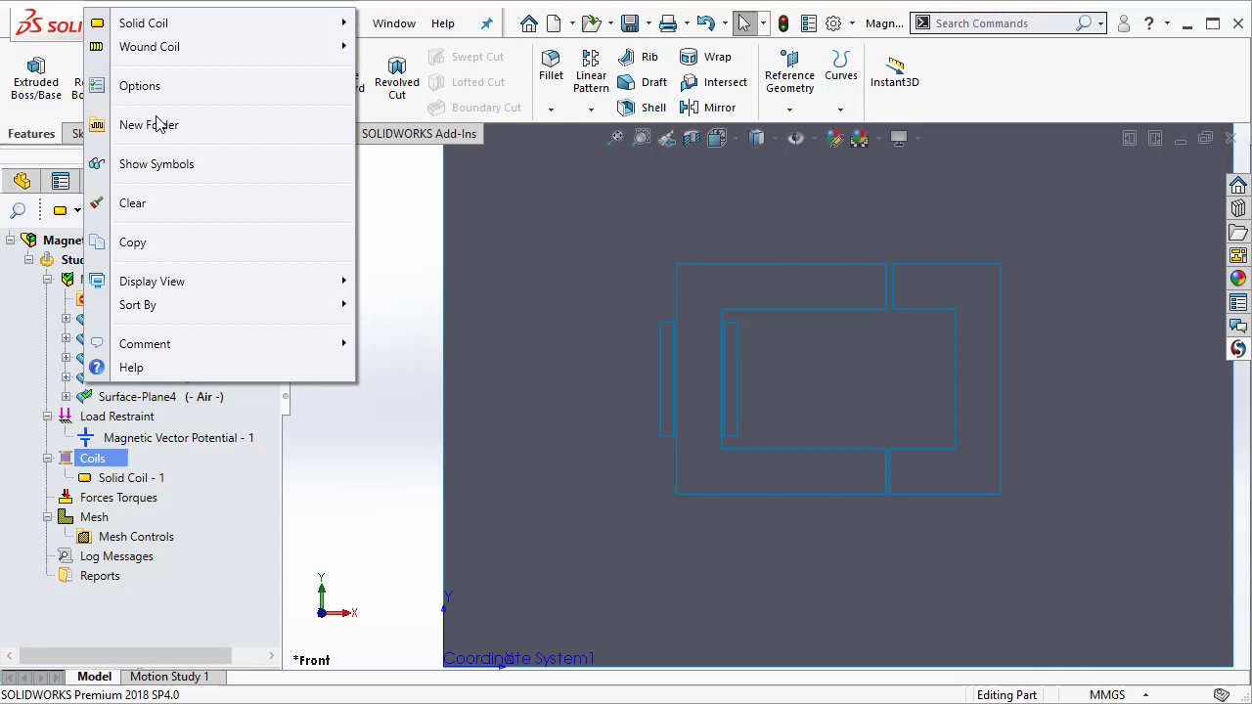
mouse_move(156, 29)
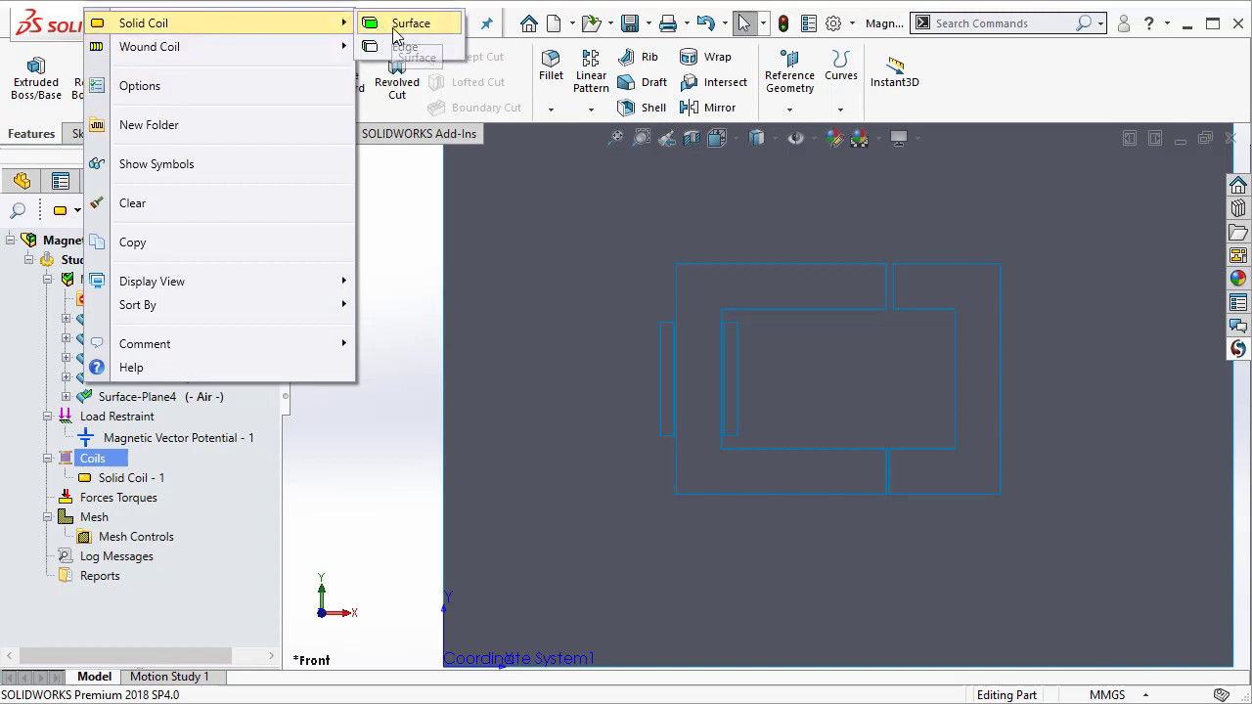
left_click(401, 23)
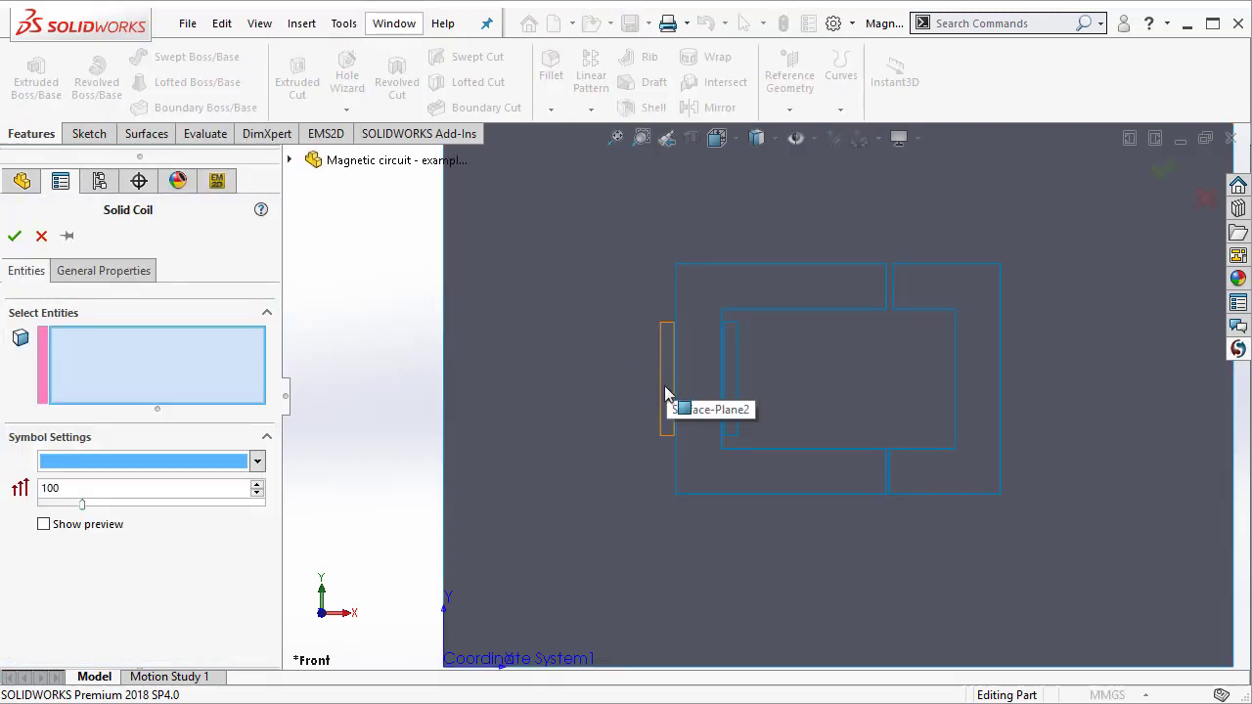
left_click(665, 394)
left_click(66, 276)
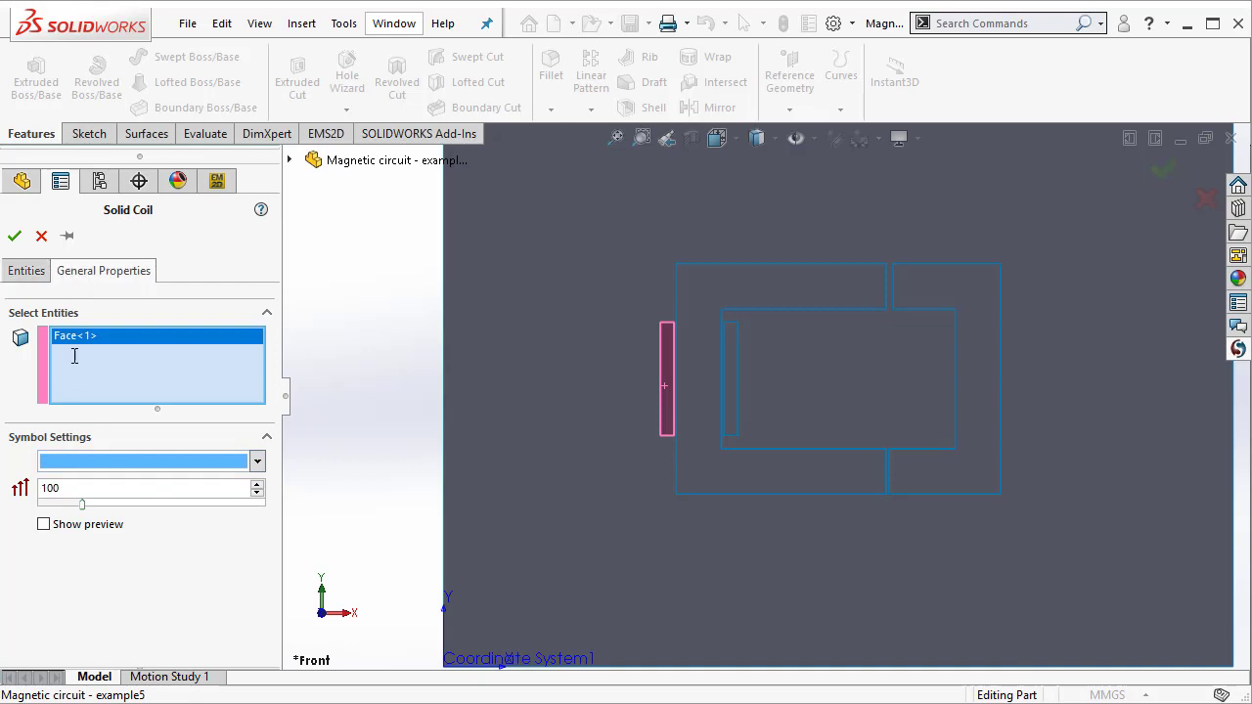
double_click(77, 440)
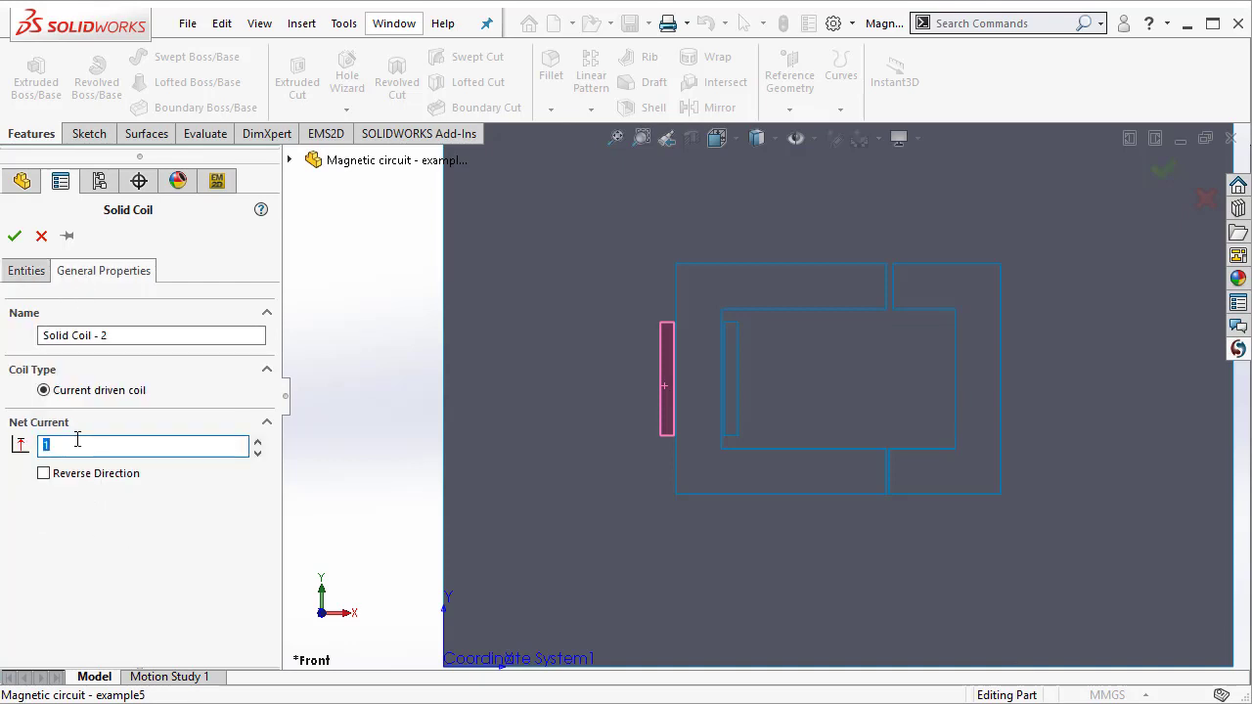
type("1560")
left_click(46, 475)
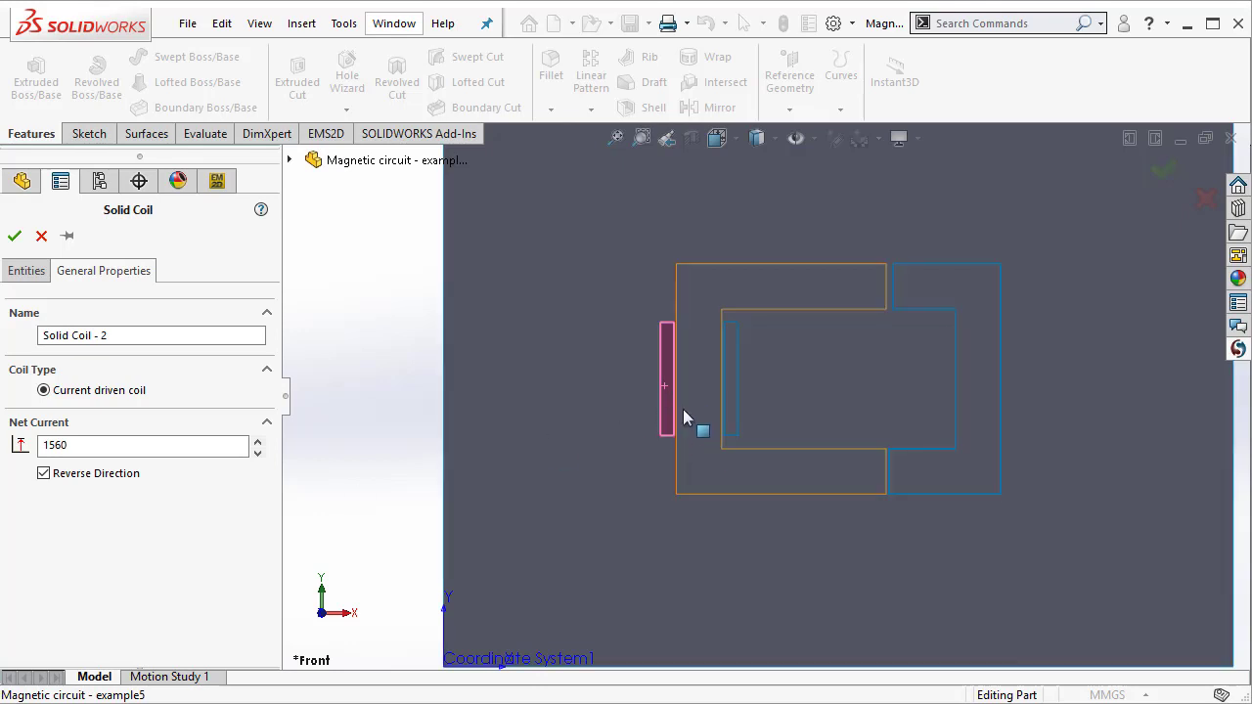
left_click(14, 236)
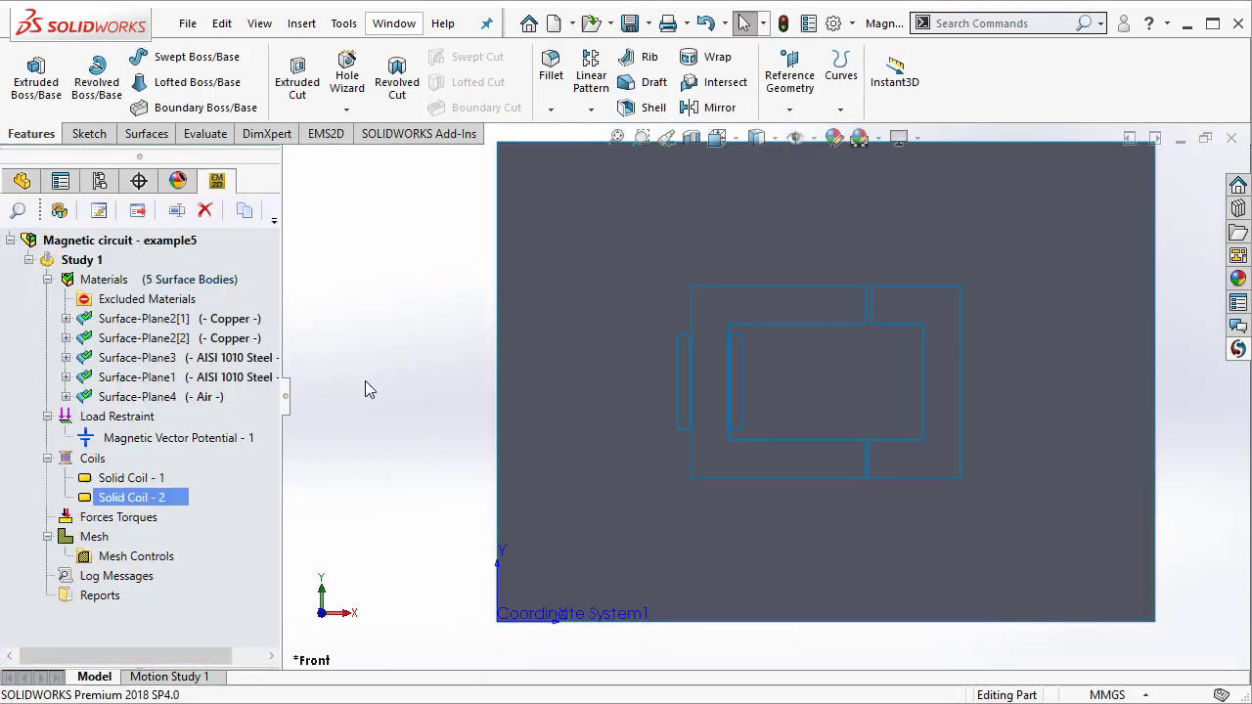
Add Virtual Work - 1 to compute the force on the right-hand C-shaped steel face.
right_click(143, 518)
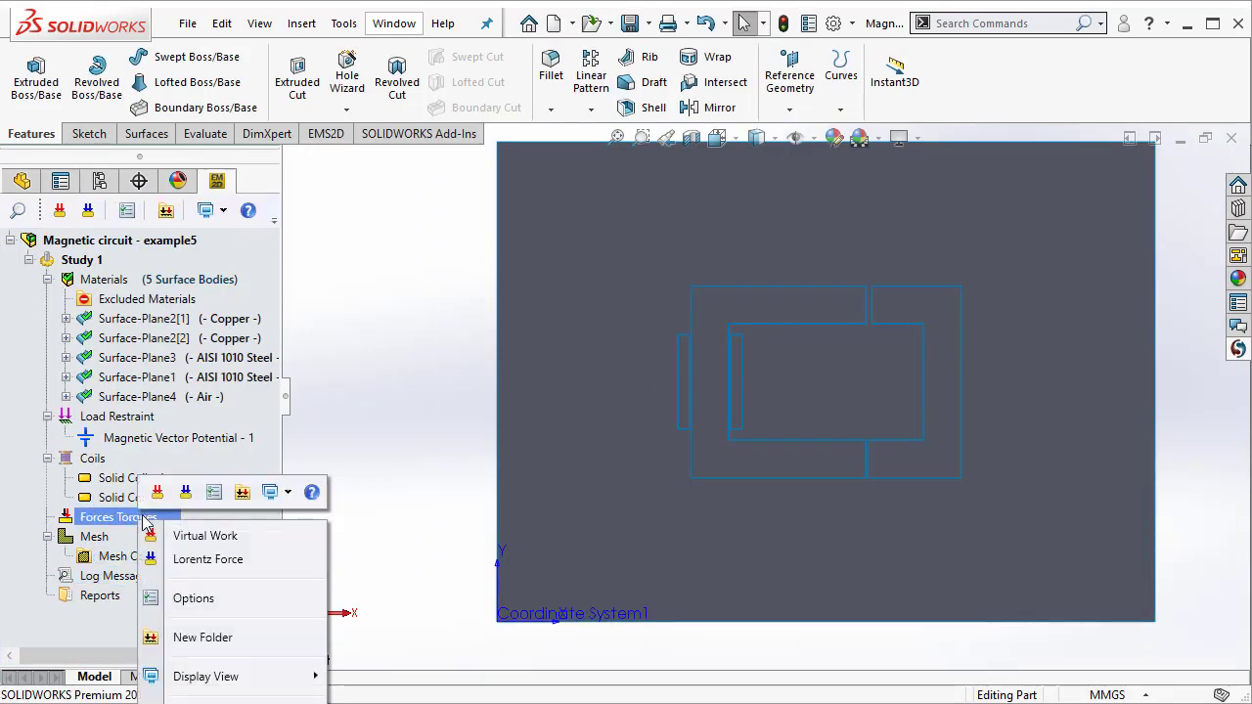
left_click(234, 540)
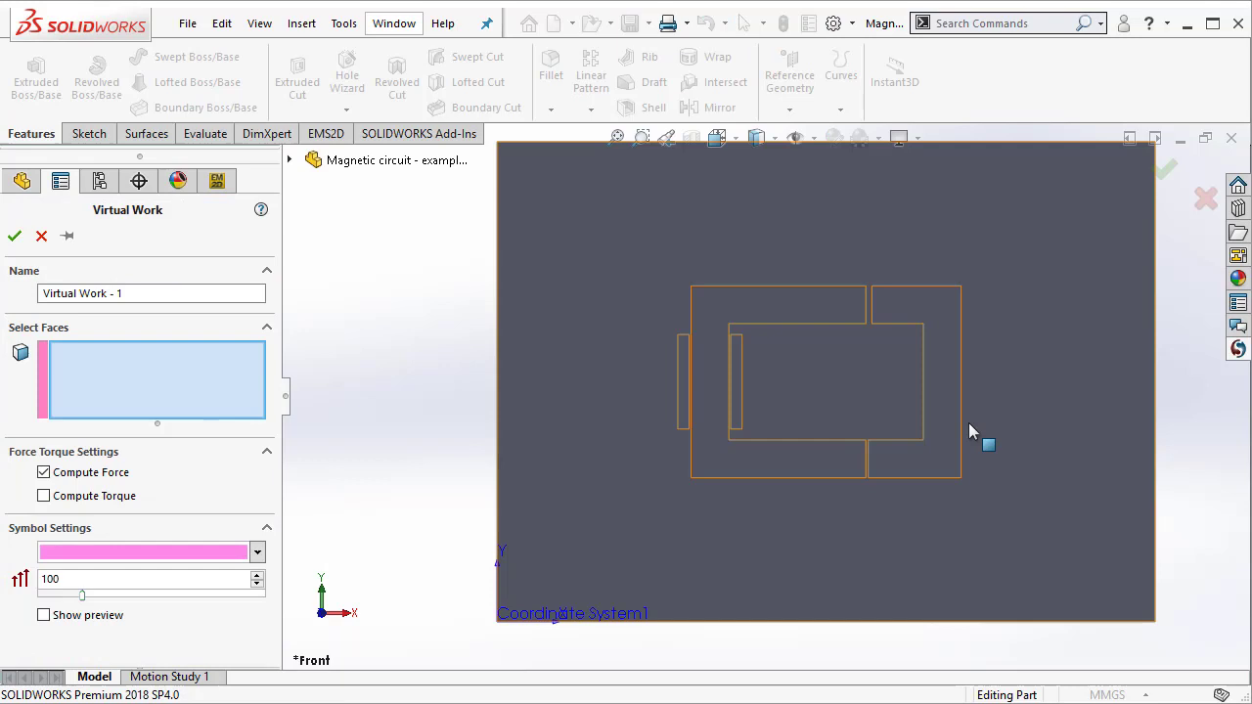
left_click(936, 437)
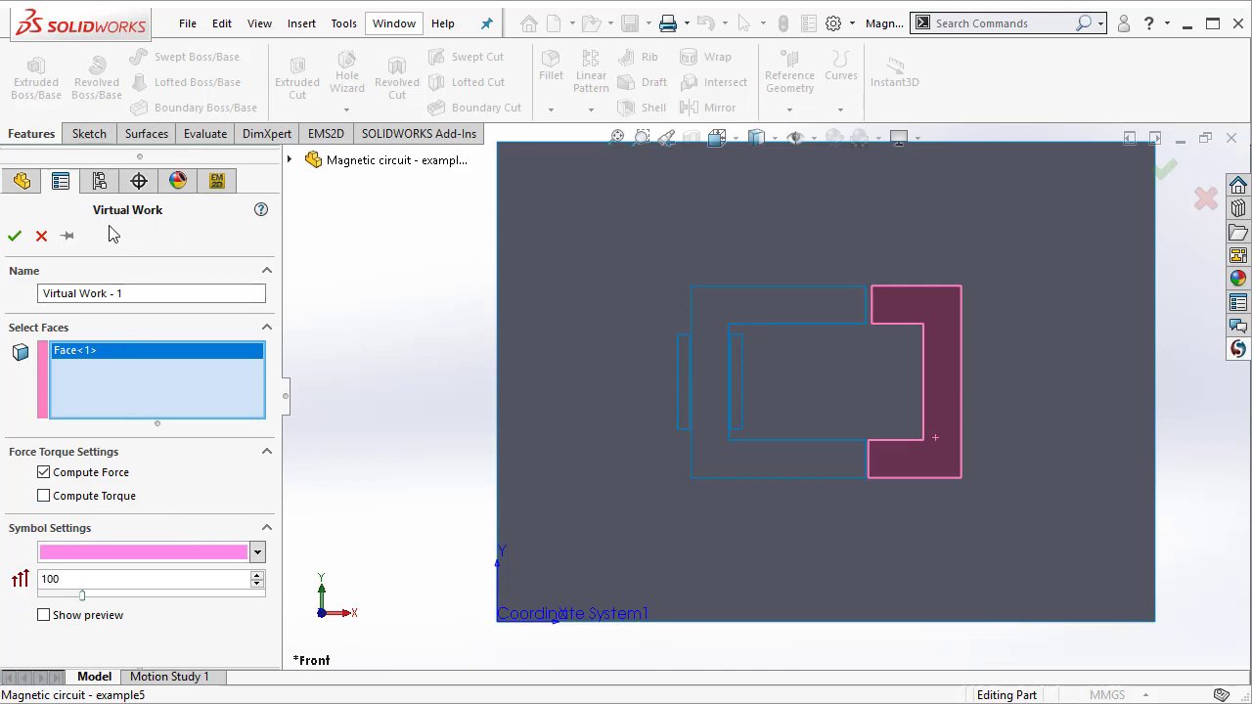
left_click(14, 236)
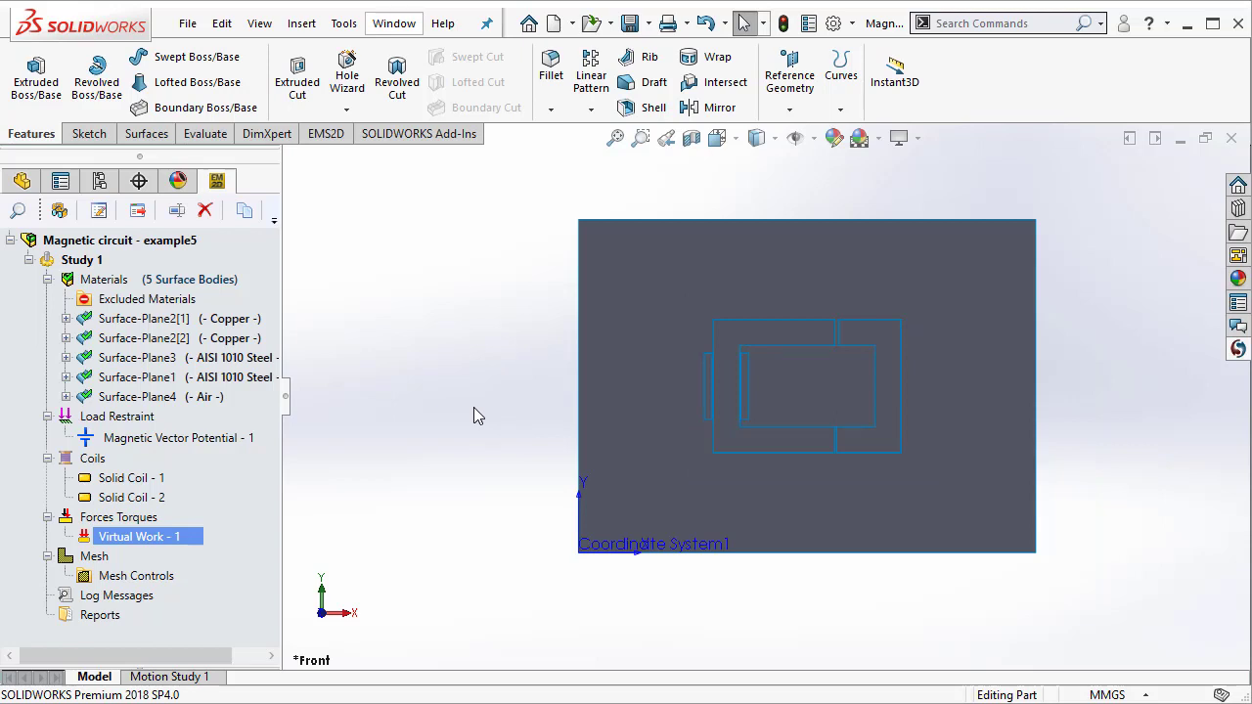
Apply a 2 mm mesh control to the two lower air-gap edges.
scroll(946, 412, "down", 2)
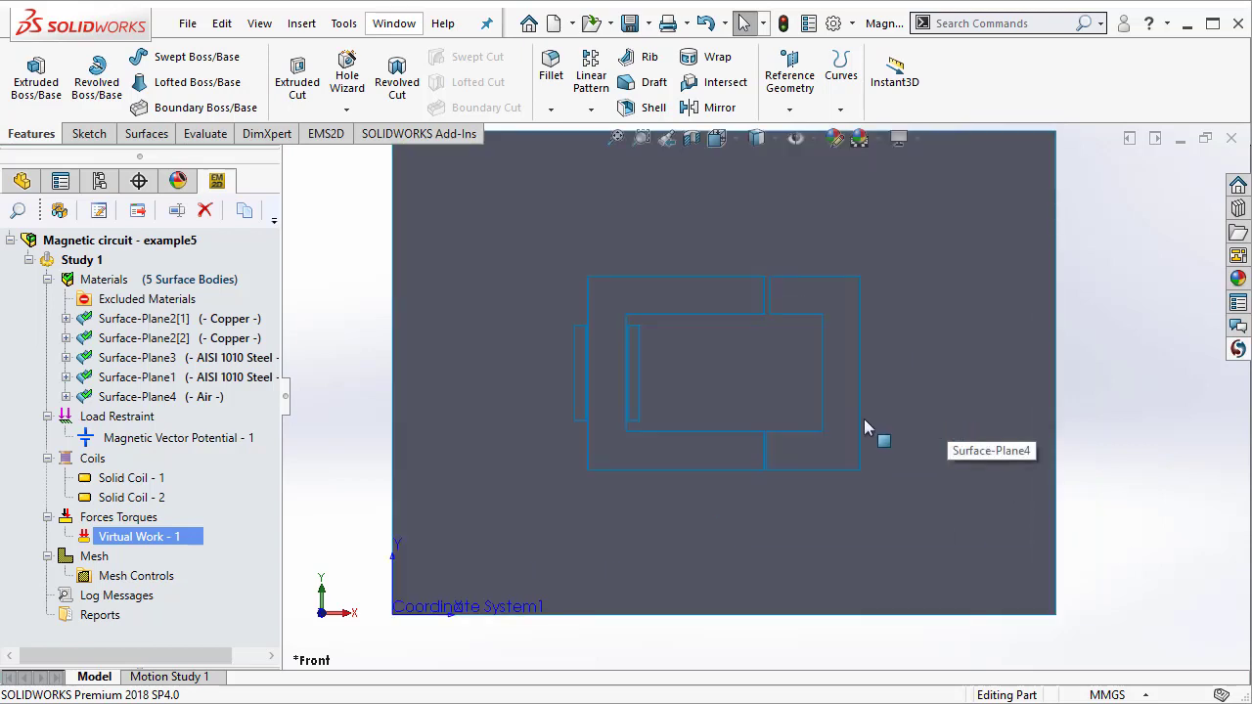
scroll(831, 442, "down", 5)
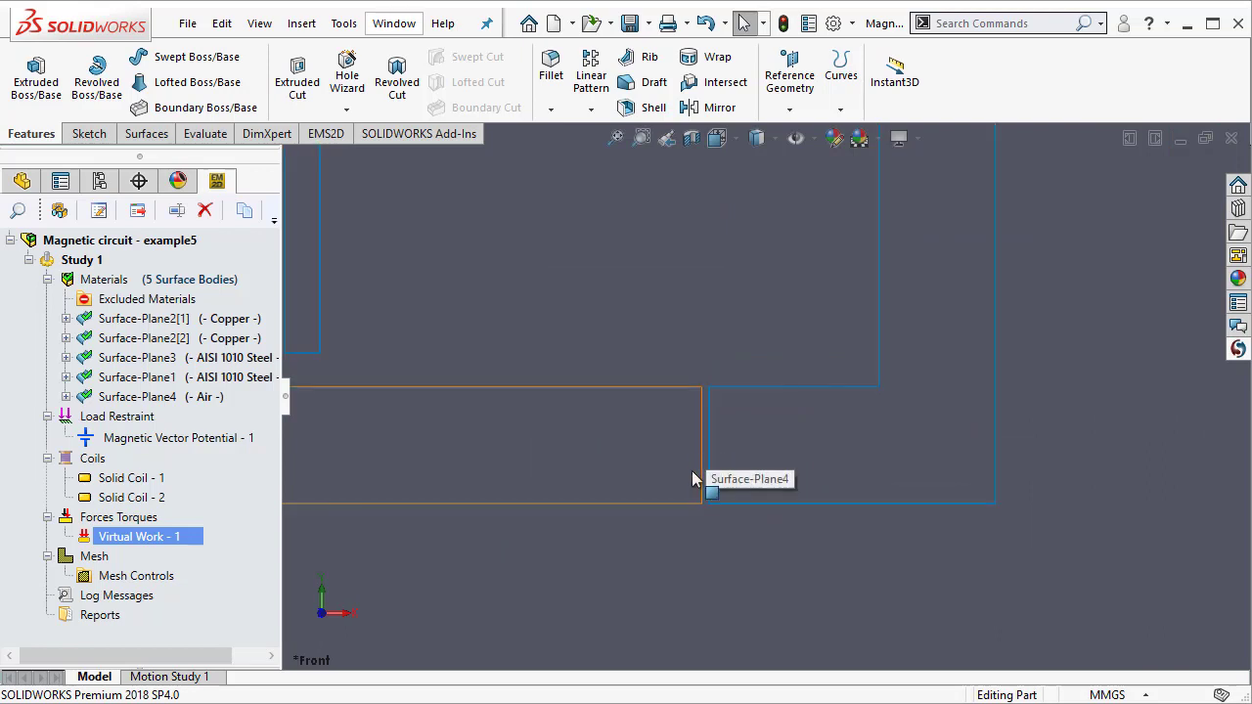
scroll(699, 504, "up", 3)
left_click(103, 577)
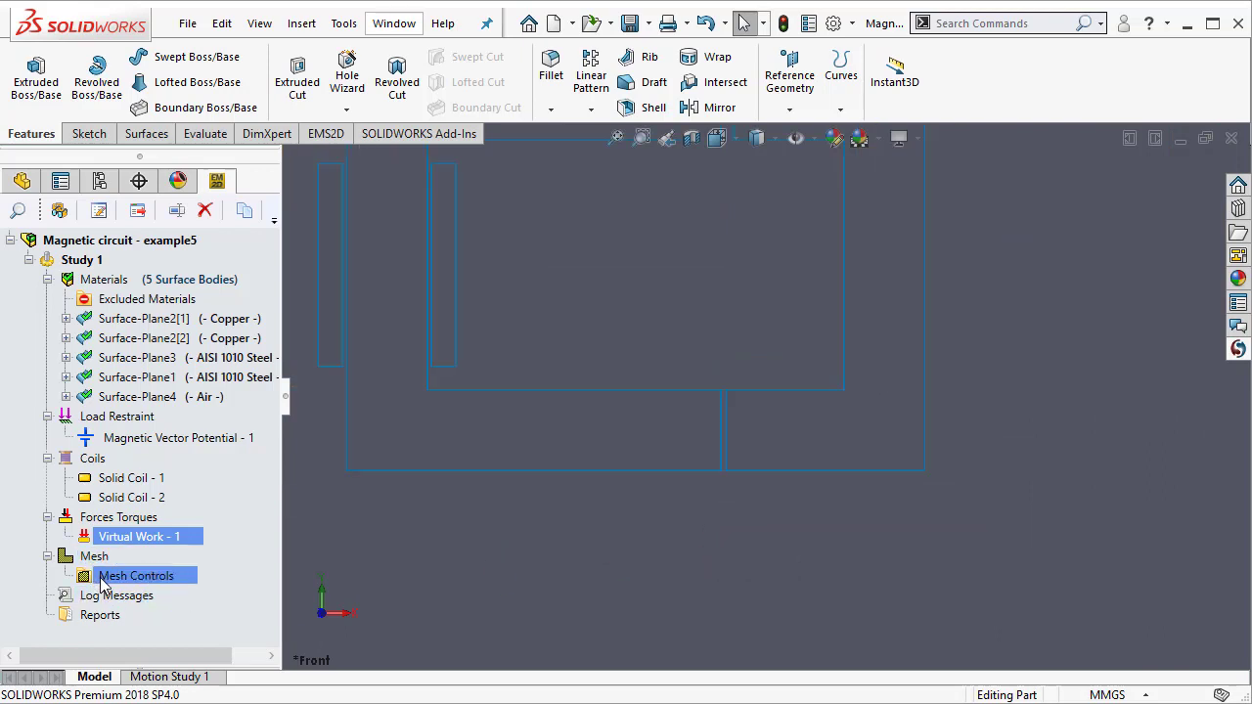
right_click(102, 579)
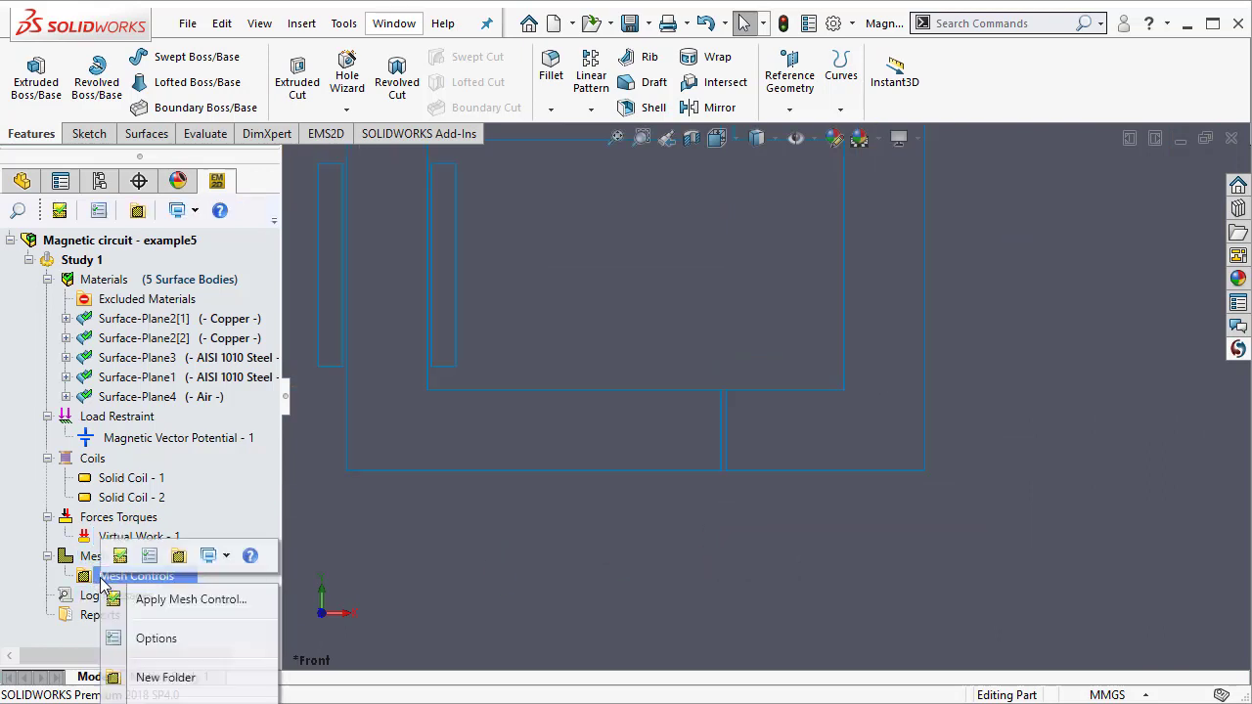
left_click(188, 599)
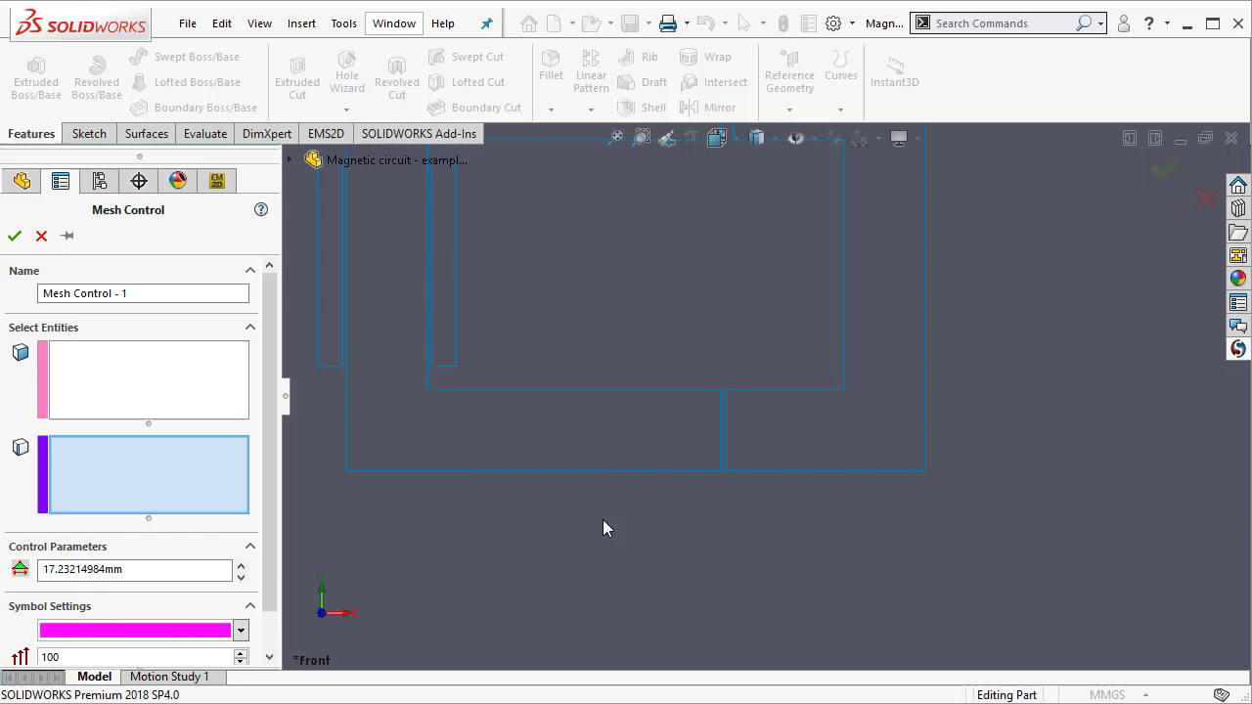
scroll(675, 470, "down", 2)
left_click(748, 417)
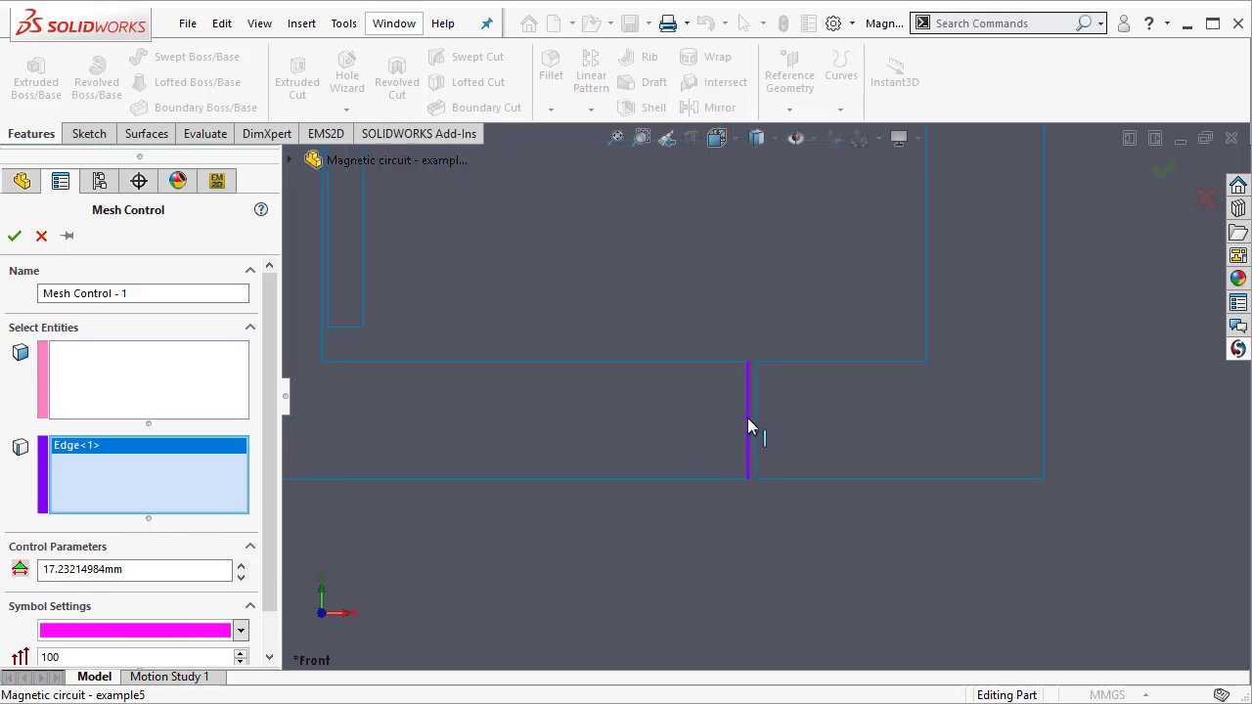
left_click(754, 418)
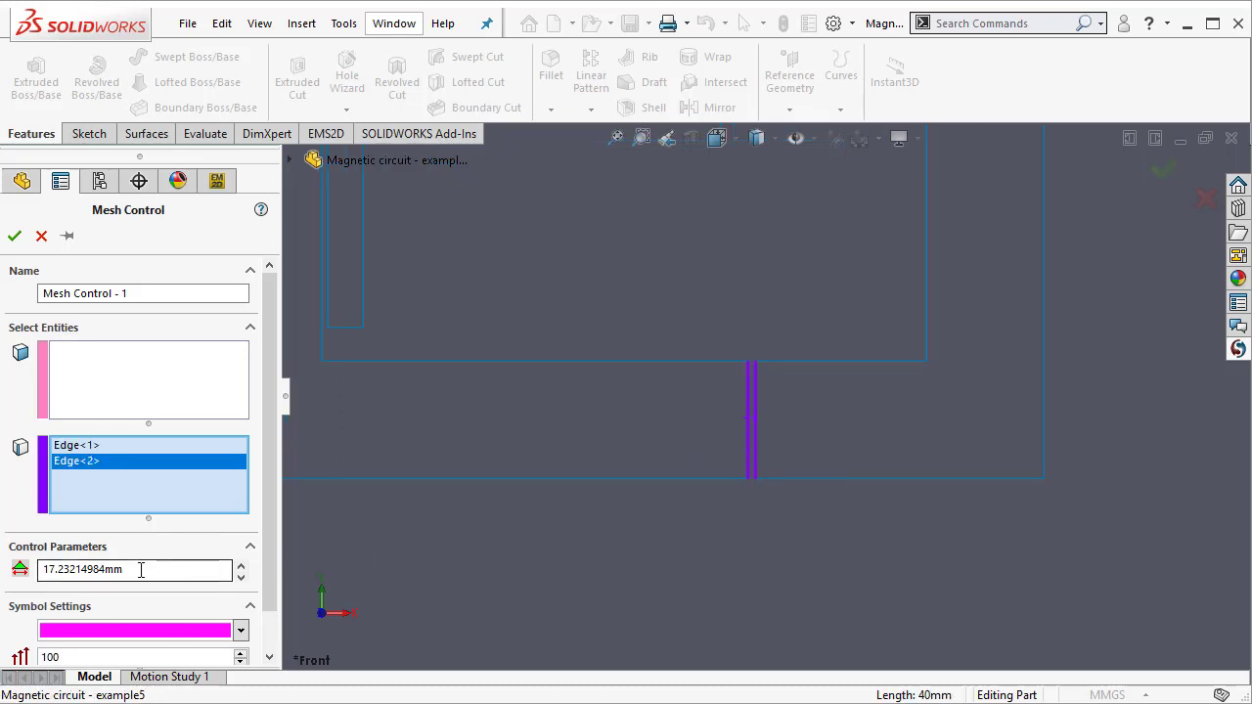
left_click_drag(125, 570, 8, 574)
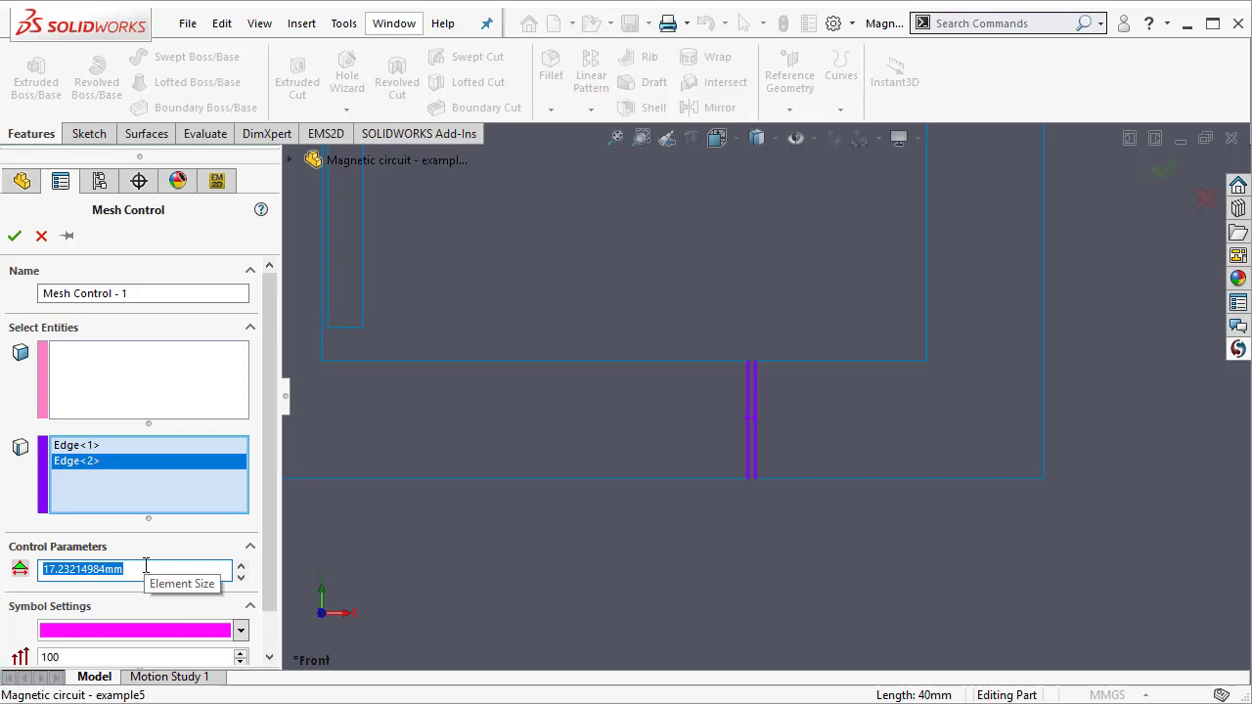
type("2")
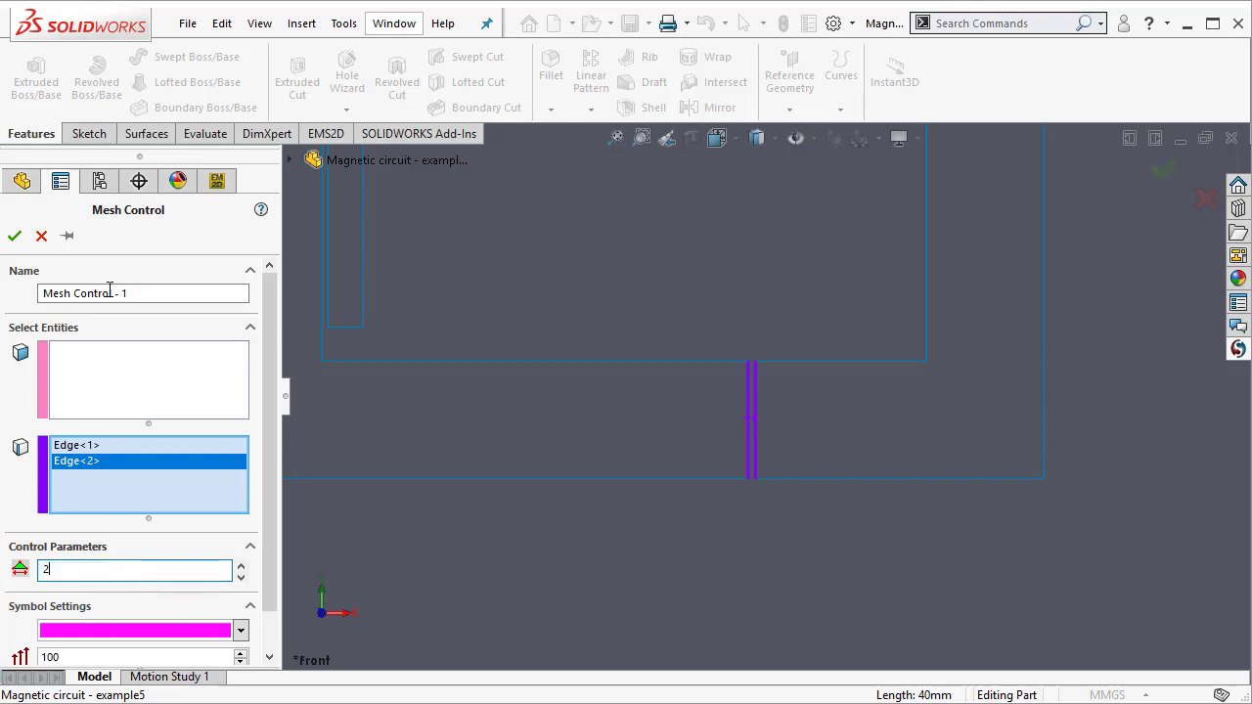
left_click(17, 241)
key("f")
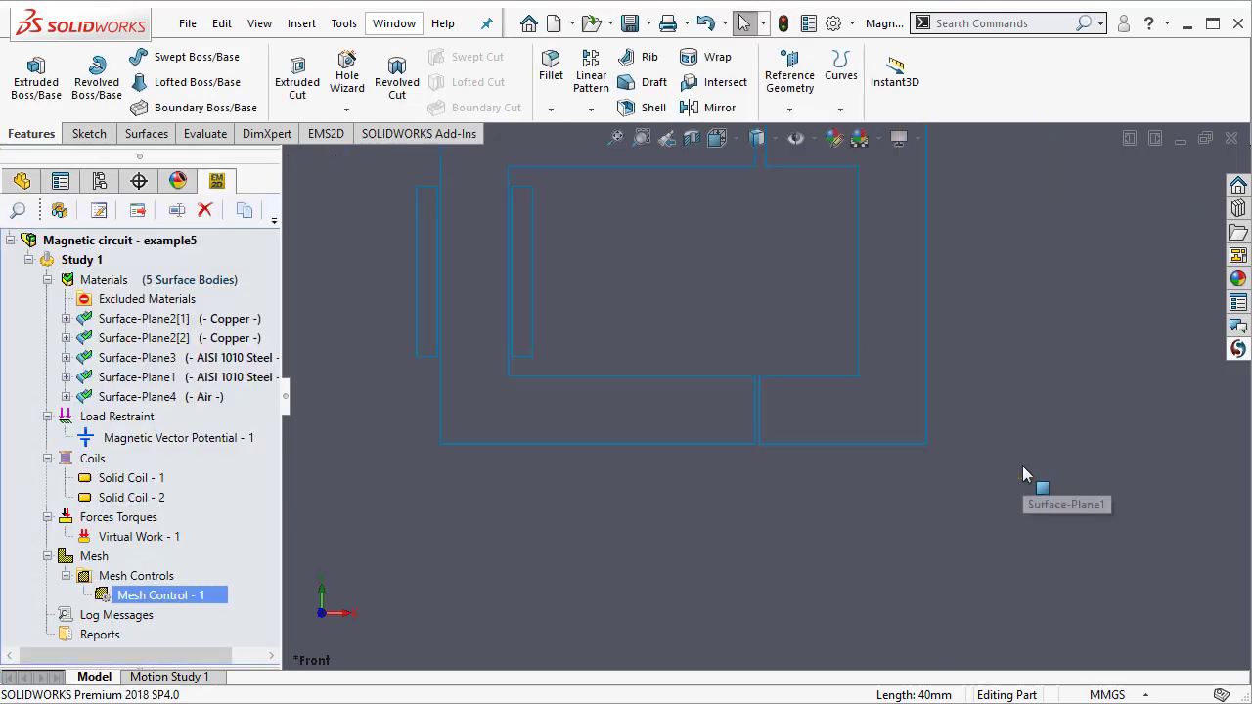
Apply a 4 mm mesh control to the two upper air-gap edges.
right_click(156, 575)
left_click(249, 185)
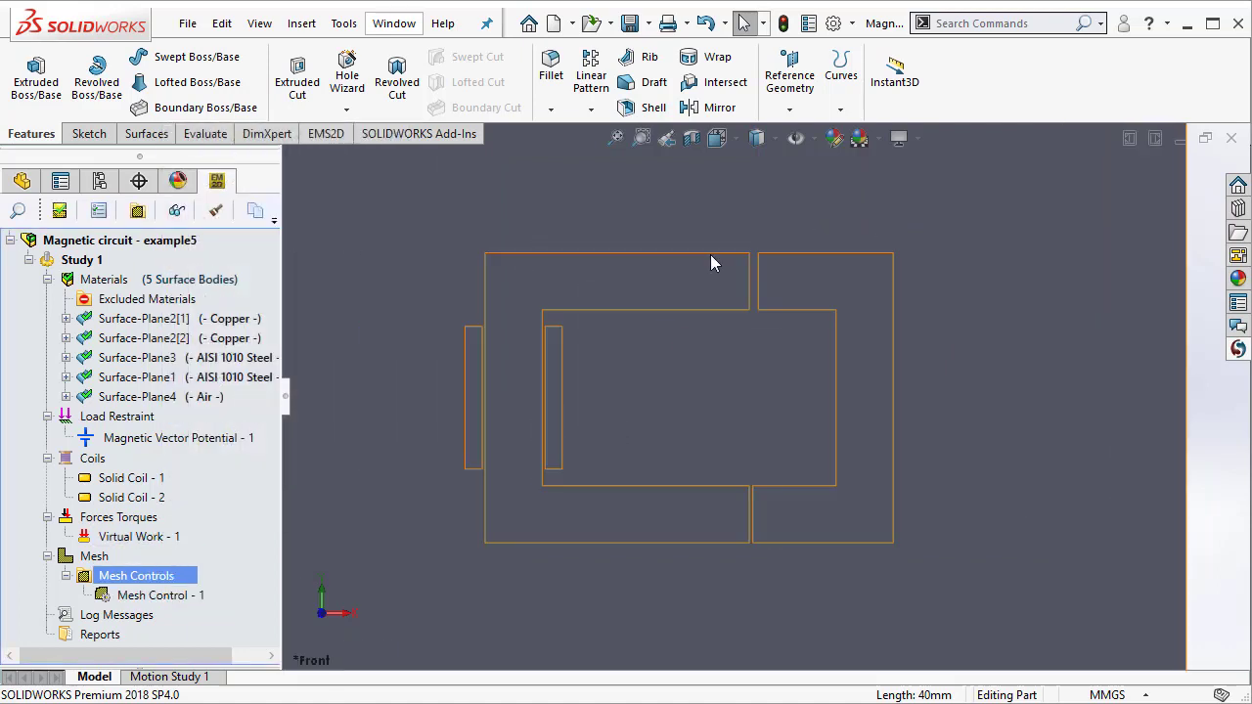
left_click(182, 461)
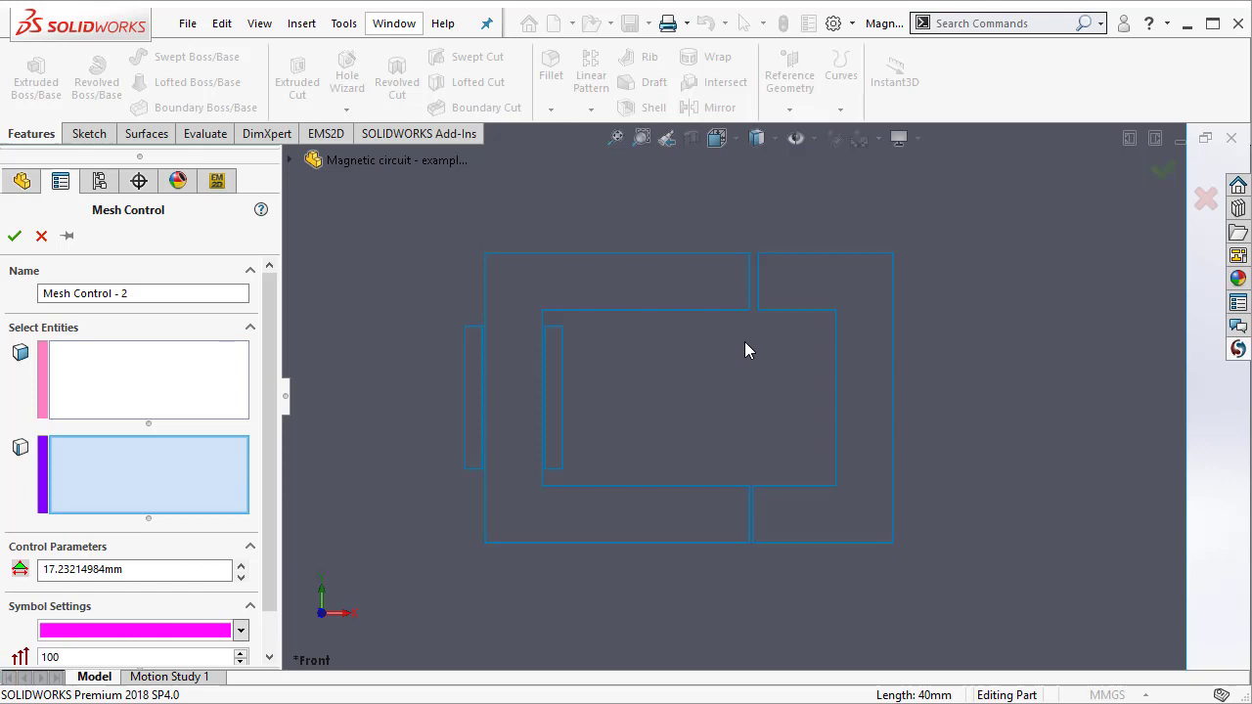
scroll(745, 342, "down", 2)
left_click(754, 265)
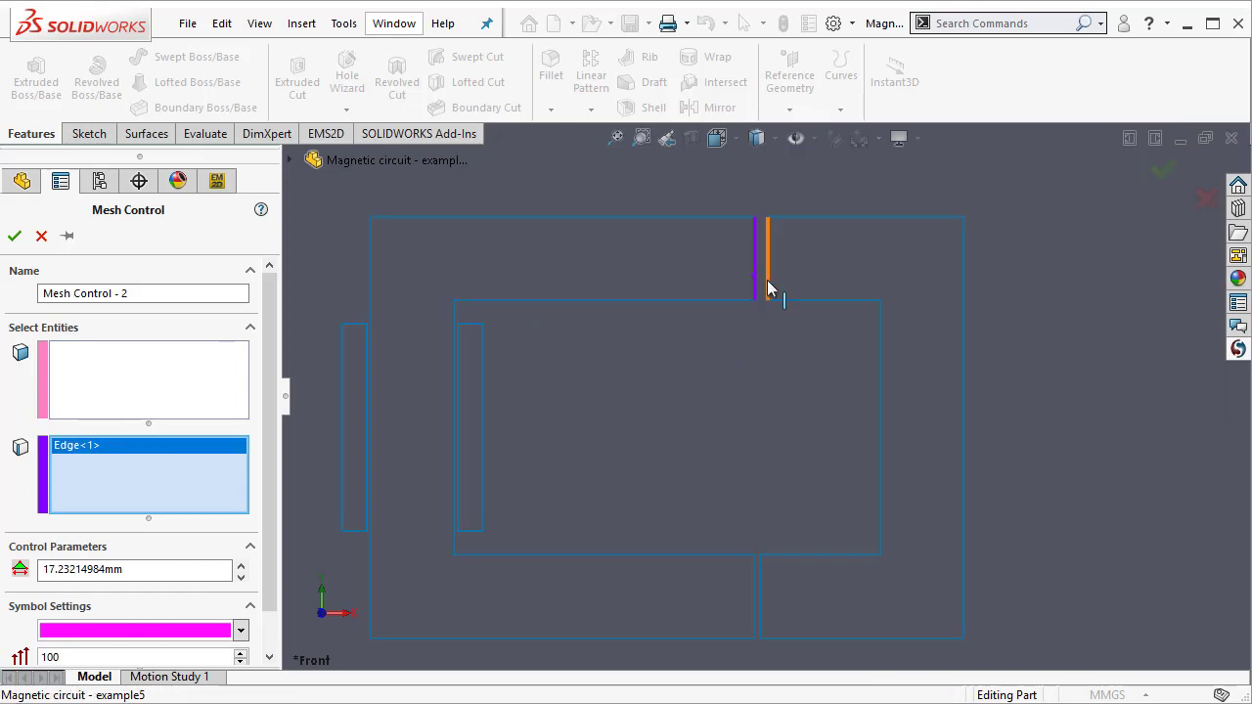
left_click(767, 280)
double_click(125, 570)
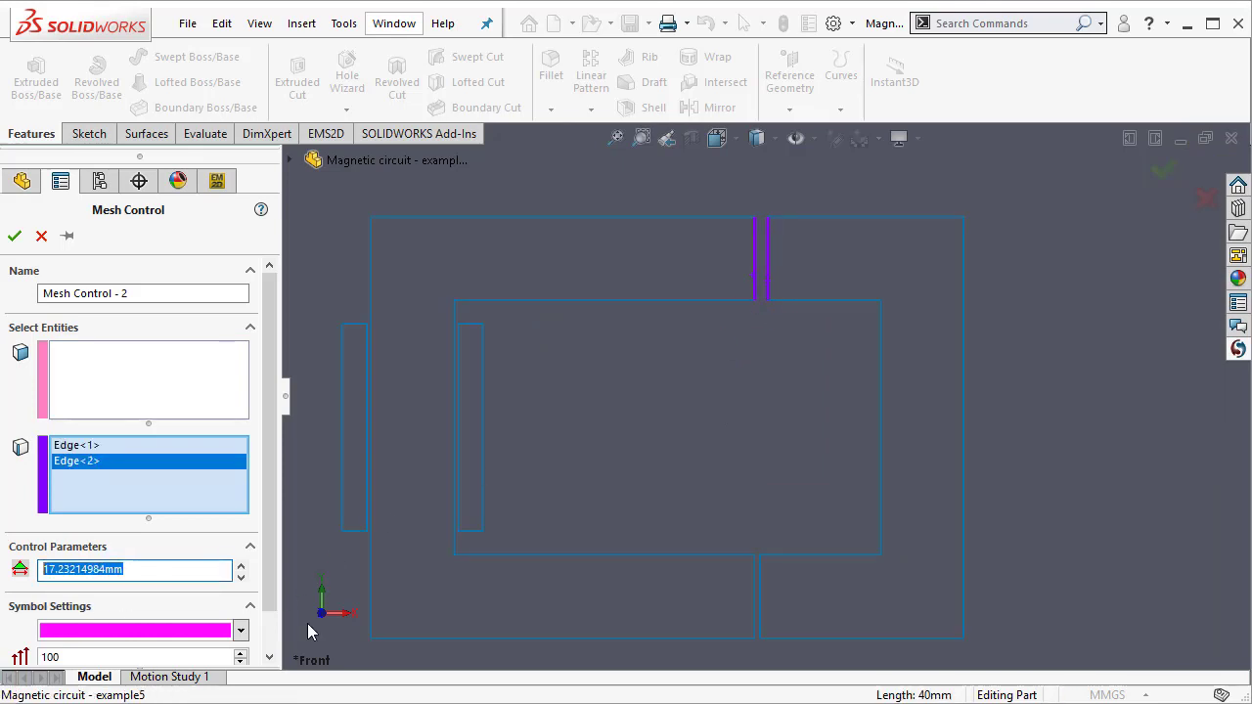
type("4")
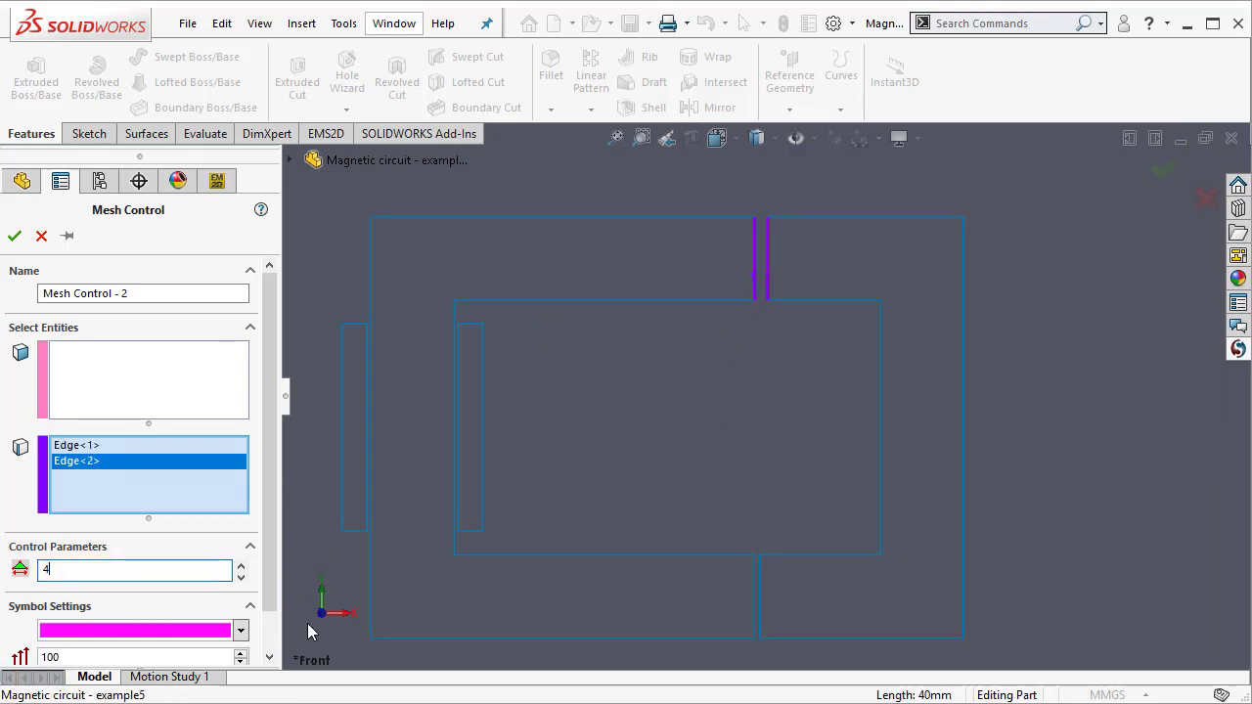
left_click(14, 236)
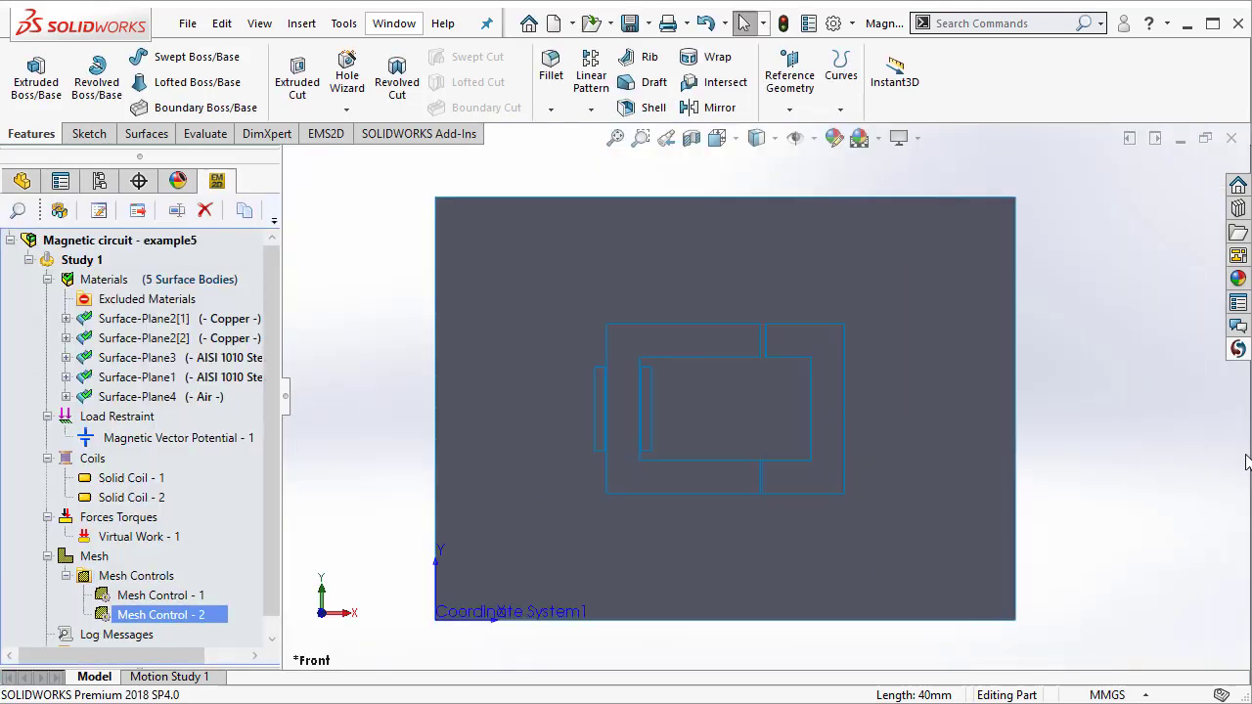
Mesh the study with element growth rate 1.05 and a slightly coarser mesh density.
right_click(94, 557)
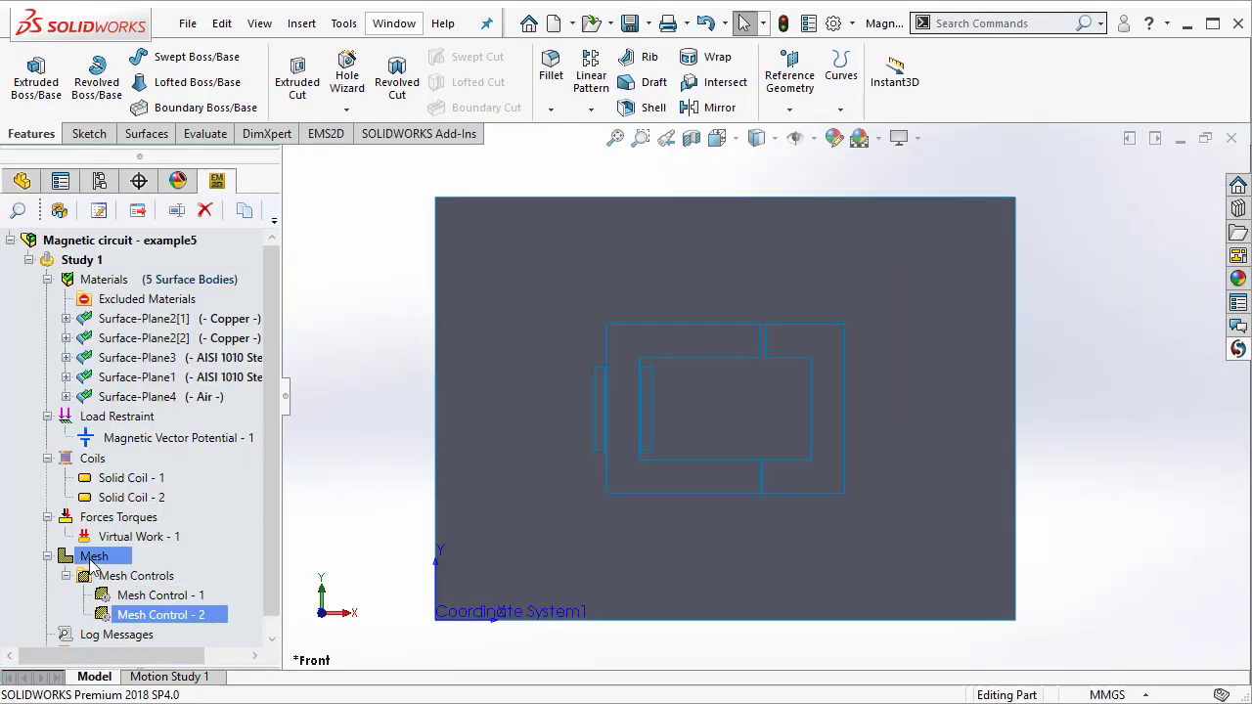
left_click(162, 244)
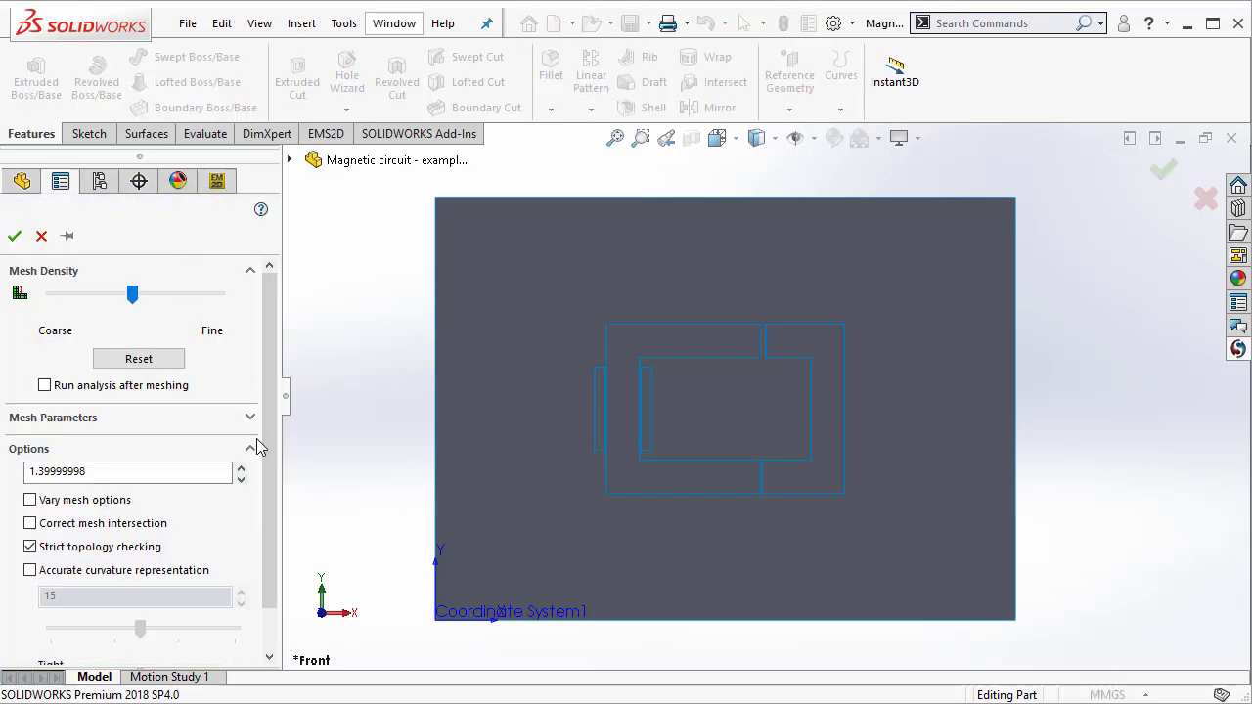
left_click(66, 479)
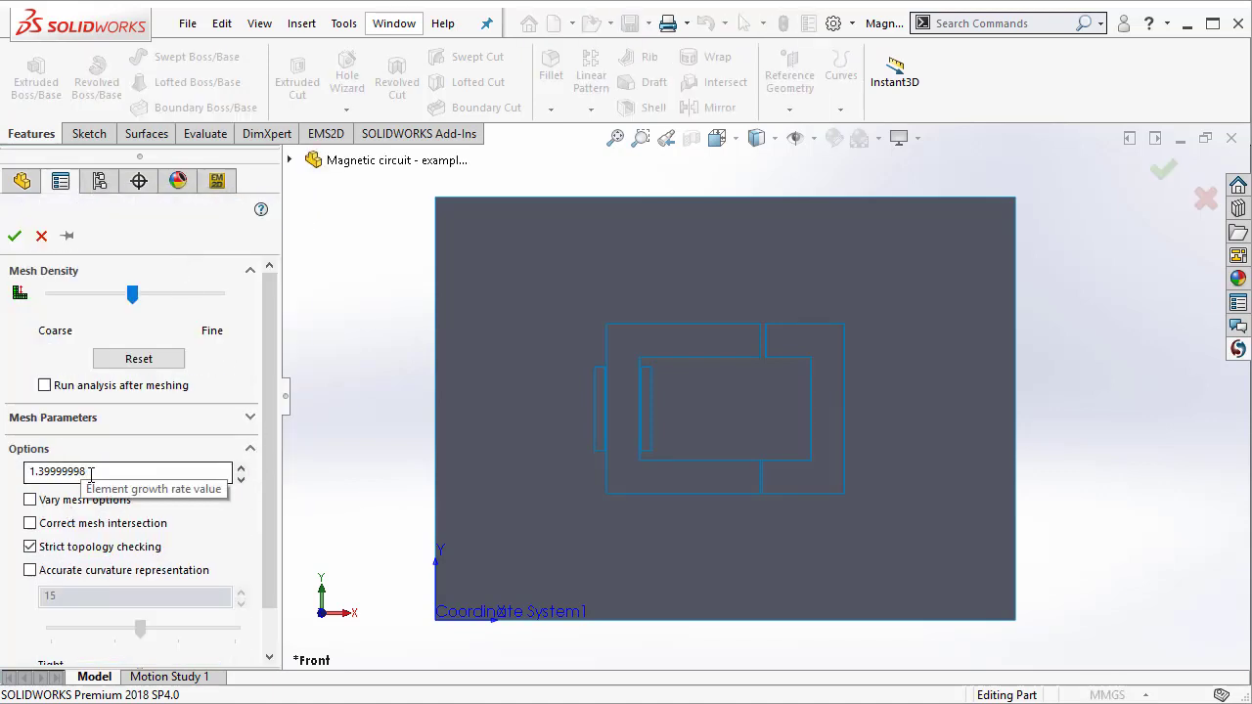
double_click(66, 479)
type("1.05")
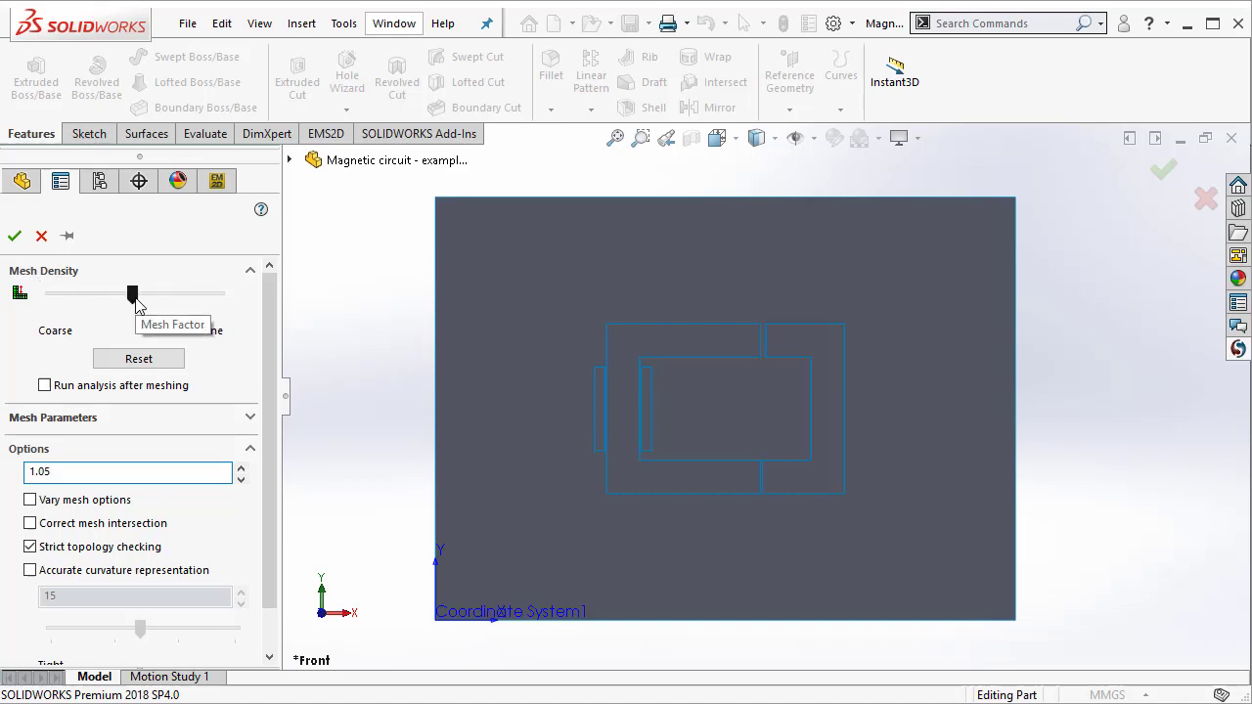
left_click_drag(135, 301, 104, 297)
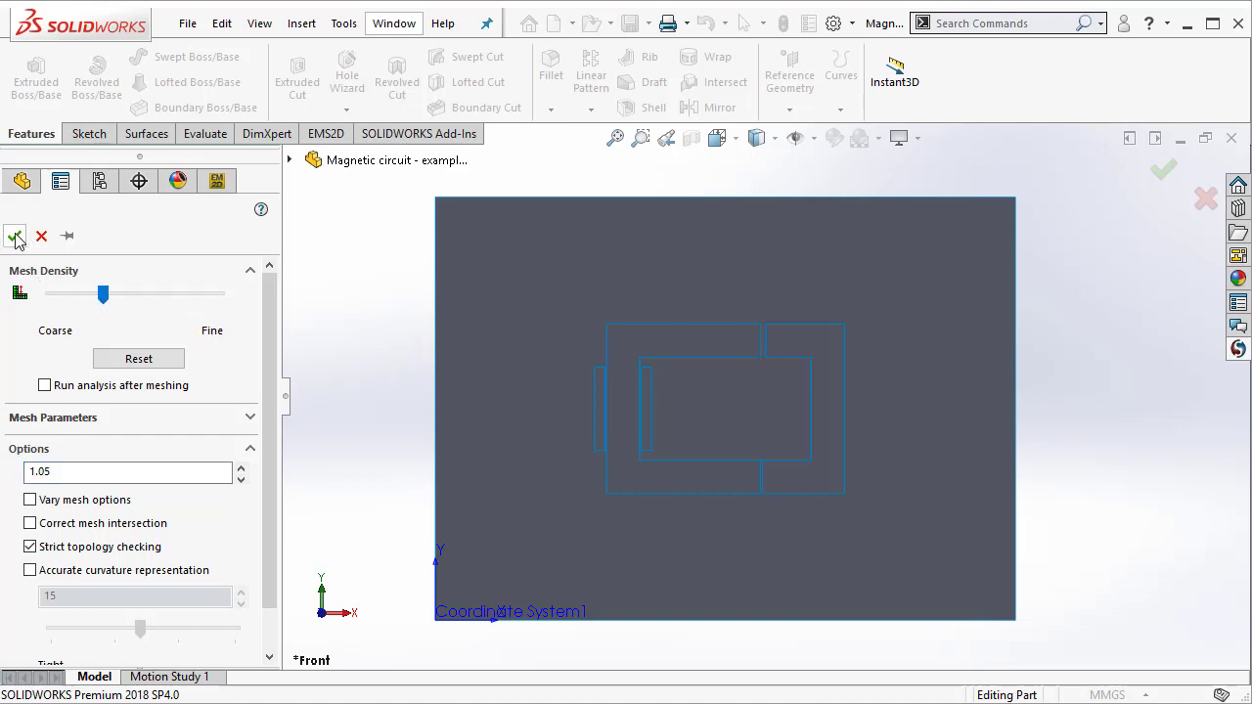
left_click(14, 237)
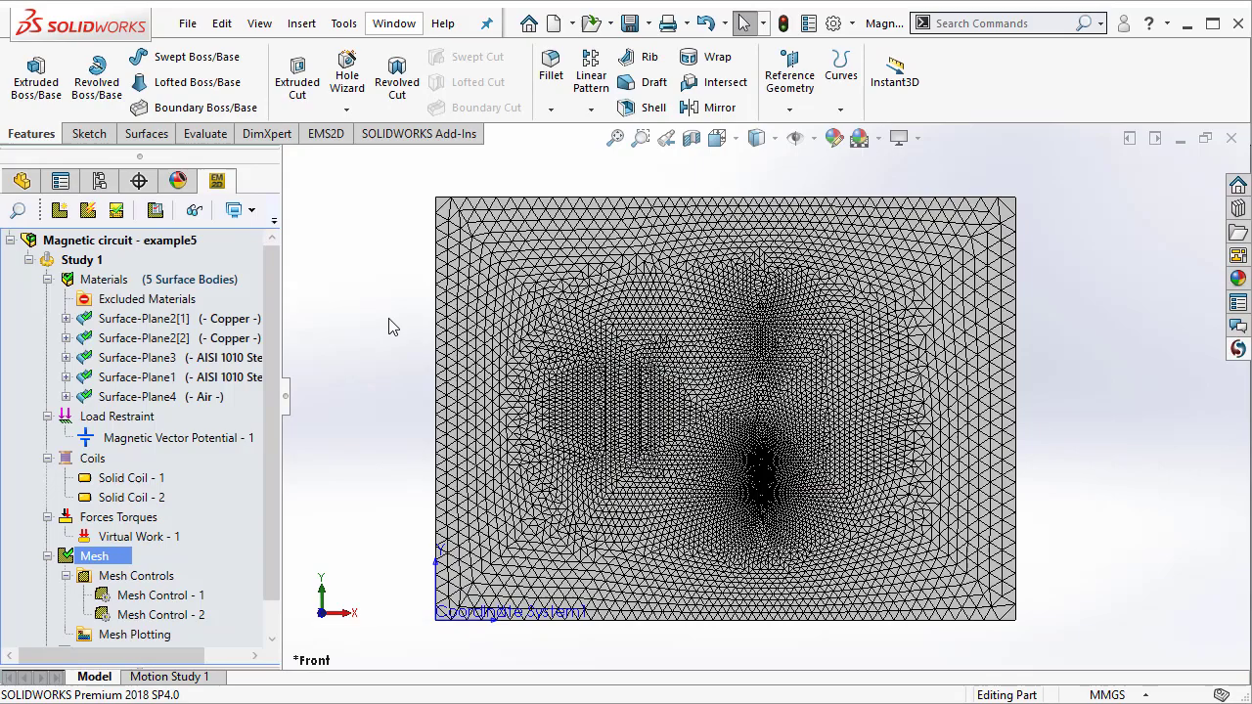
Zoom in and out to inspect the triangular mesh around the air gaps, then select Study 1.
scroll(763, 479, "down", 3)
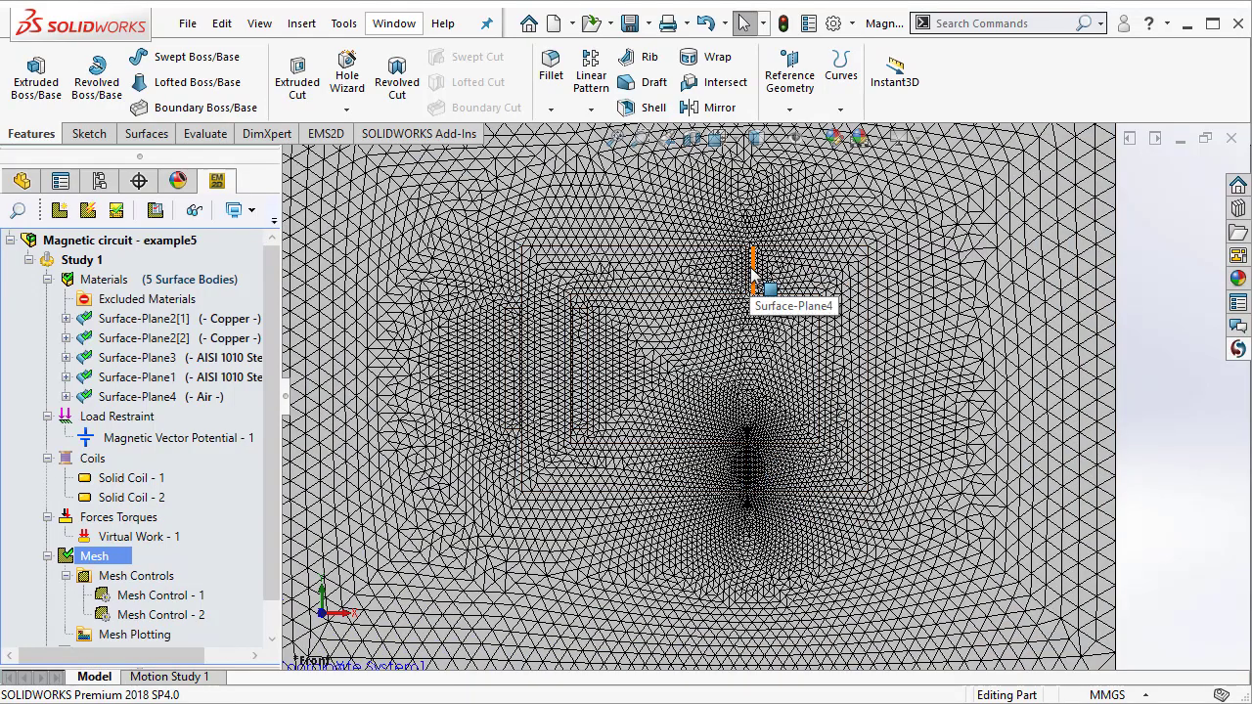
scroll(753, 274, "down", 2)
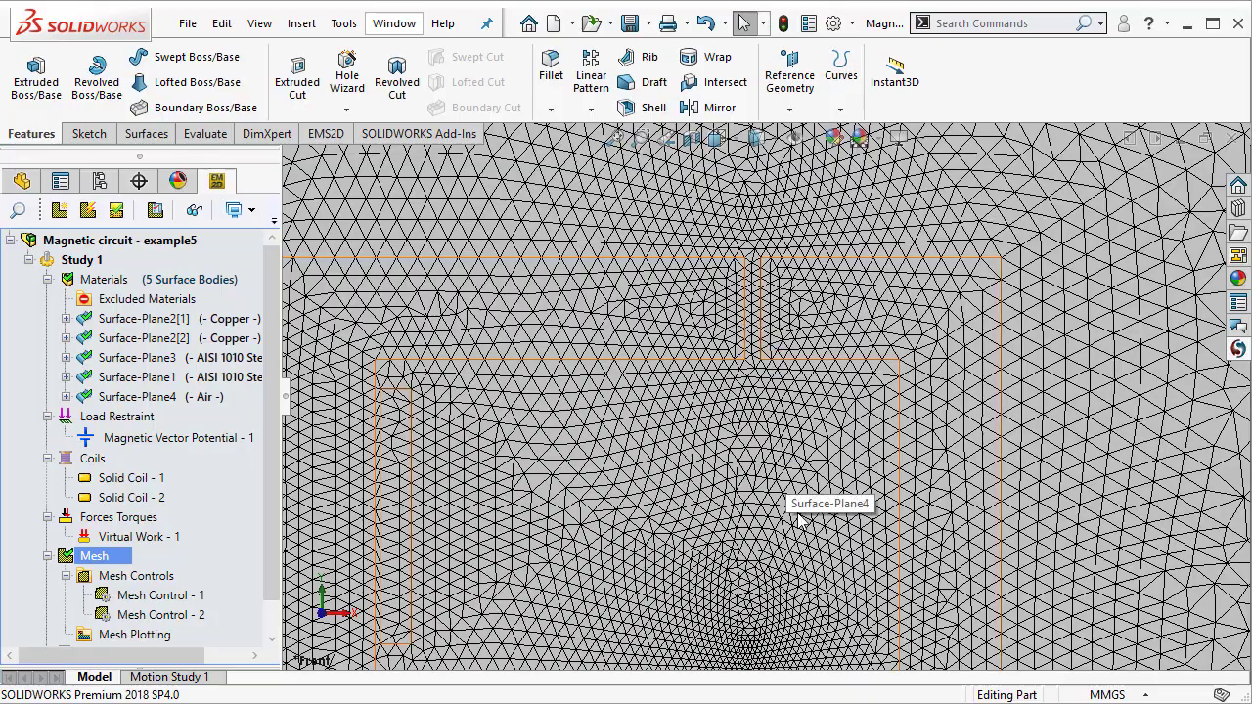
scroll(753, 509, "up", 5)
scroll(758, 514, "down", 3)
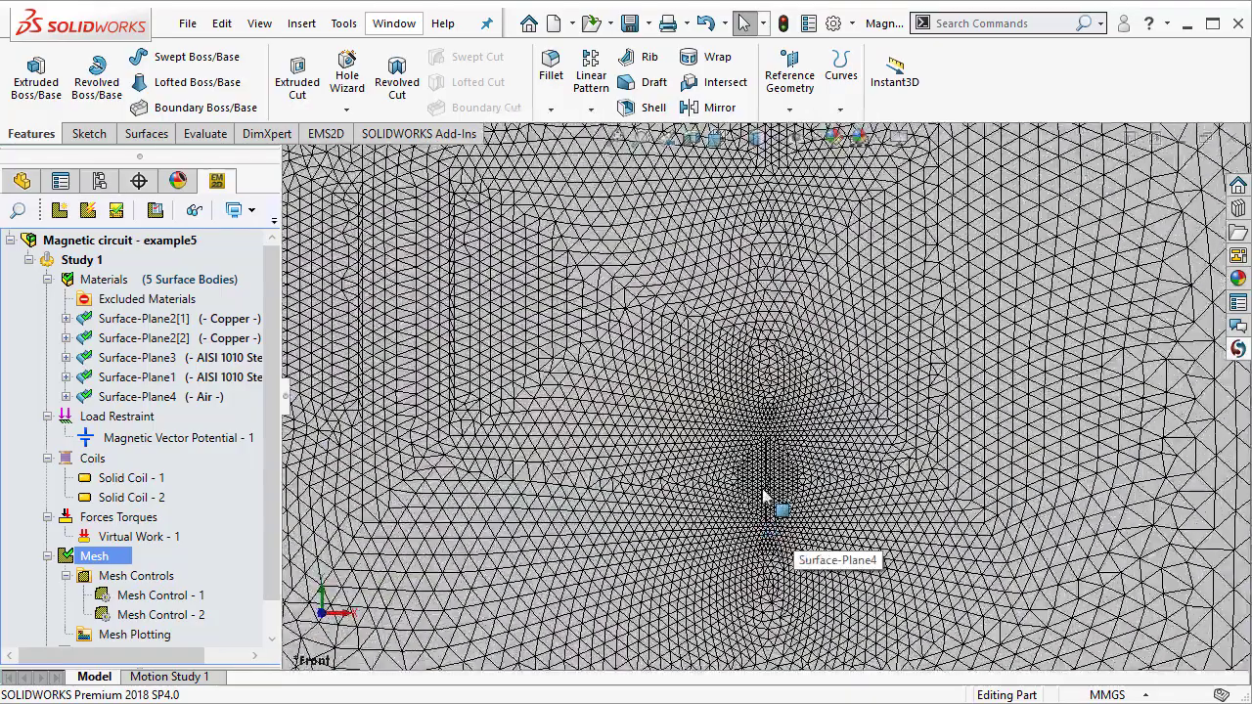
scroll(779, 501, "up", 5)
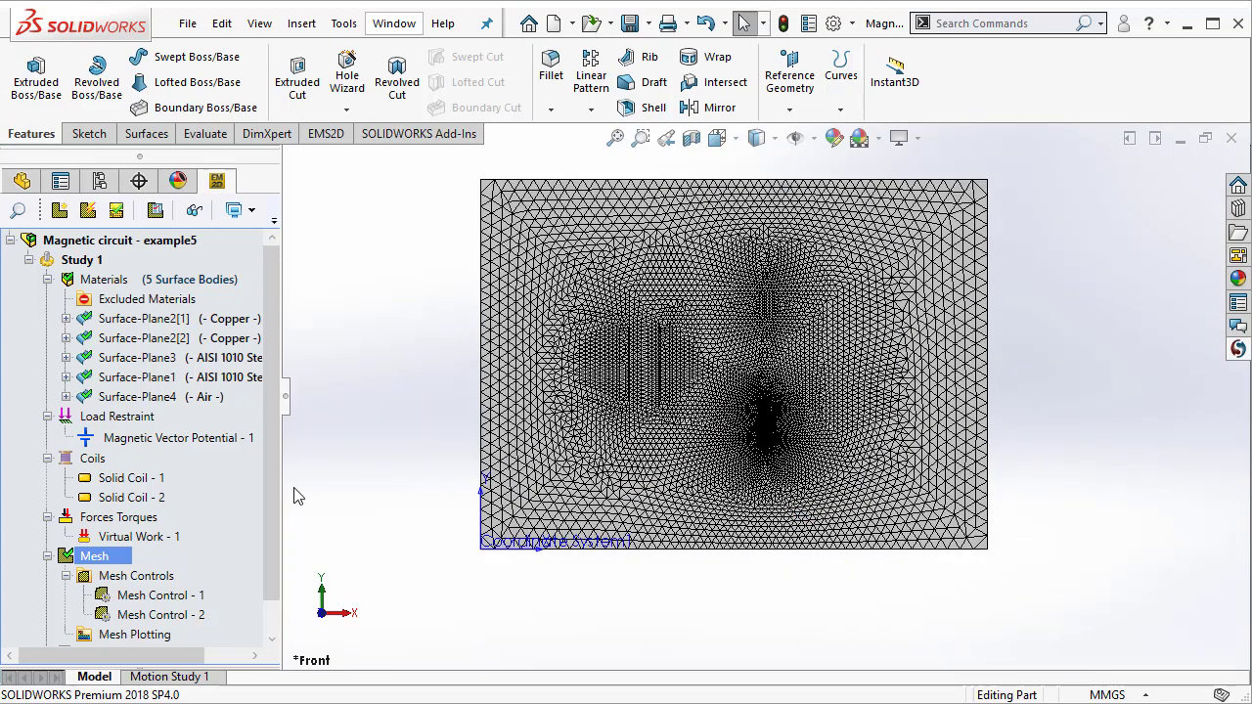
scroll(278, 494, "down", 2)
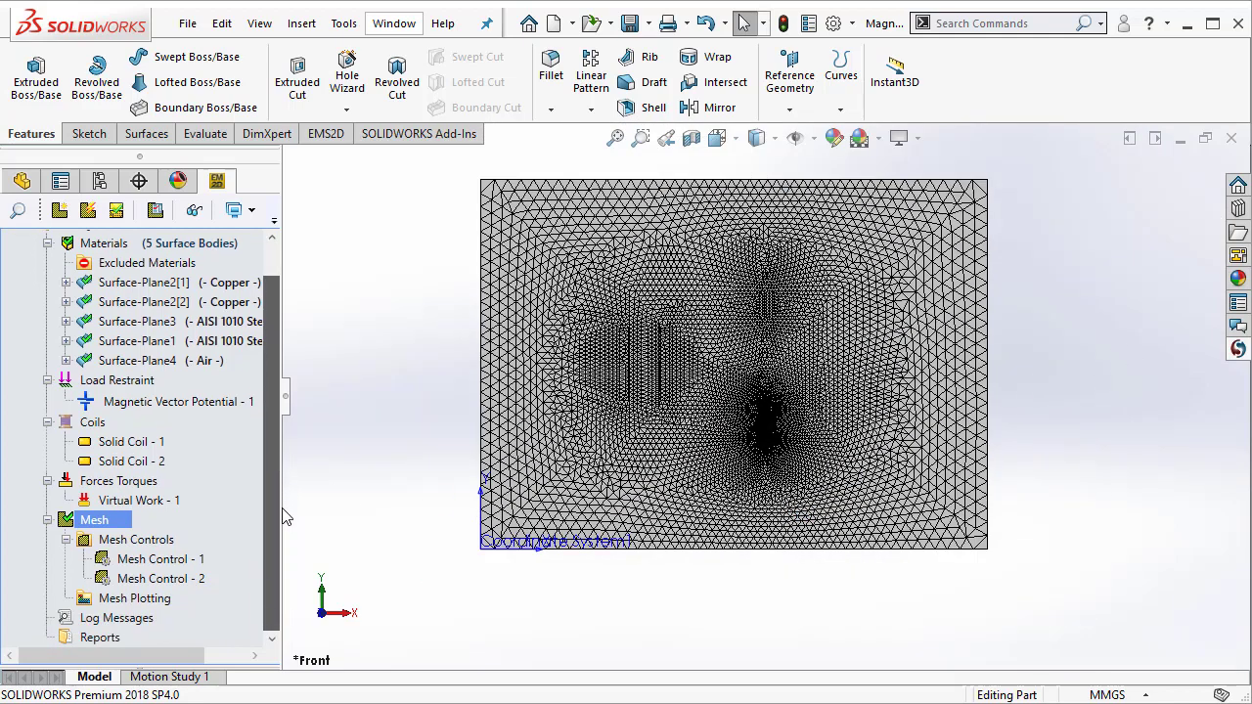
scroll(284, 523, "up", 2)
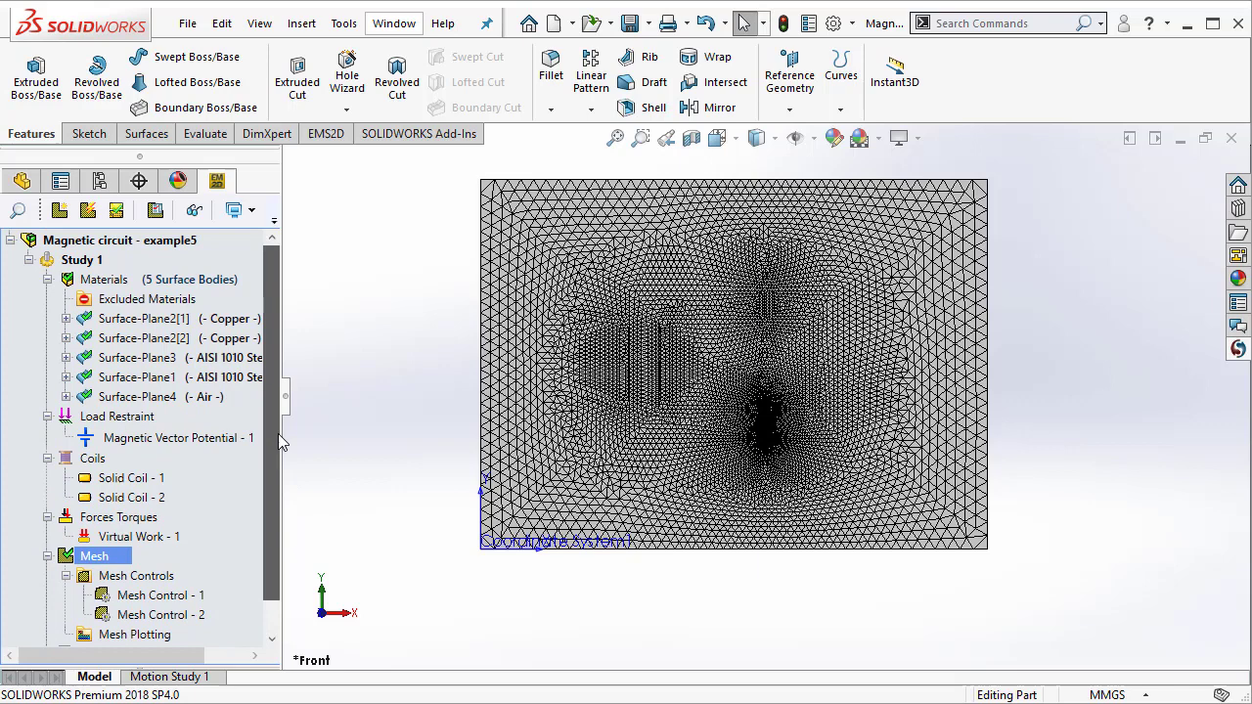
left_click(86, 260)
Run the Study 1 magnetostatic analysis and wait for the solver to finish.
right_click(87, 262)
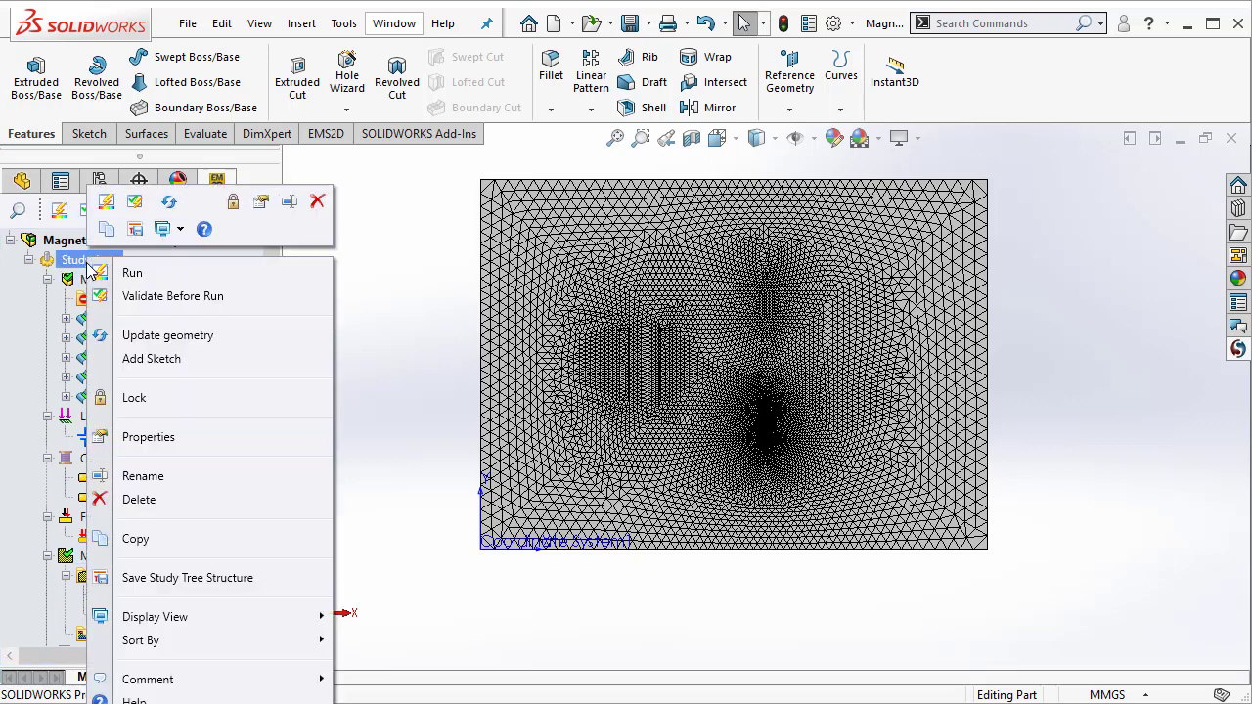
left_click(137, 274)
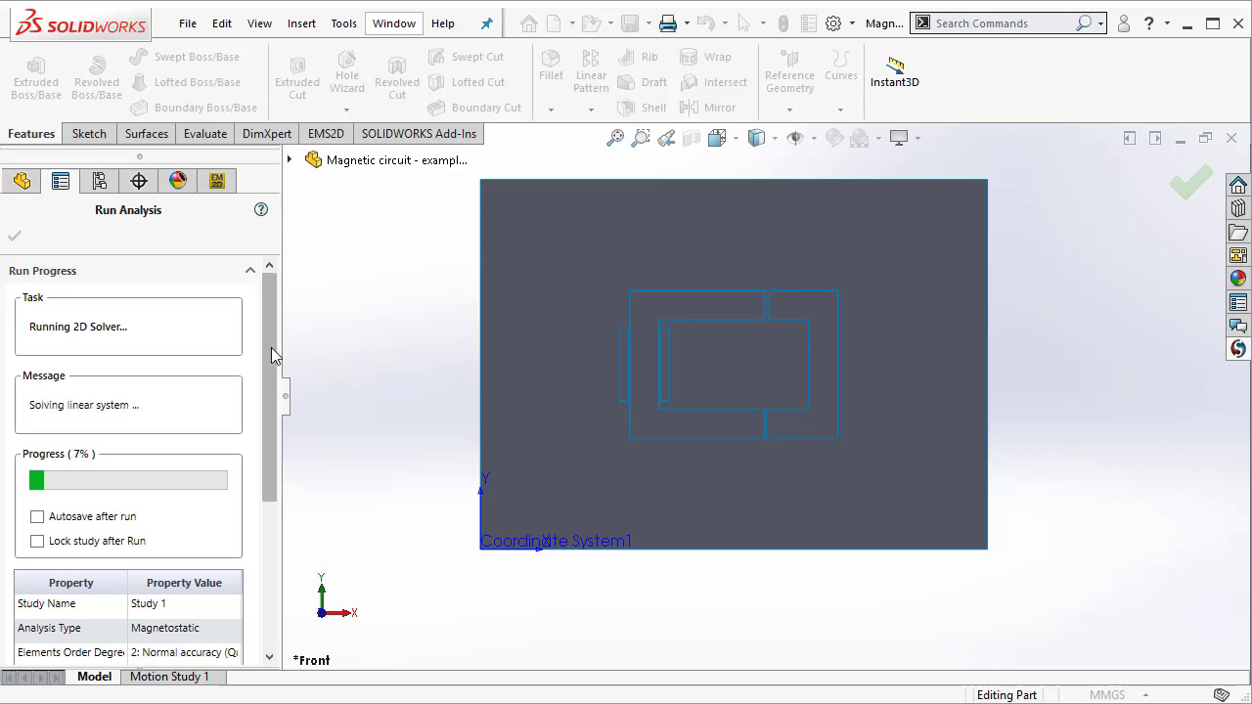
left_click_drag(271, 347, 262, 471)
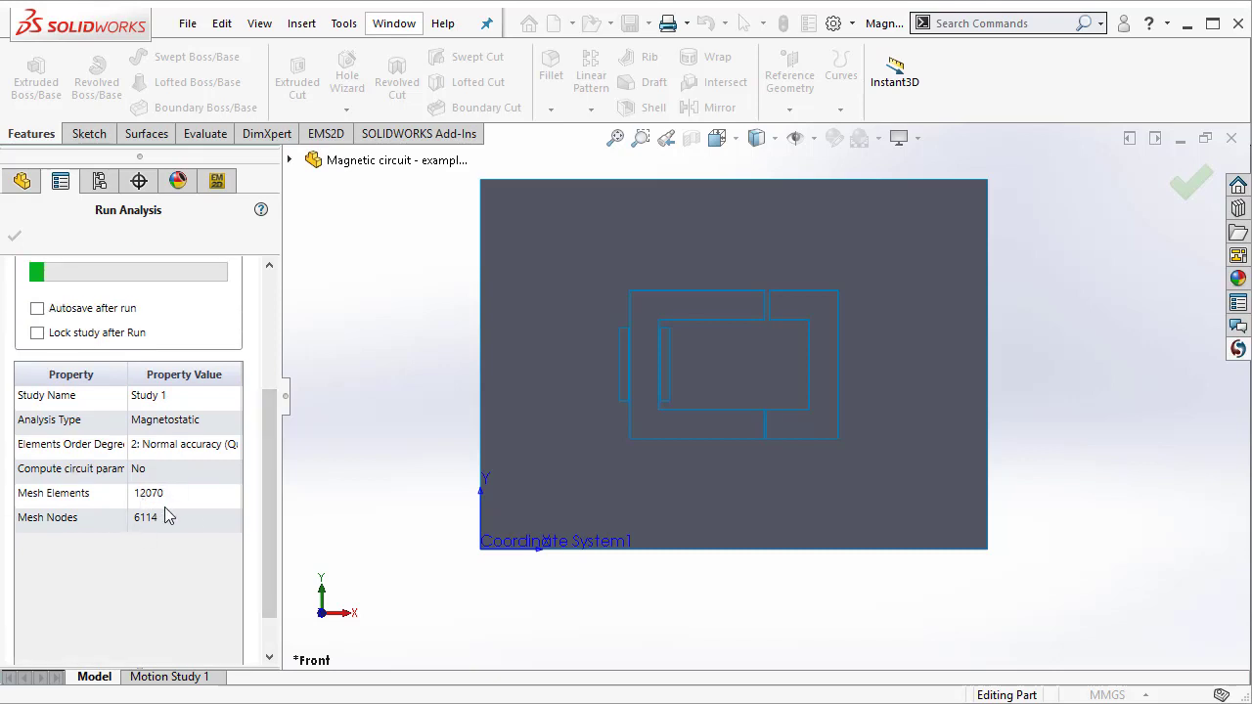
left_click_drag(269, 505, 279, 391)
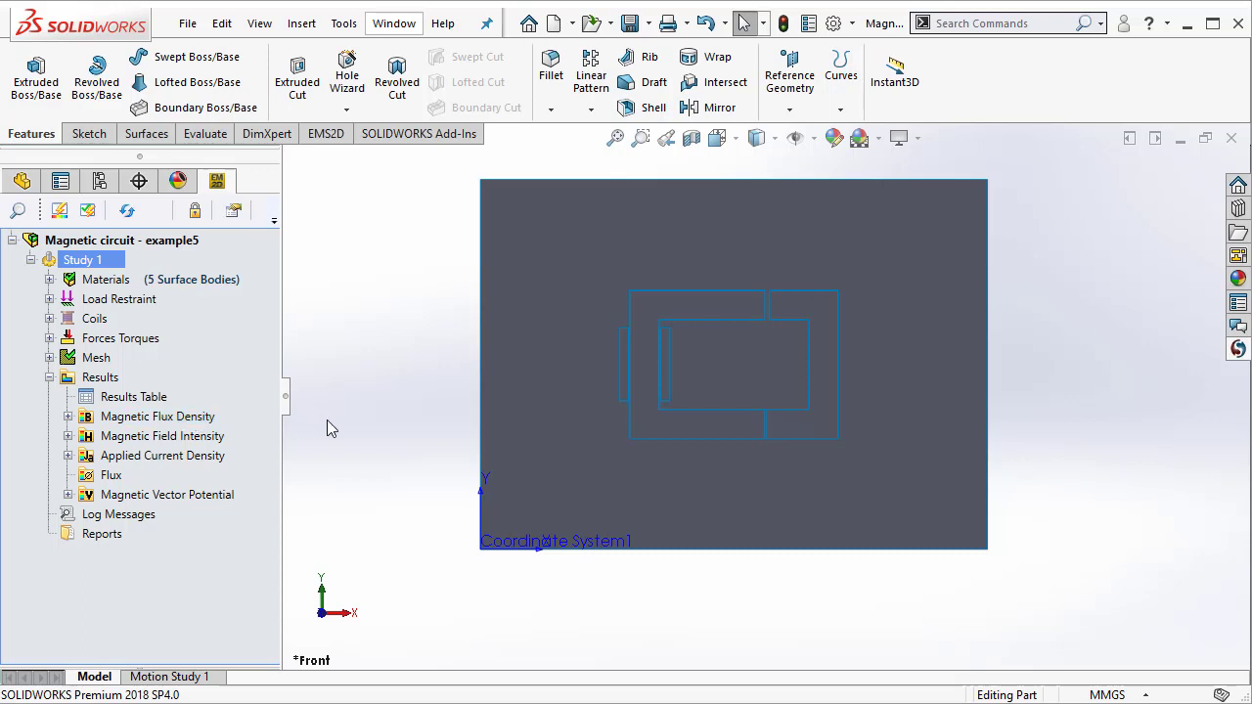
Open the Results Table and read the force: Fx -1.3241e+003 N, Fy 4.0451e+000 N.
double_click(147, 401)
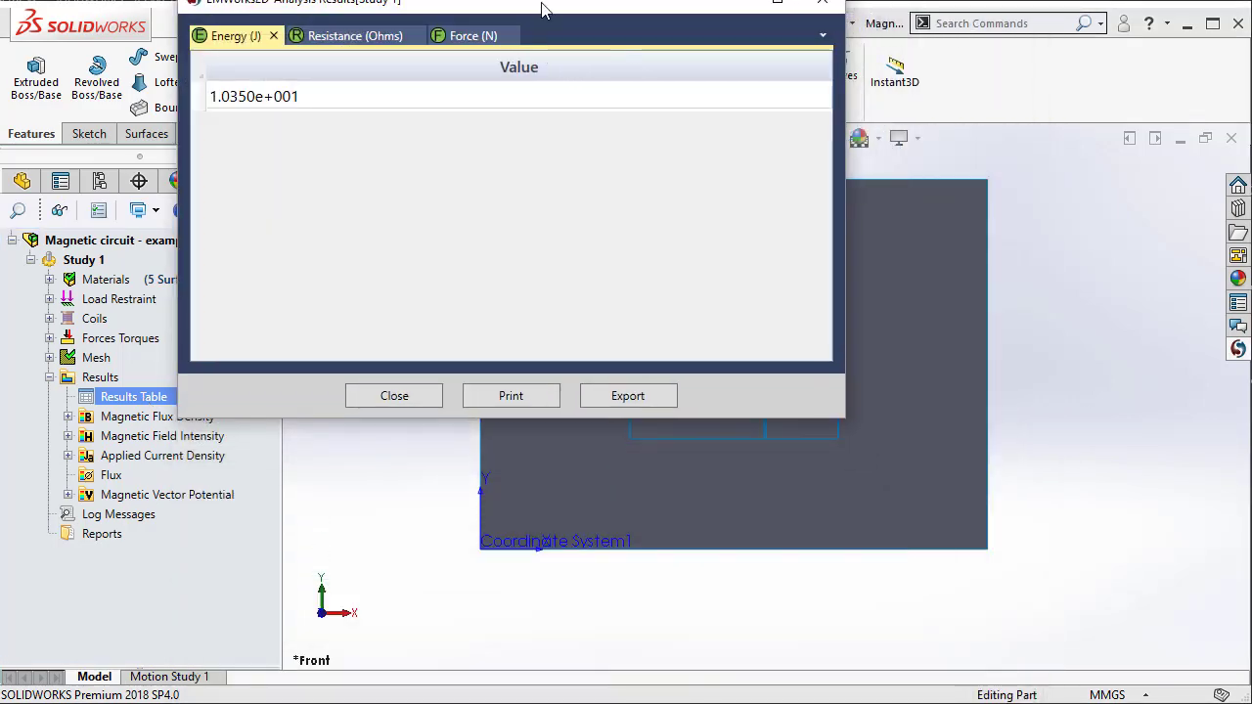
left_click_drag(543, 5, 442, 132)
left_click(360, 166)
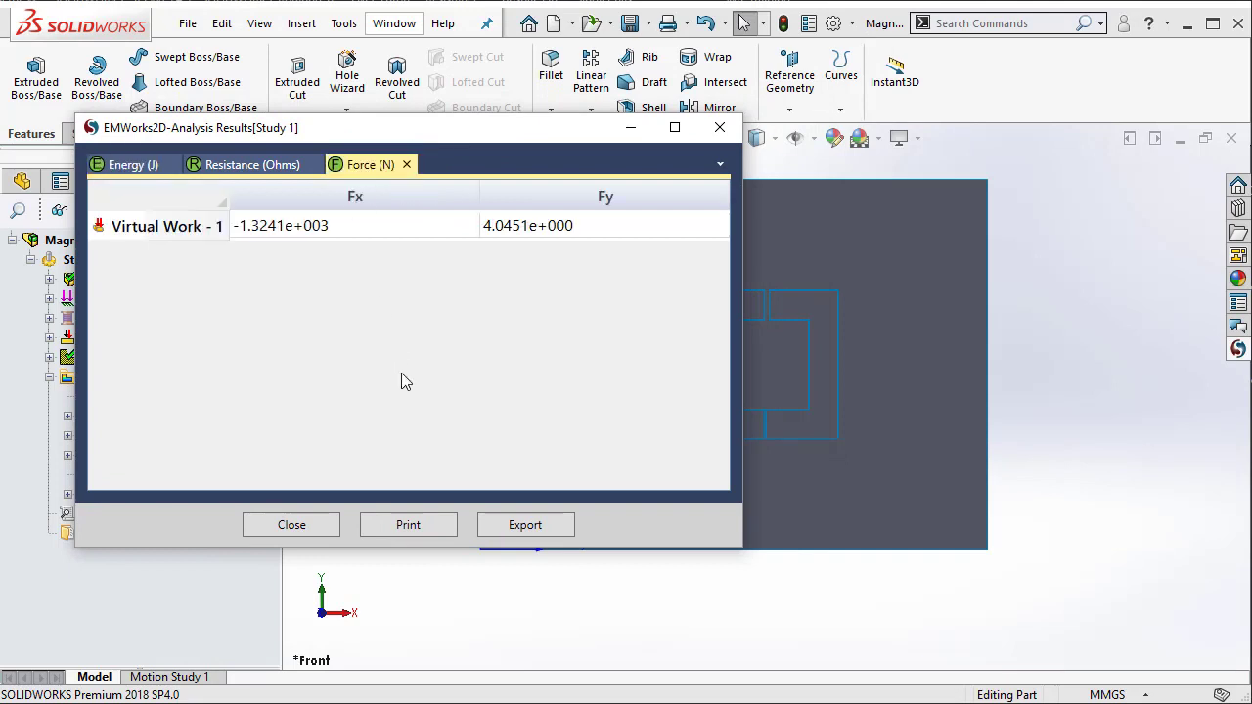
left_click(335, 232)
left_click_drag(384, 129, 354, 105)
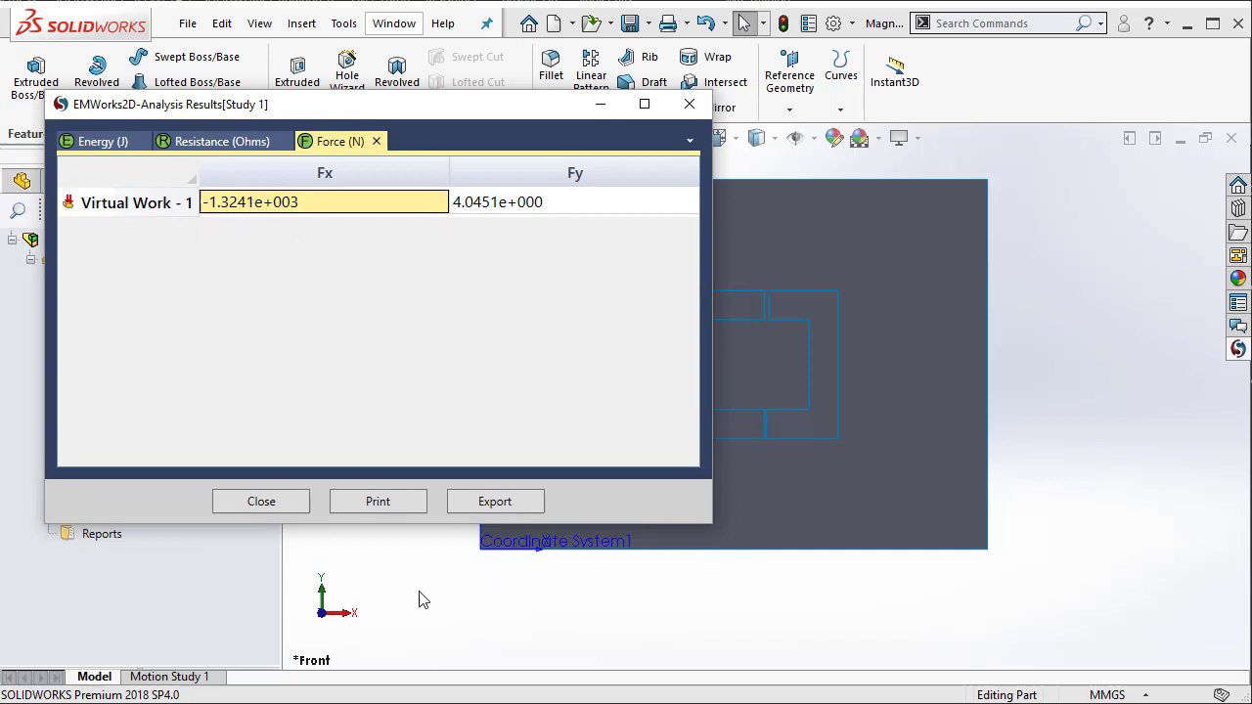
Select the steel part under force, then reopen the results table on the Force tab.
left_click(826, 401)
left_click(818, 415)
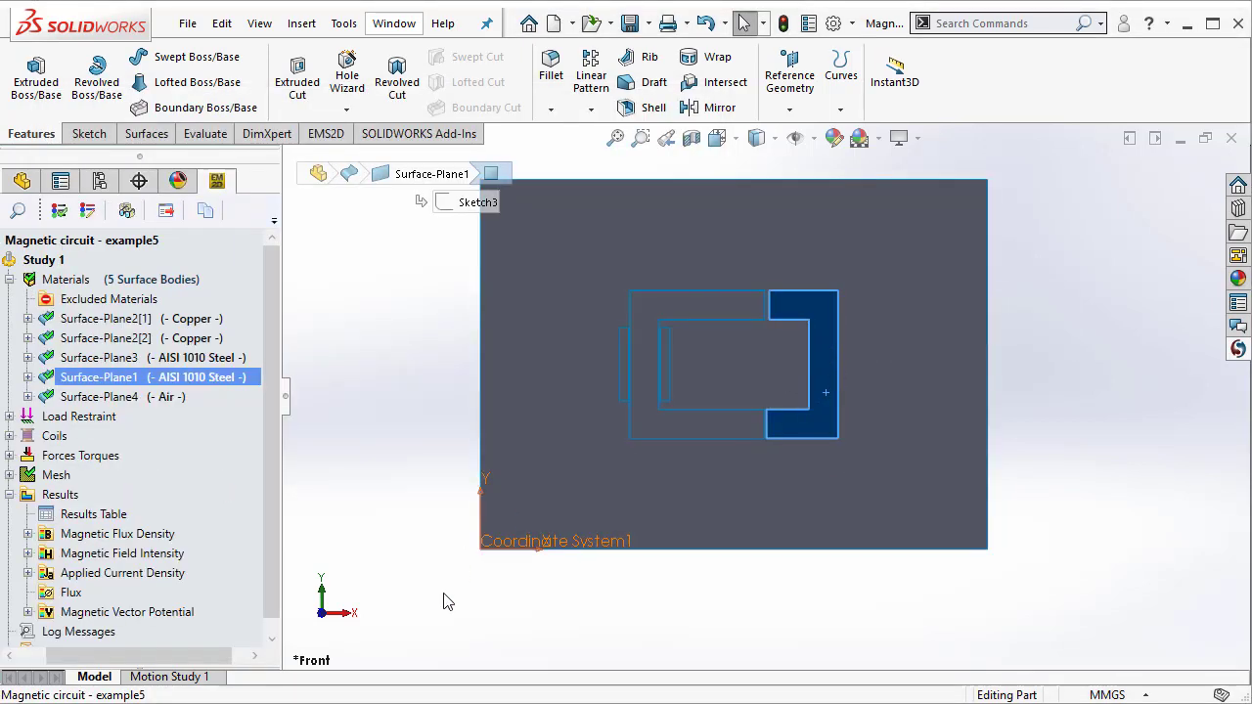
double_click(90, 514)
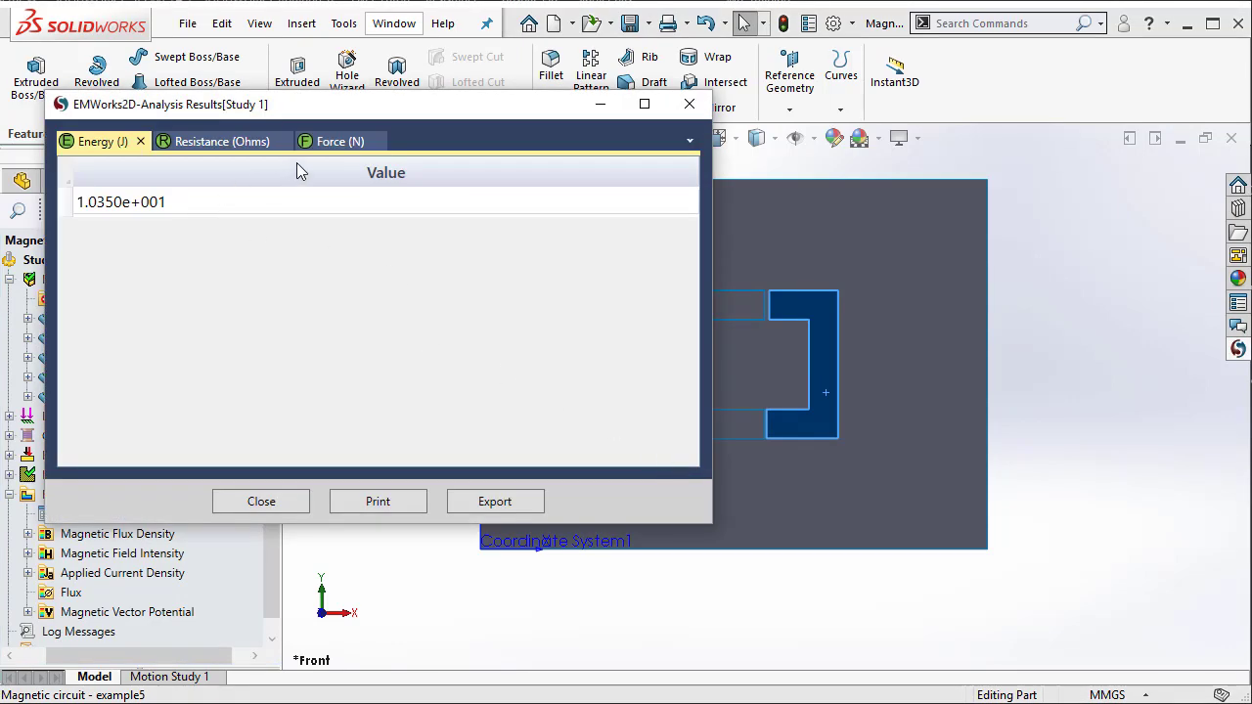
left_click(322, 146)
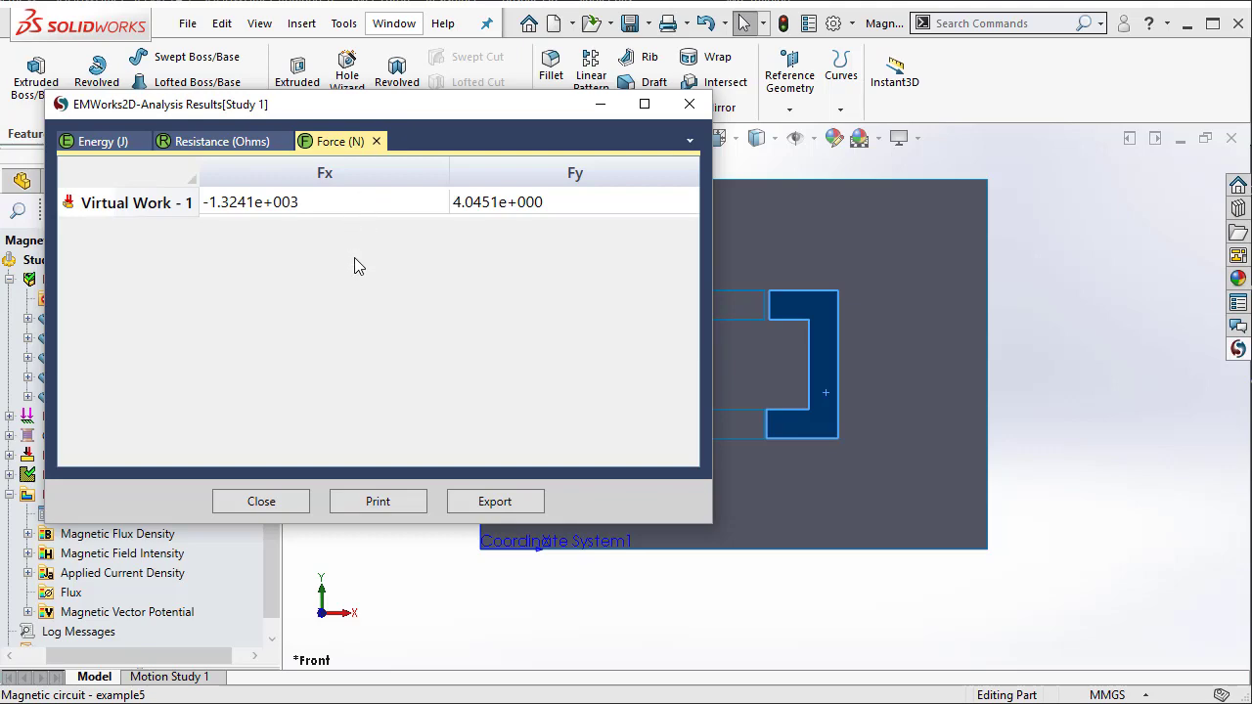
Close the results table and plot Magnetic Vector Potential - 1 as contour lines.
left_click(261, 502)
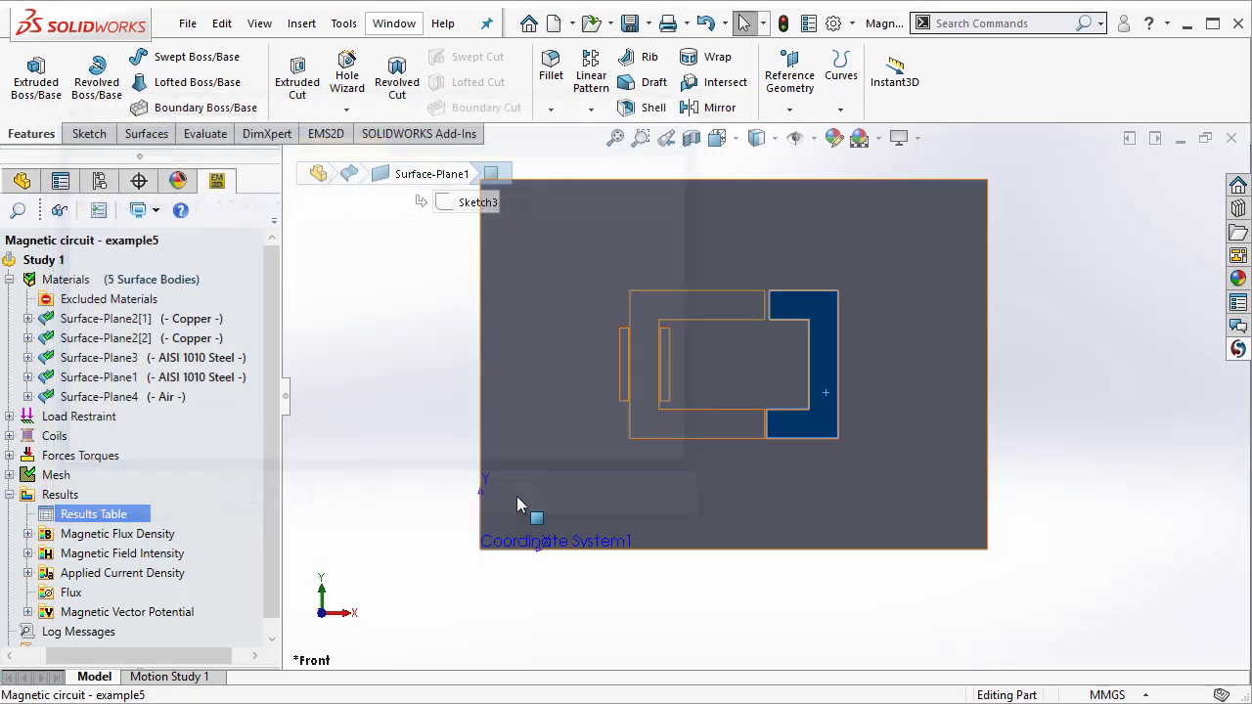
scroll(274, 533, "down", 1)
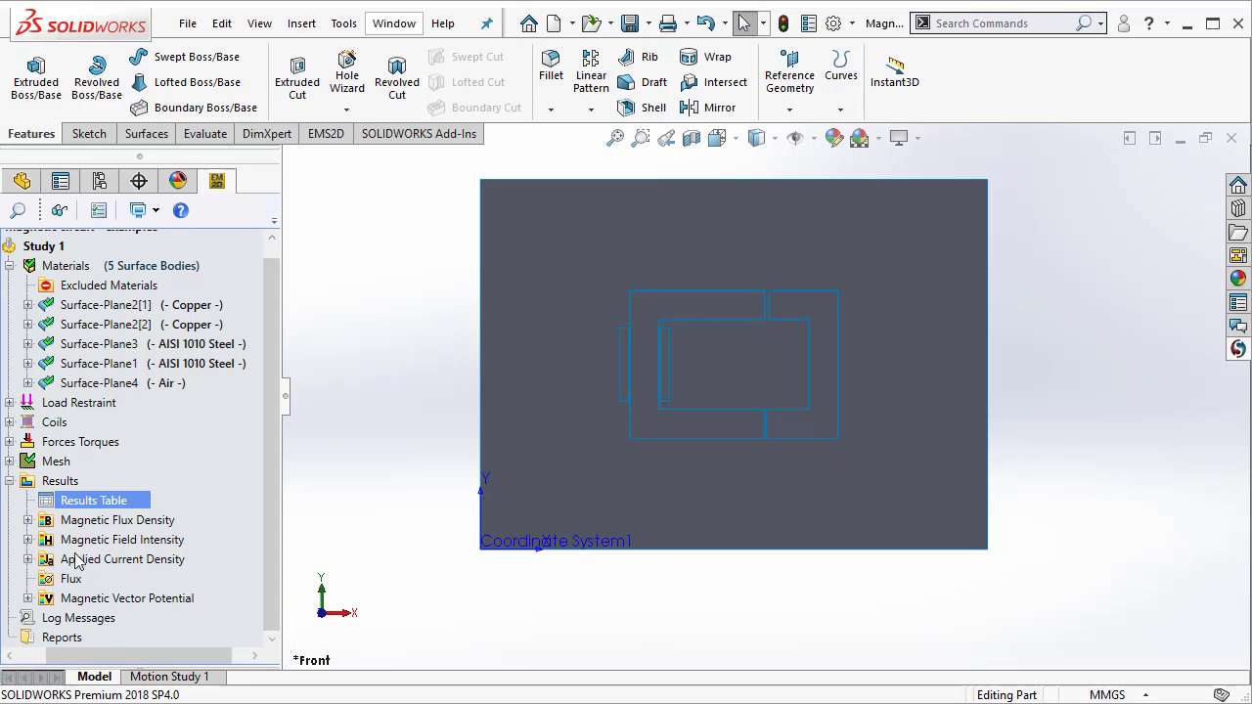
left_click(27, 599)
right_click(138, 622)
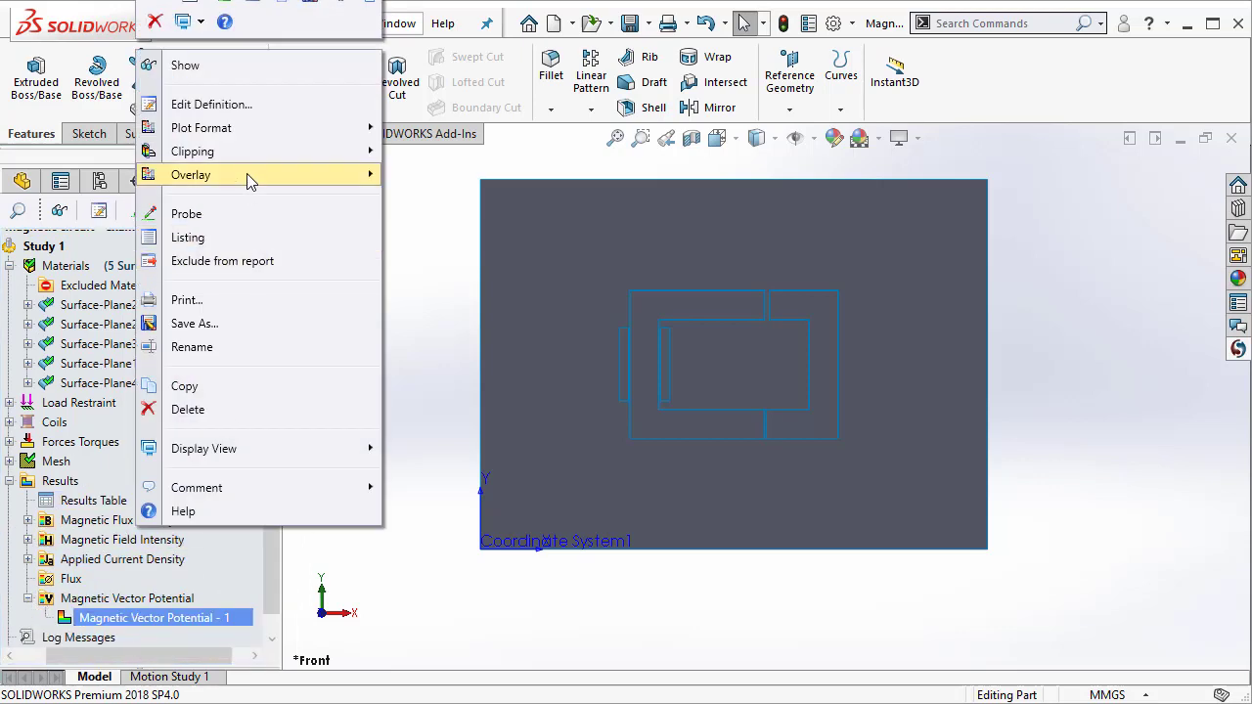
mouse_move(245, 161)
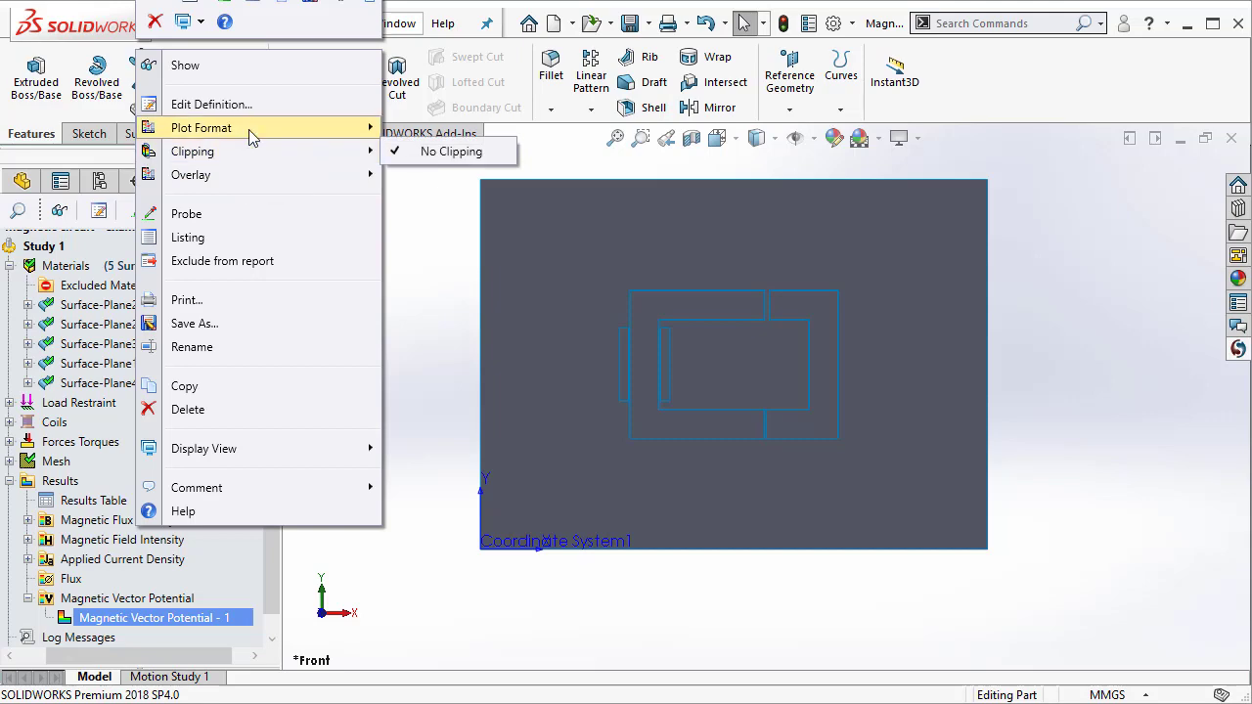
mouse_move(249, 129)
left_click(450, 152)
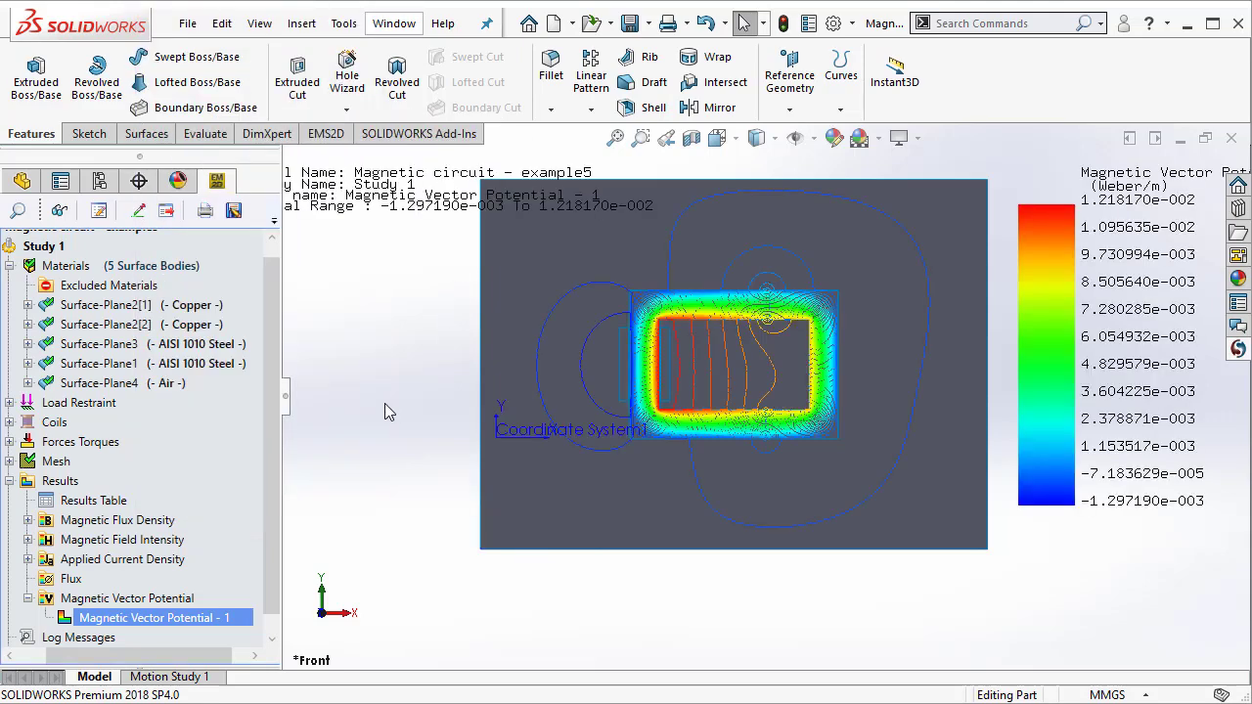
scroll(832, 322, "down", 2)
scroll(787, 333, "down", 3)
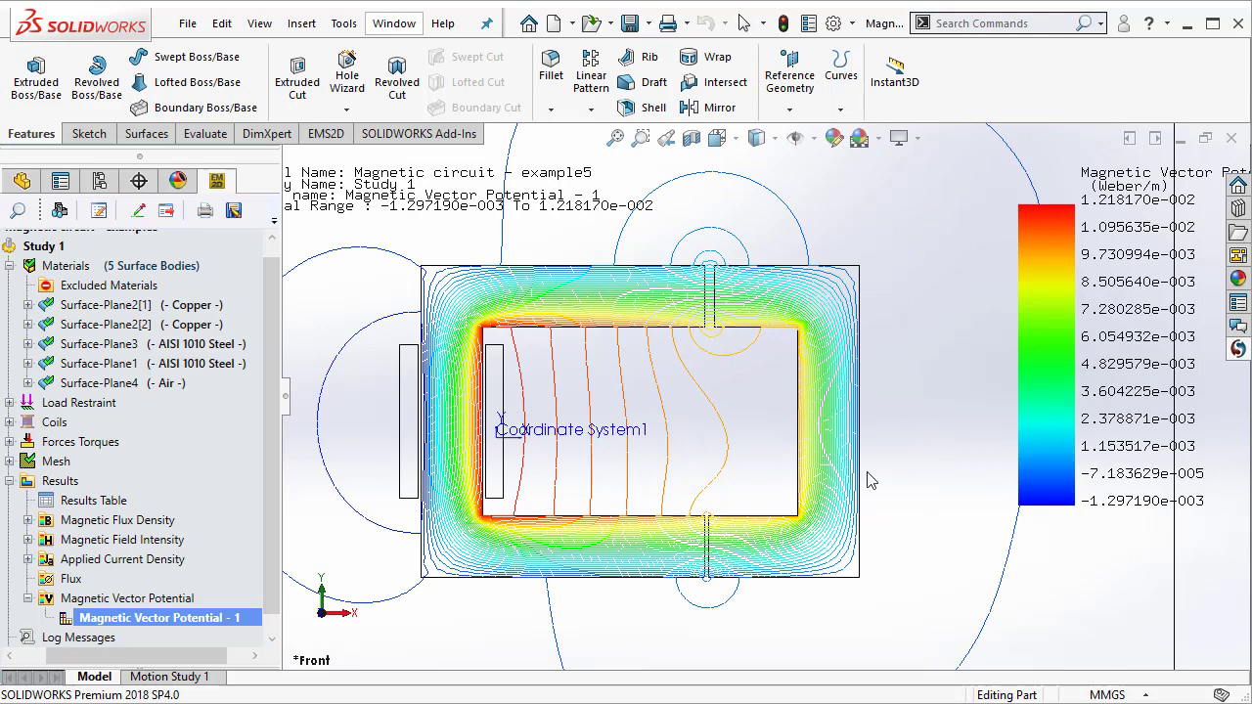
scroll(871, 481, "up", 2)
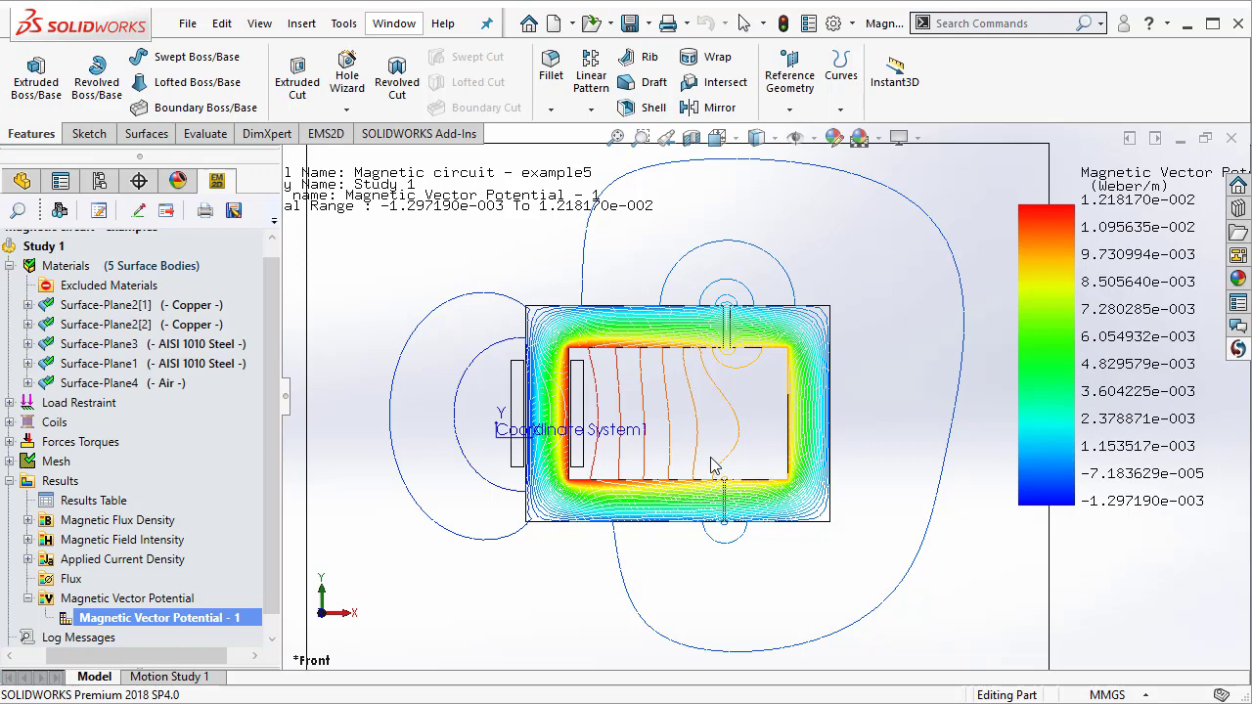
scroll(708, 463, "up", 1)
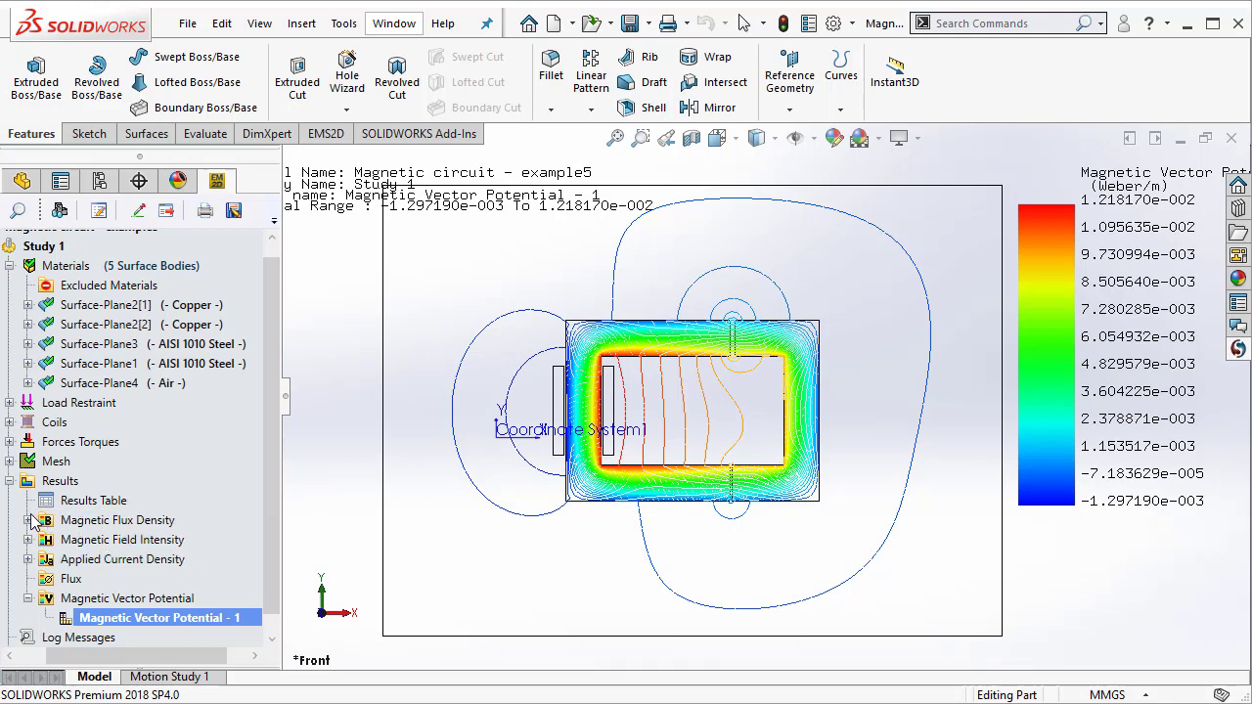
Show Magnetic Flux Density - 1, ranging 3.145898e-005 to 5.529515e-001 Tesla, and tilt the view.
double_click(125, 544)
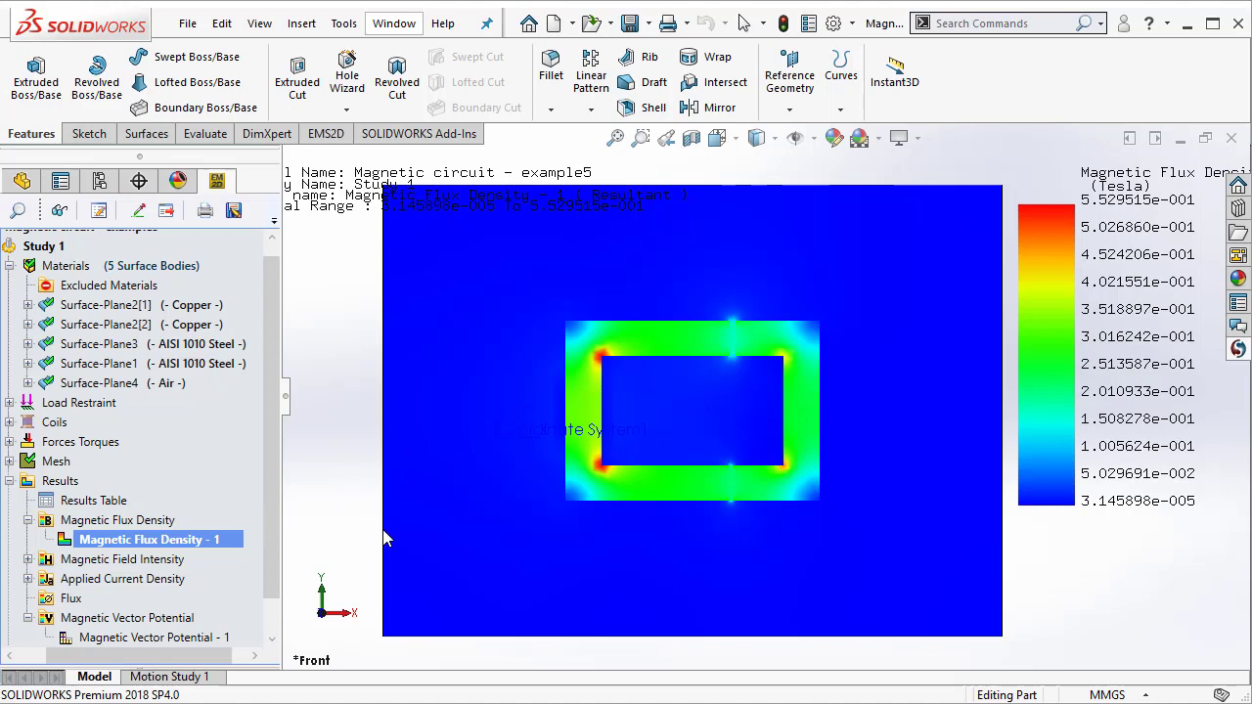
mouse_move(367, 538)
middle_mouse_down()
mouse_move(282, 557)
mouse_move(361, 561)
mouse_move(353, 552)
mouse_move(368, 550)
middle_mouse_up()
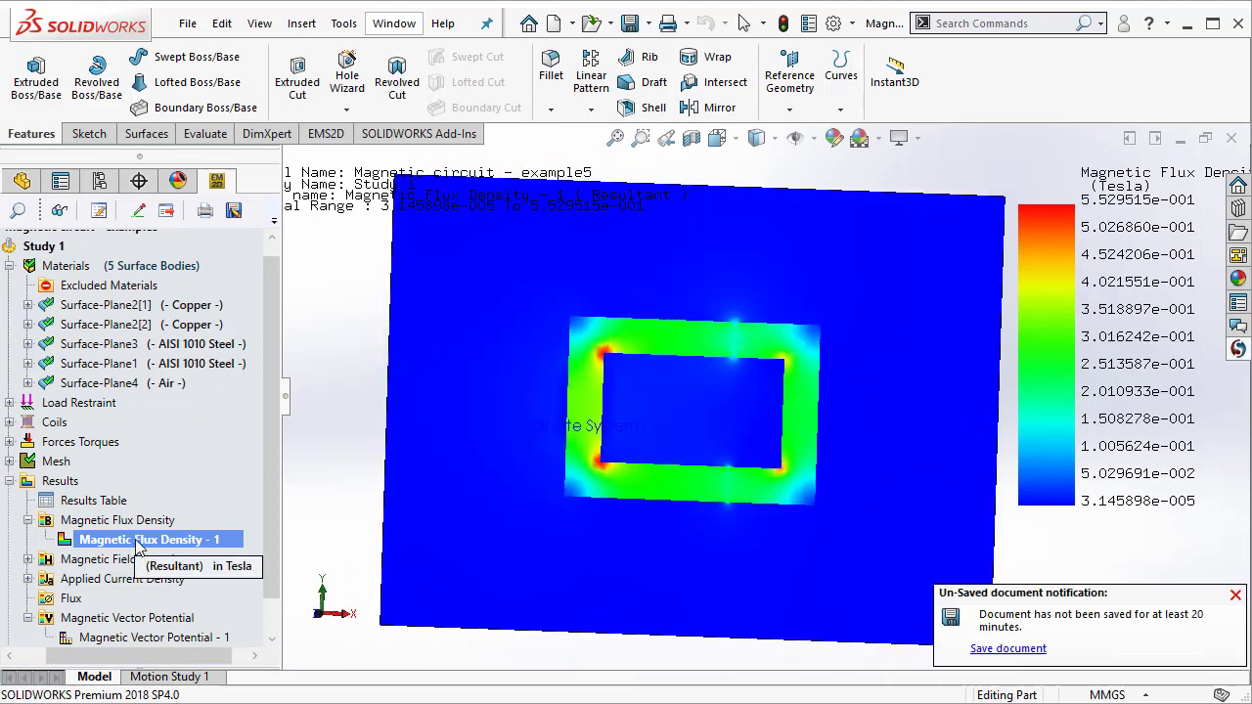
Save the part and overlay vector arrows on the Magnetic Flux Density - 1 plot.
left_click(630, 23)
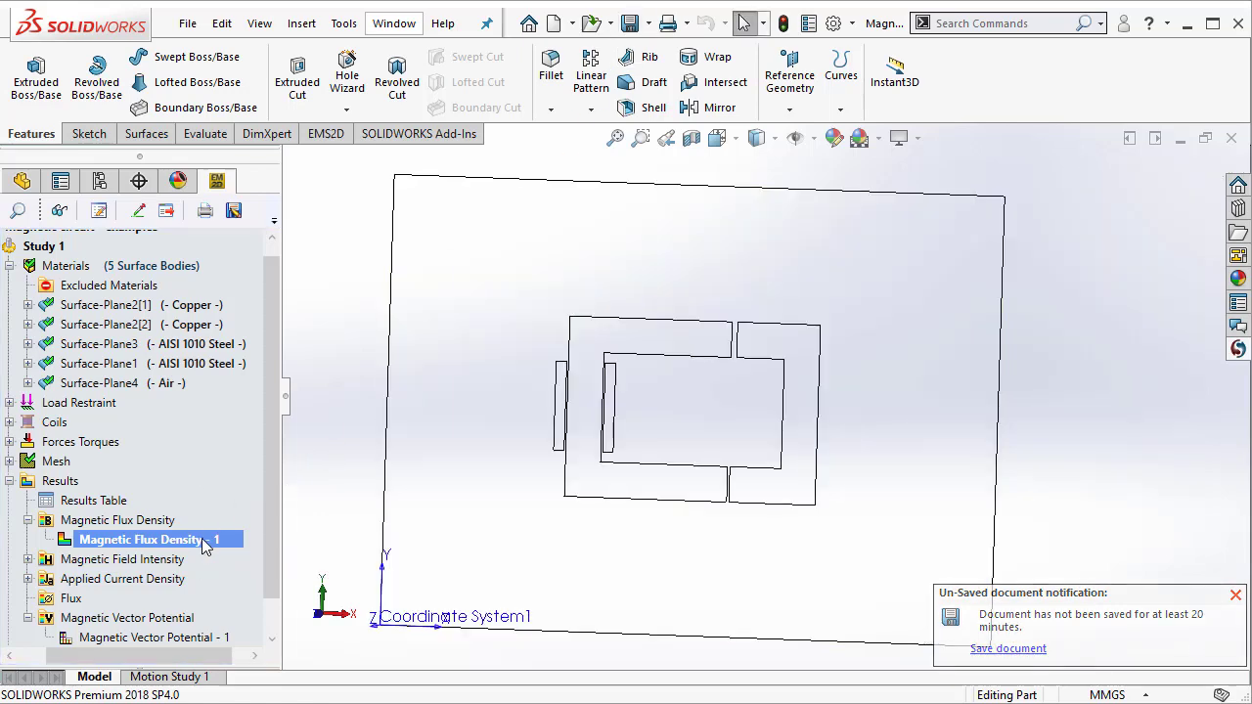
right_click(203, 542)
mouse_move(288, 139)
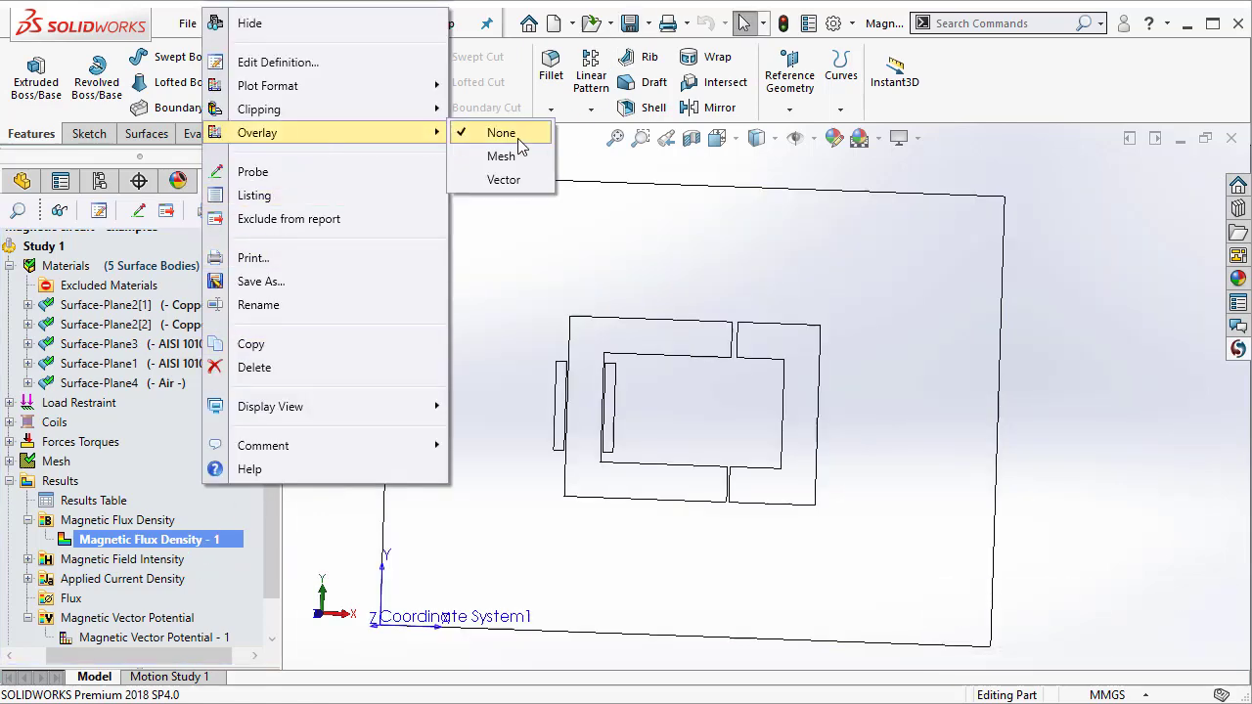
left_click(512, 181)
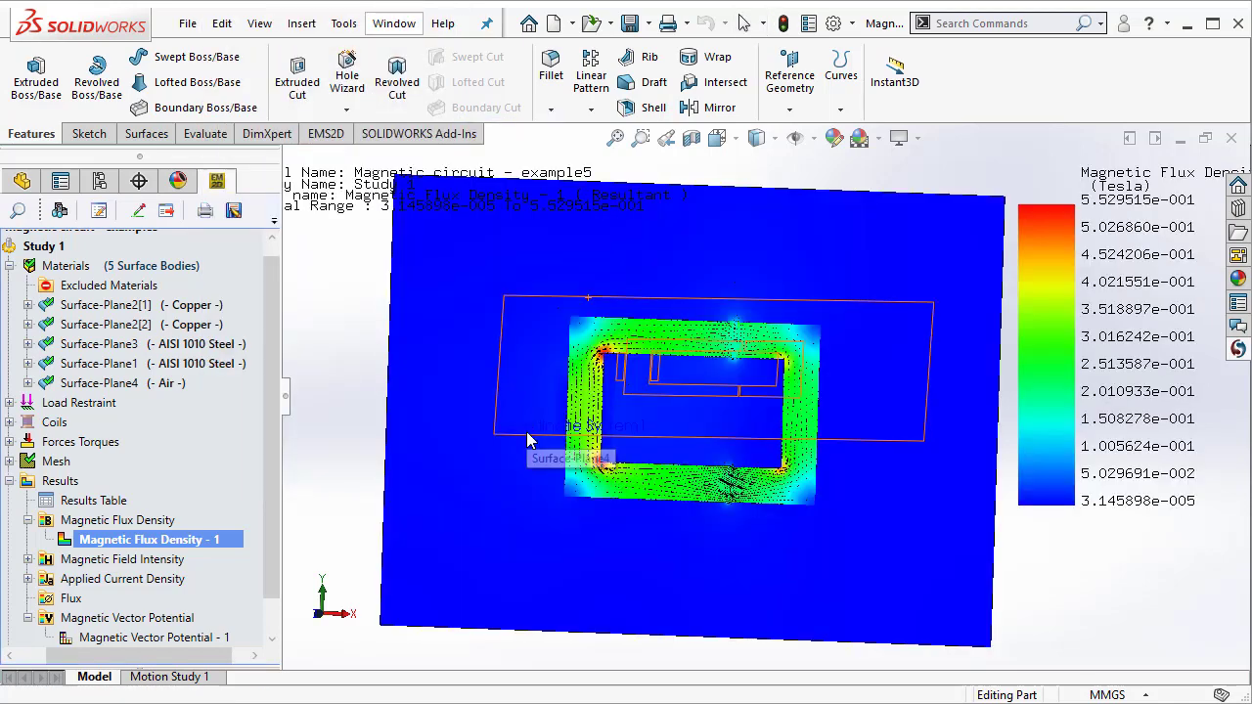
middle_click_drag(526, 440, 632, 385)
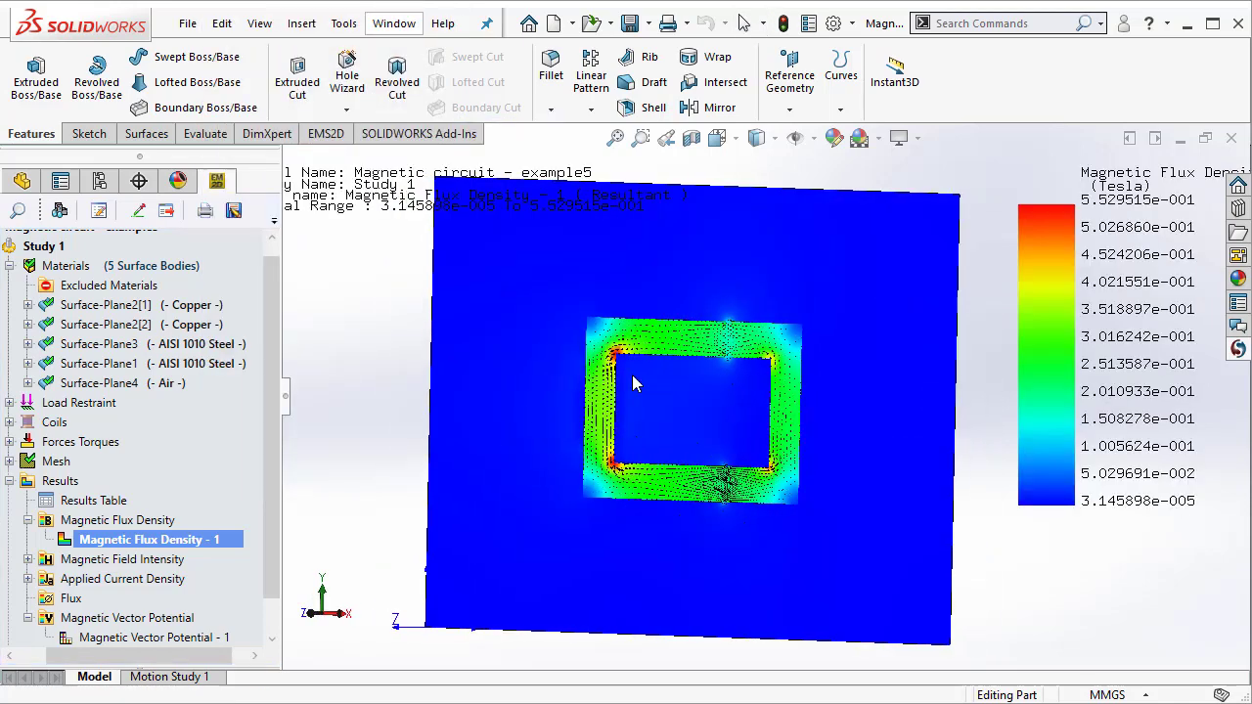
scroll(636, 373, "down", 4)
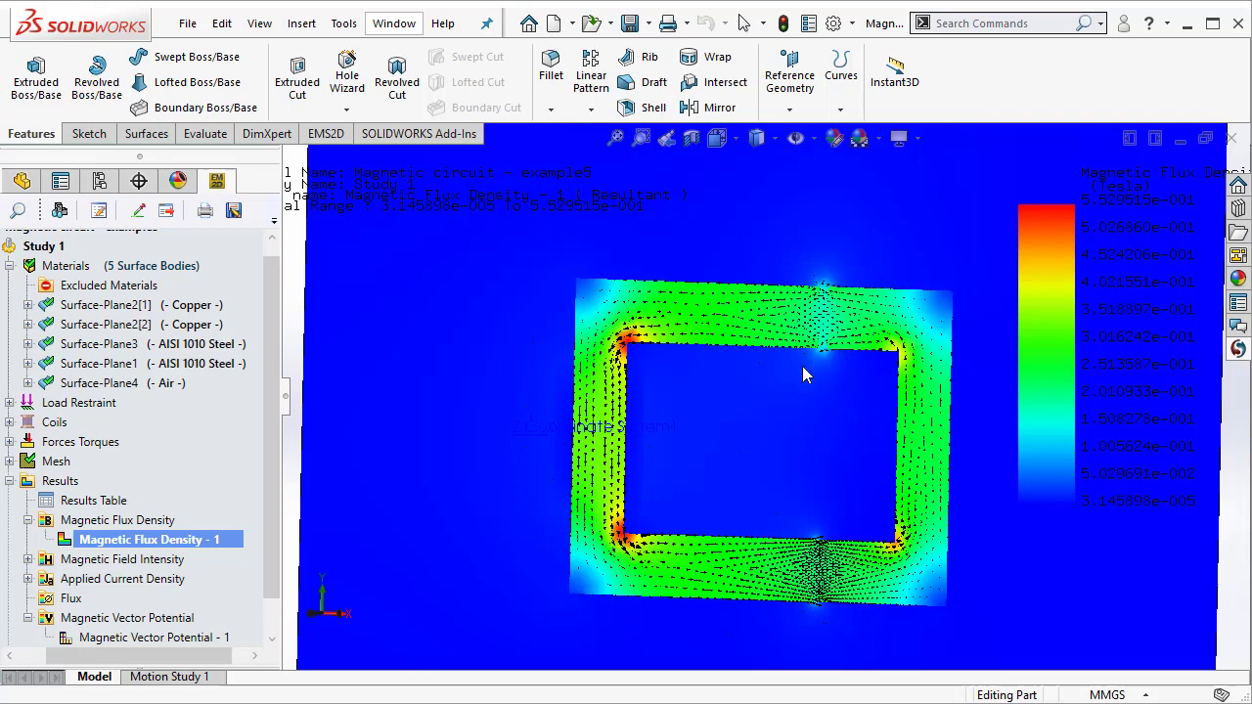
scroll(589, 425, "down", 2)
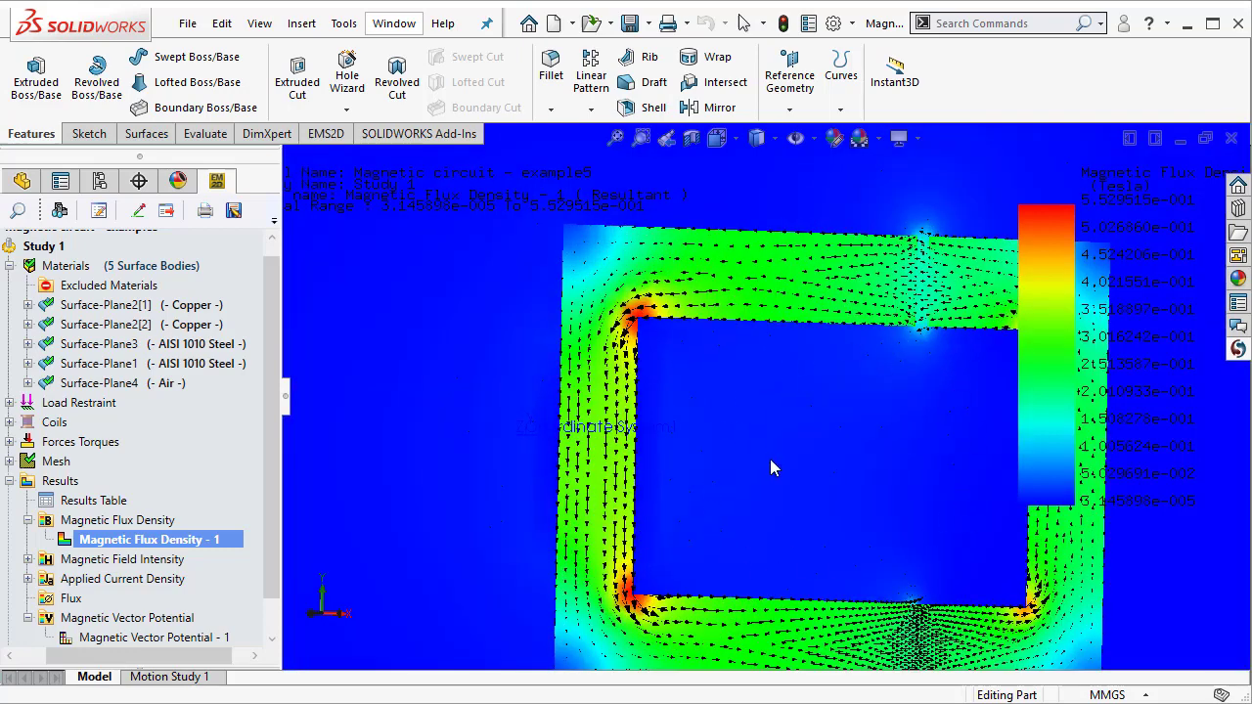
scroll(770, 461, "up", 3)
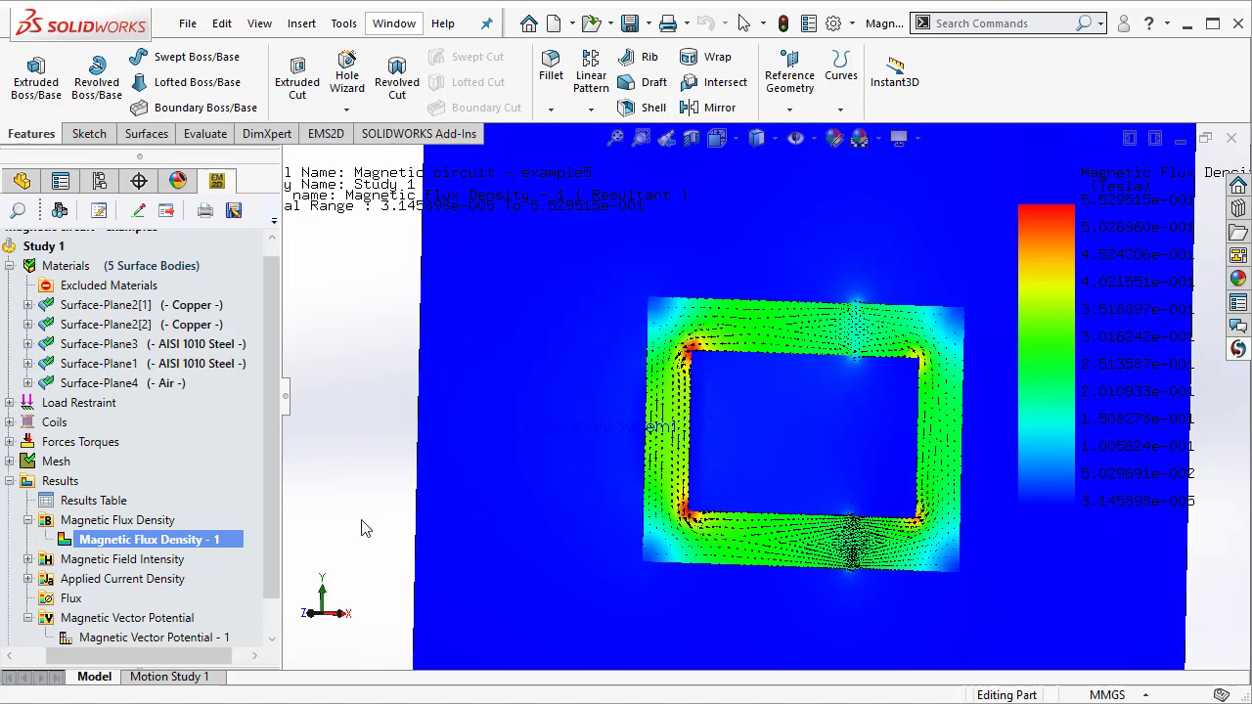
Create an unclipped flux density vector plot with vector size 500, coloured to match the colour chart.
right_click(129, 524)
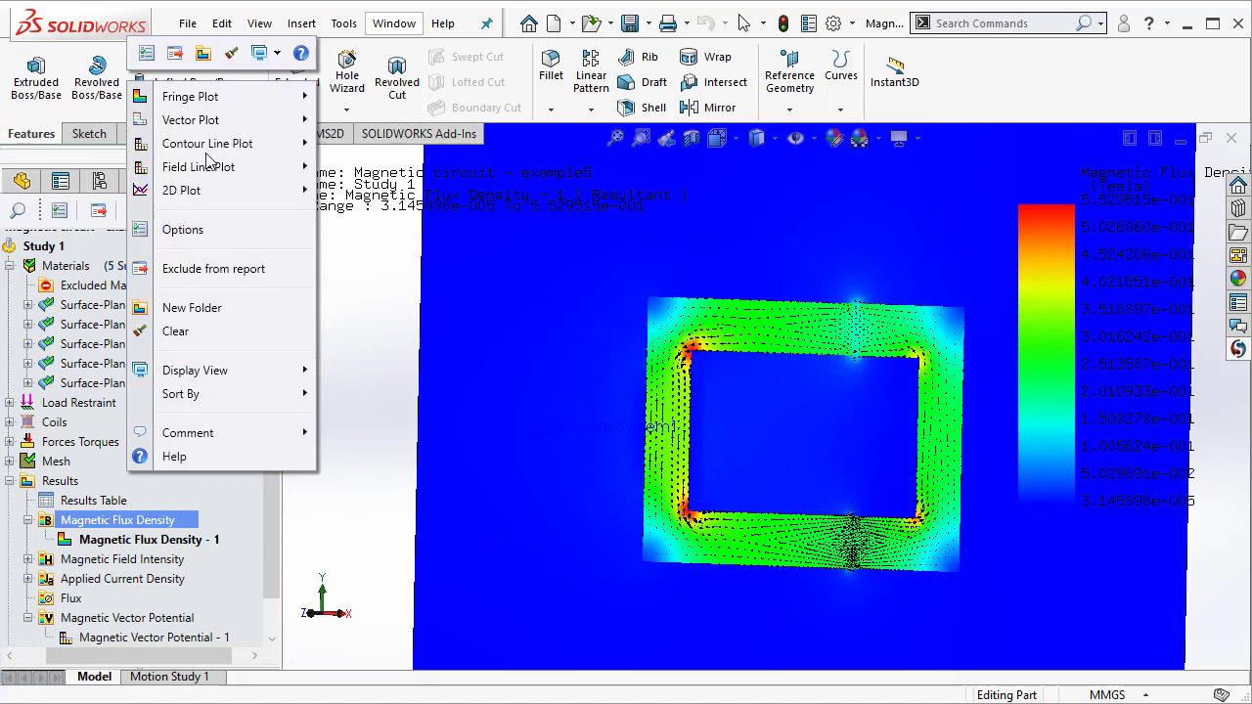
mouse_move(207, 124)
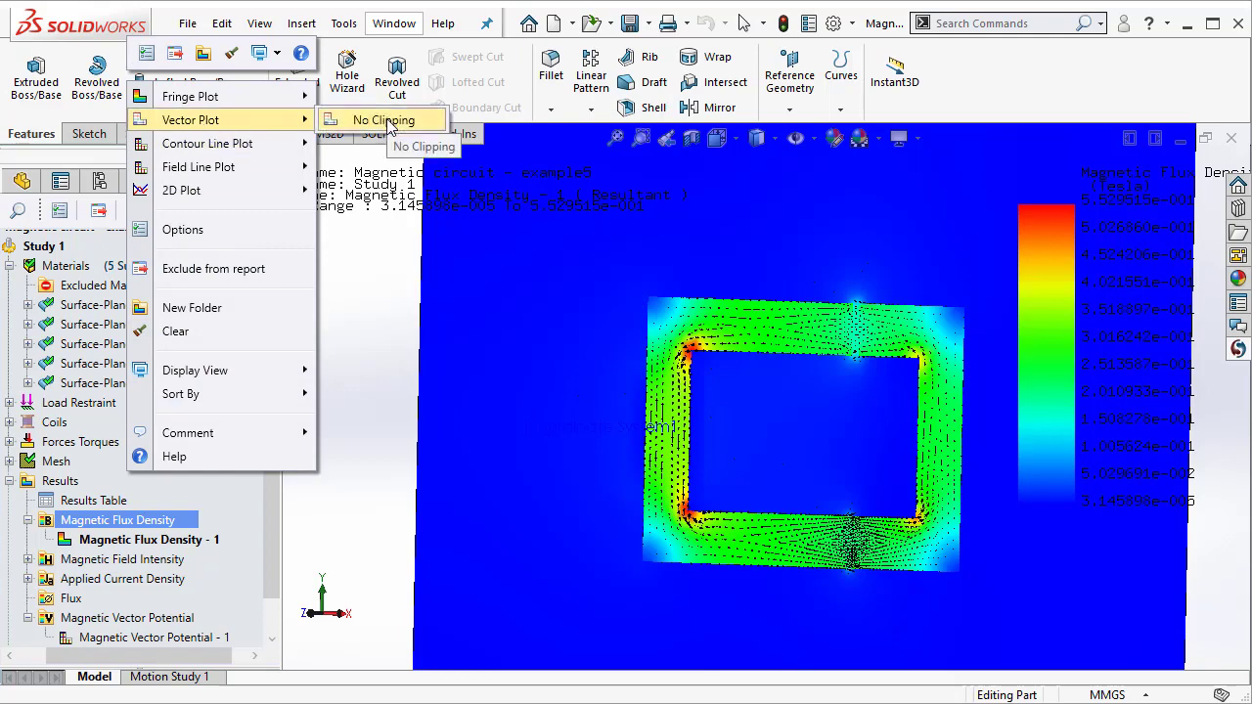
left_click(385, 121)
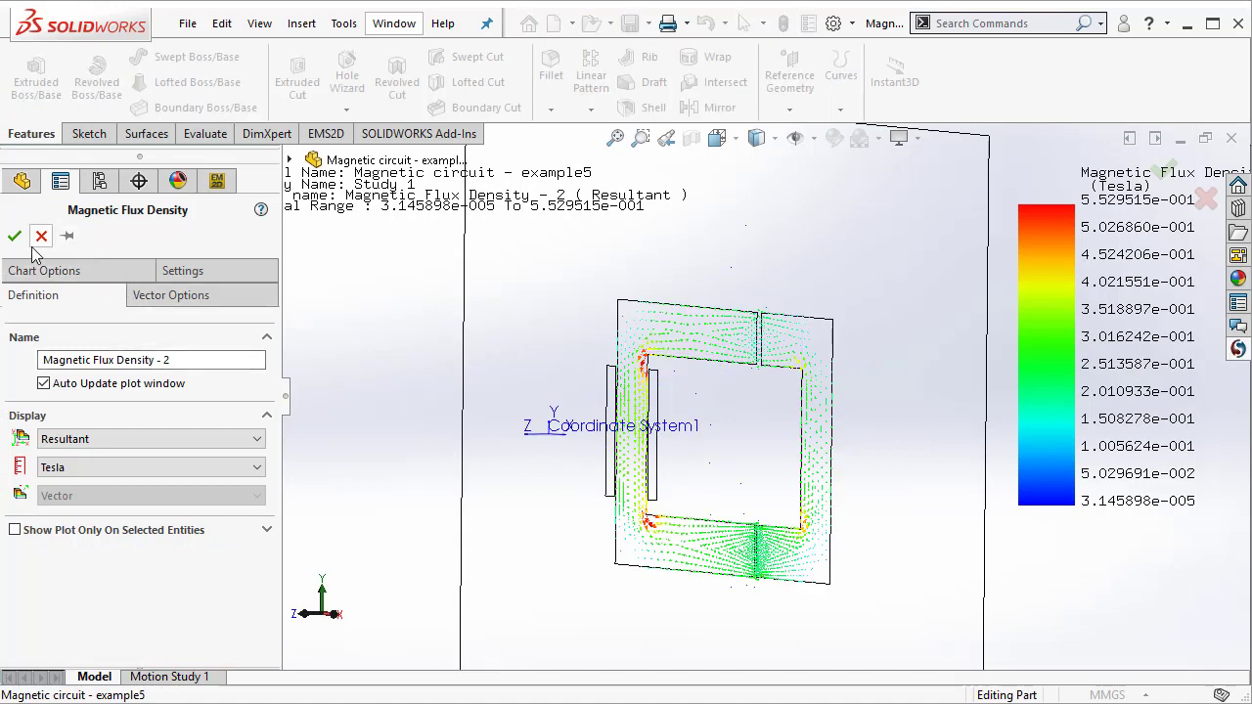
left_click(184, 298)
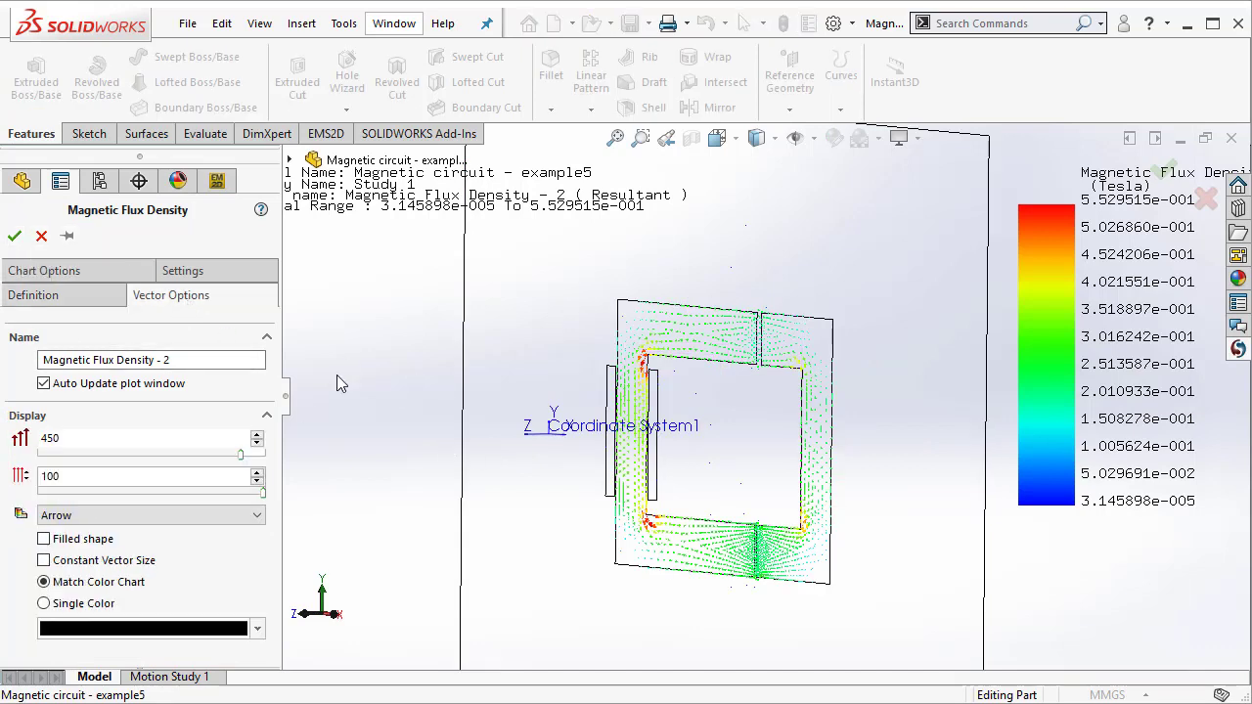
middle_click_drag(531, 511, 567, 501)
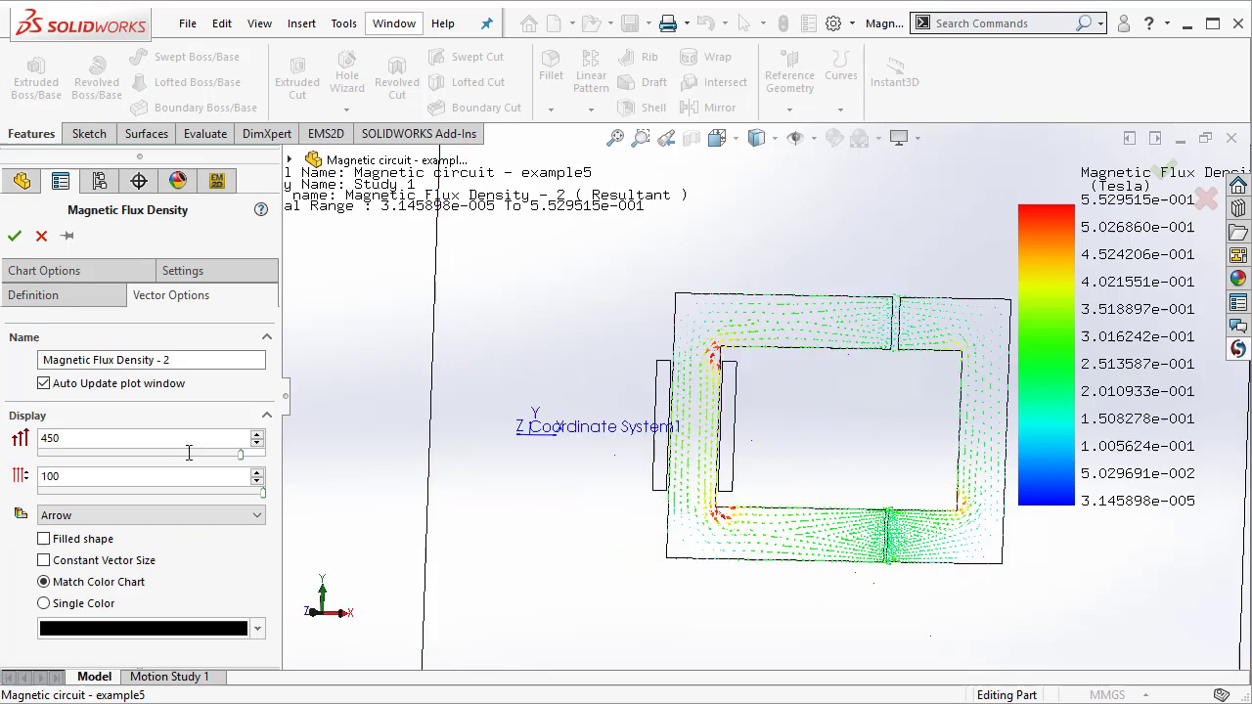
left_click_drag(242, 455, 262, 455)
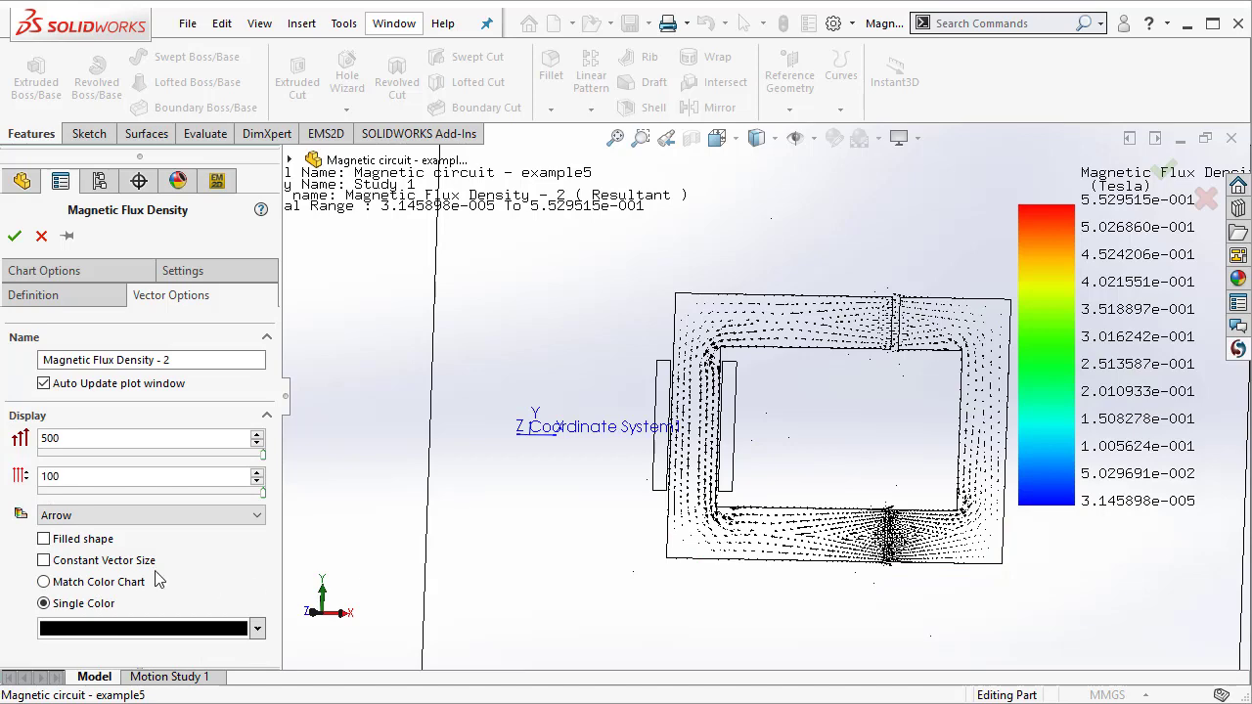
left_click(102, 583)
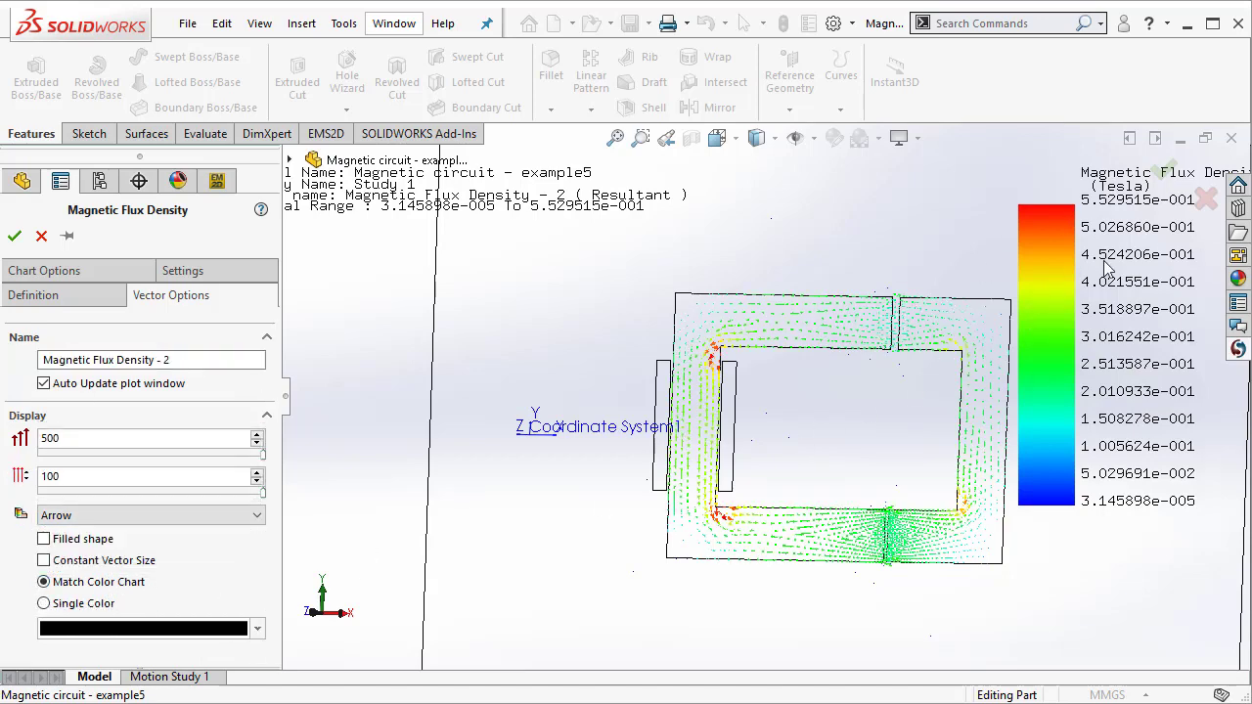
left_click(15, 236)
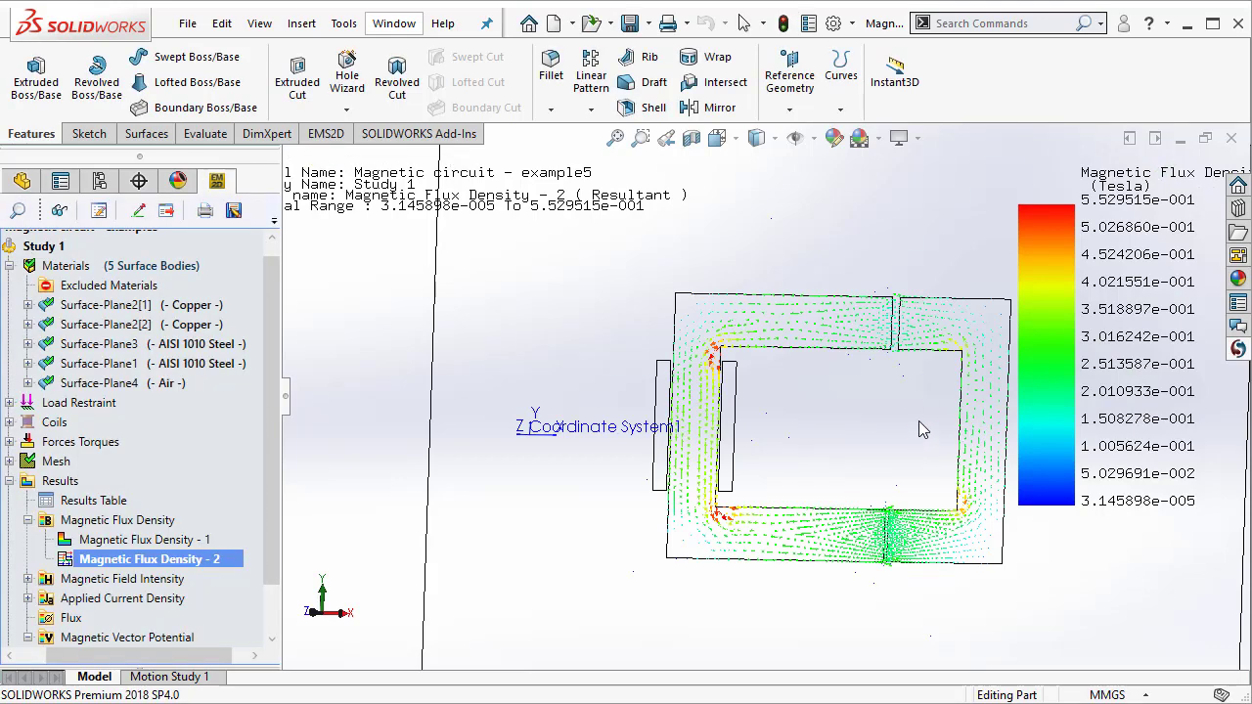
Rotate the view, then display the Magnetic Flux Density - 1 fringe plot again.
scroll(919, 420, "up", 2)
scroll(910, 424, "up", 1)
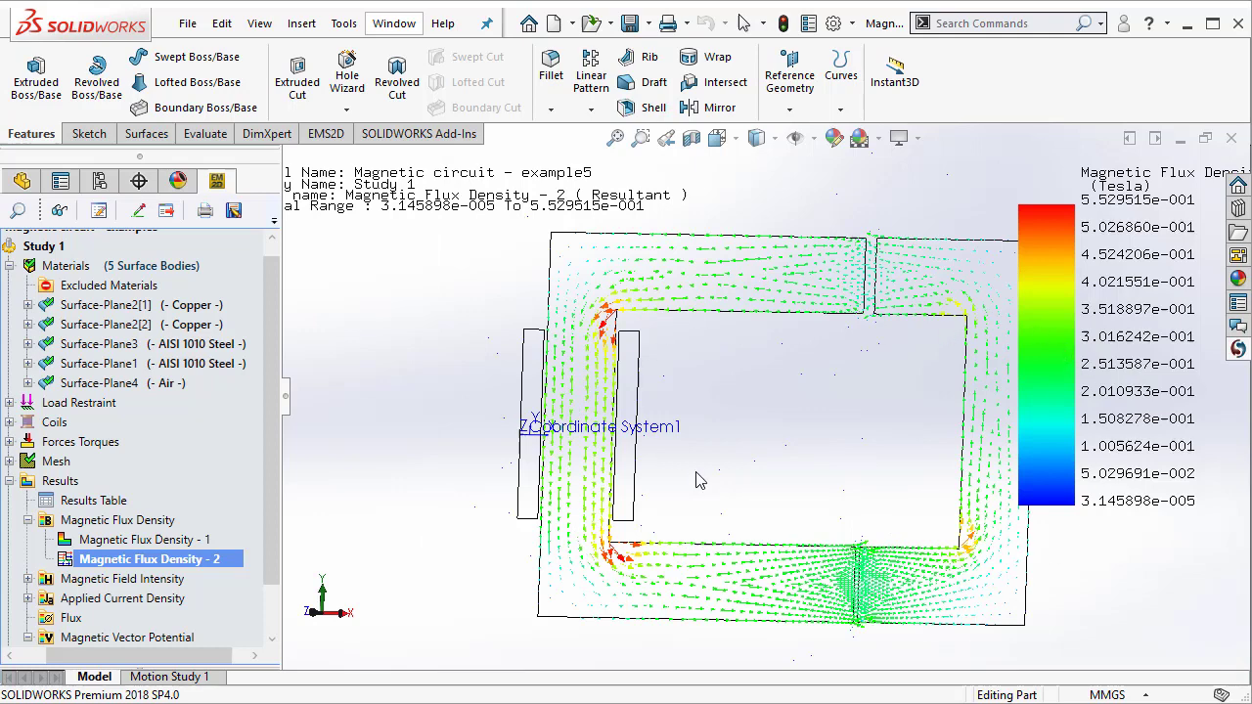
middle_click_drag(675, 489, 760, 503)
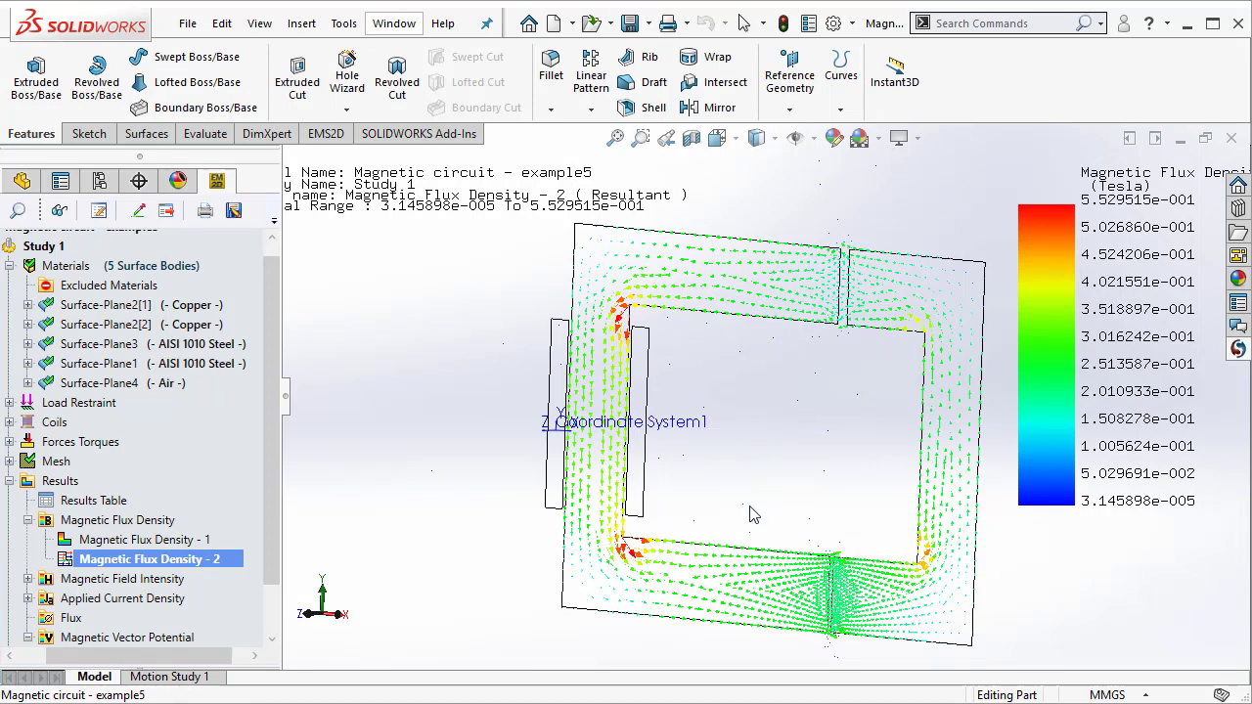
double_click(157, 541)
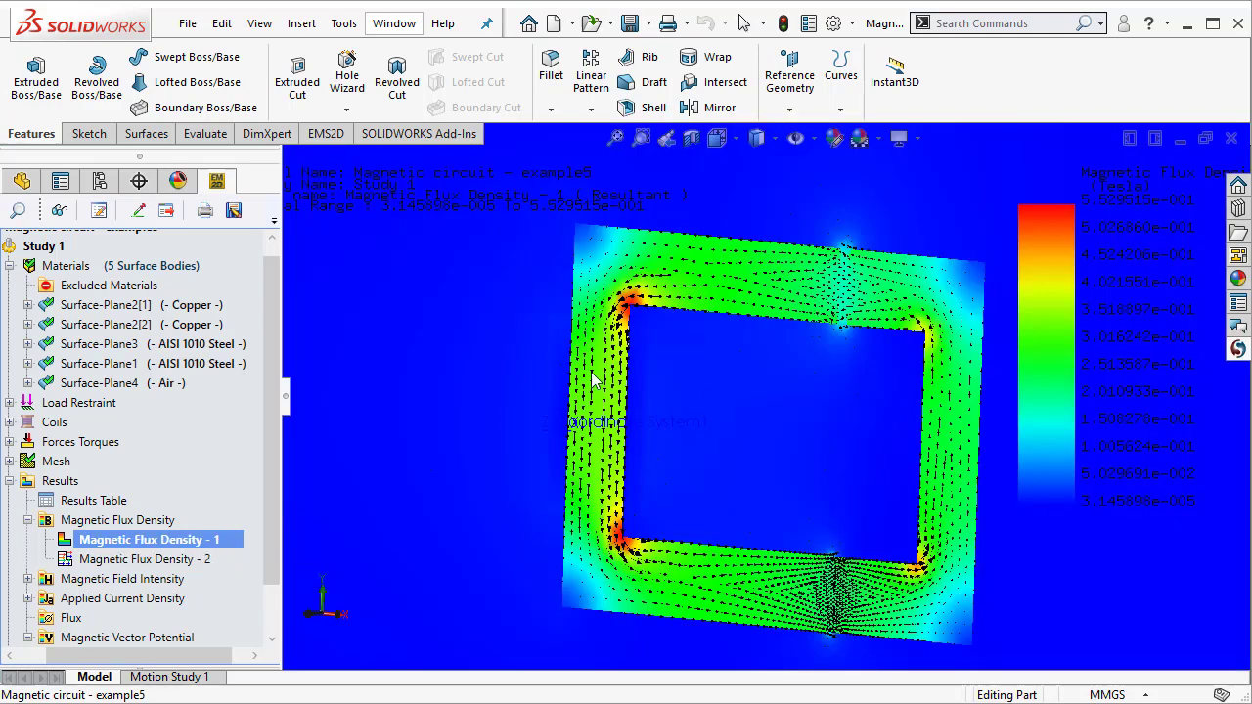
scroll(914, 421, "up", 5)
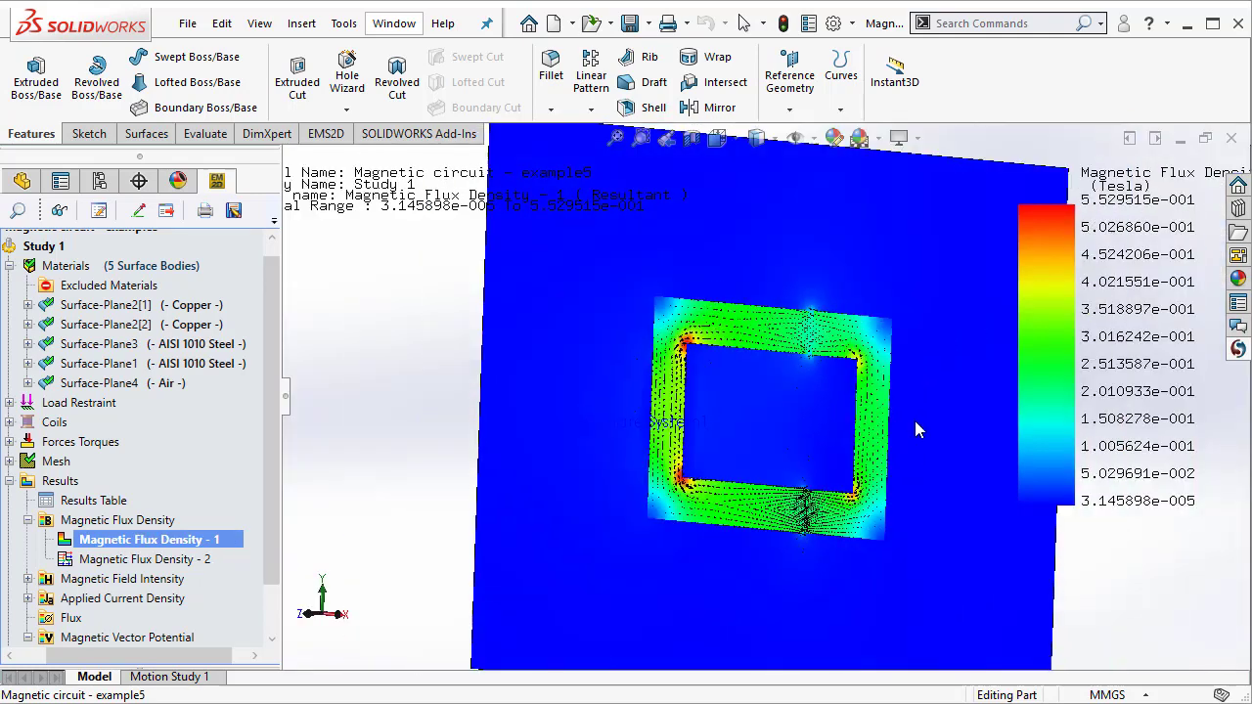
Display Magnetic Field Intensity - 1 (up to 1.745710e+005 Amp/m) and zoom to inspect the air gaps.
left_click(29, 579)
double_click(147, 599)
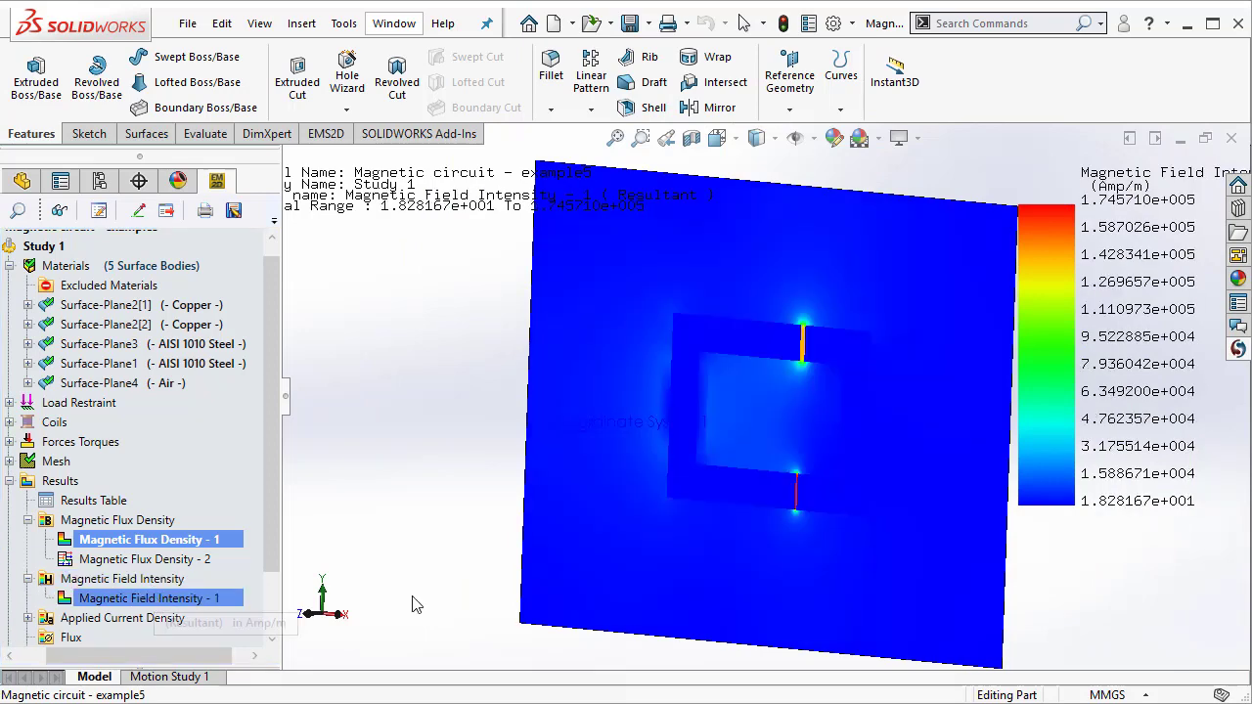
scroll(818, 384, "down", 2)
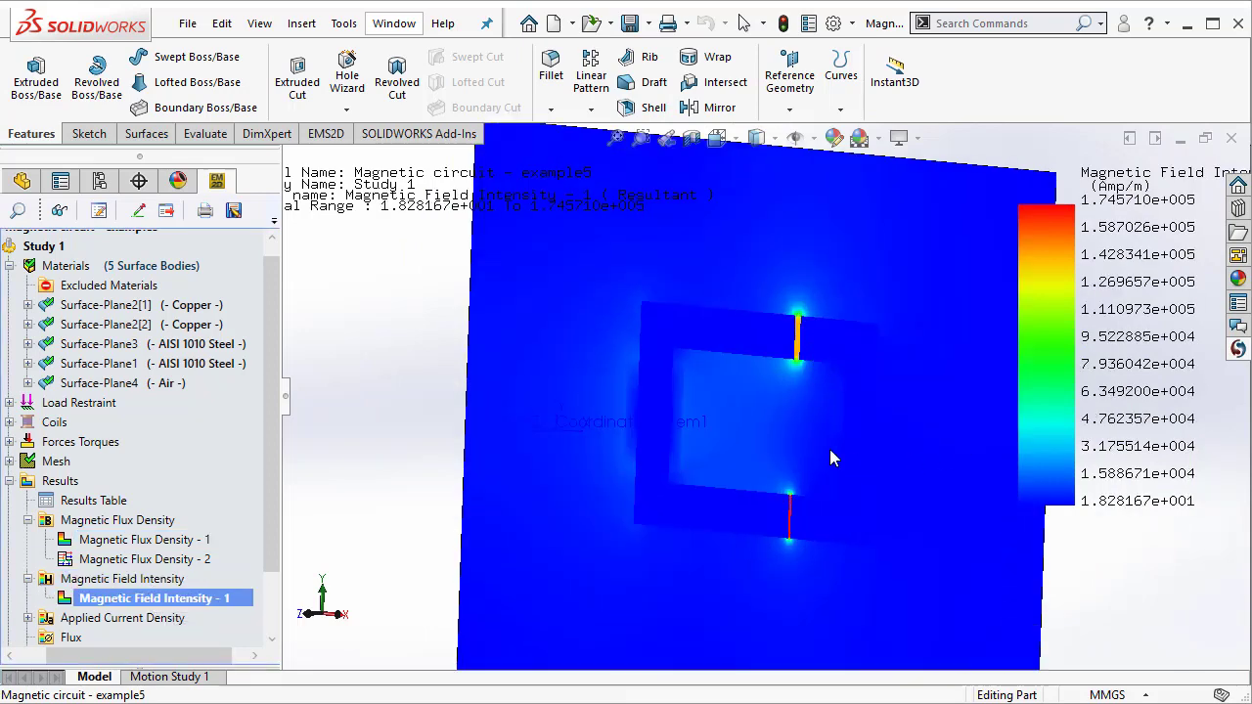
scroll(803, 536, "down", 2)
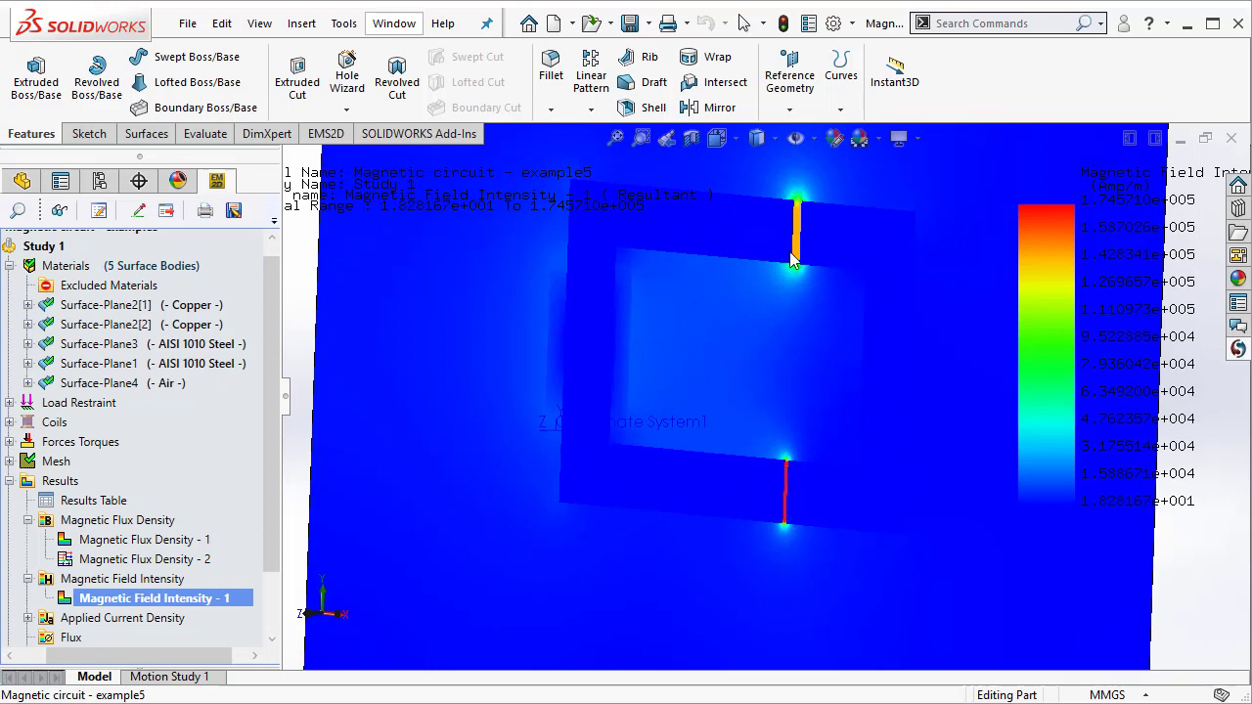
scroll(819, 412, "up", 2)
scroll(775, 472, "up", 1)
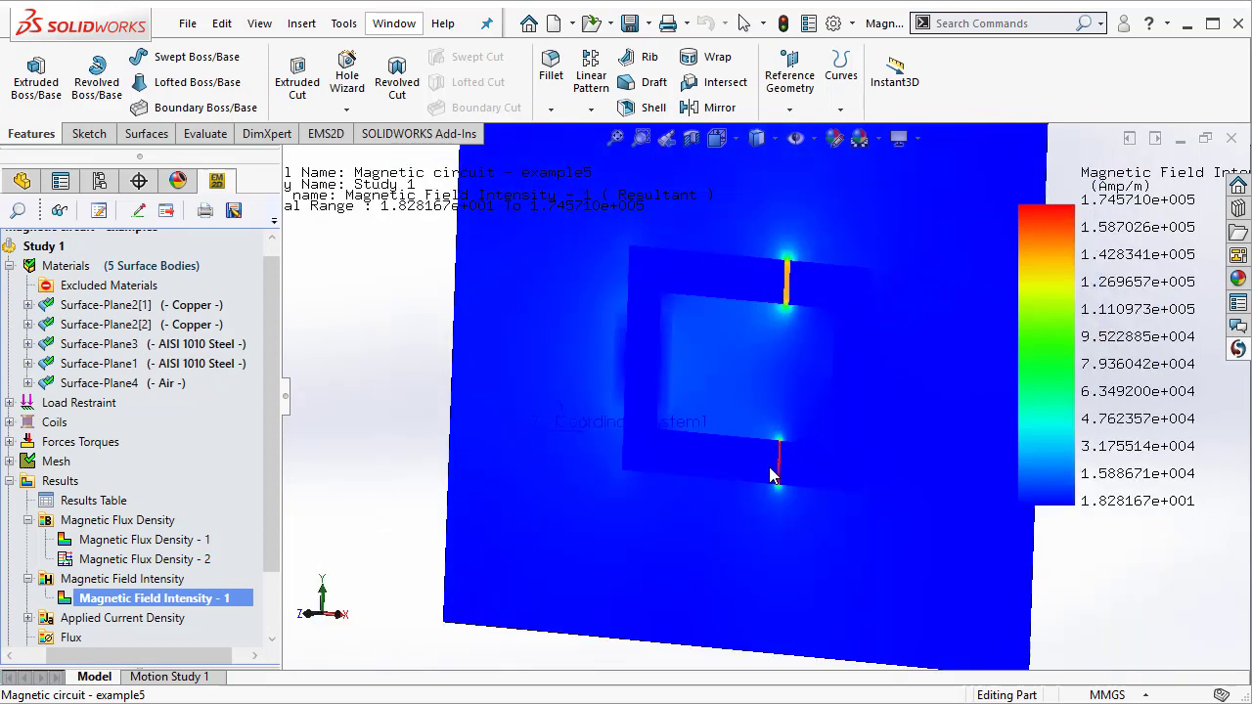